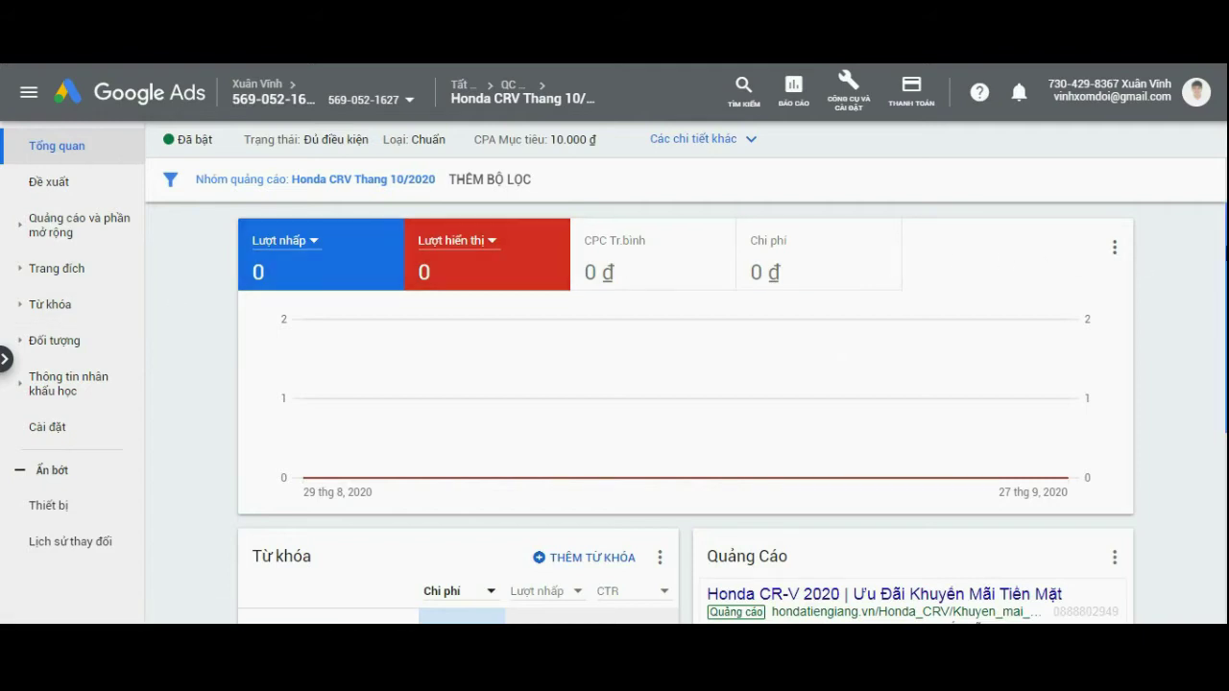
Step: Examine the landing pages report and the overview's keyword and ad cards for the Honda CRV Thang 10/2020 ad group
{"action": "left_click", "coordinate": [69, 282]}
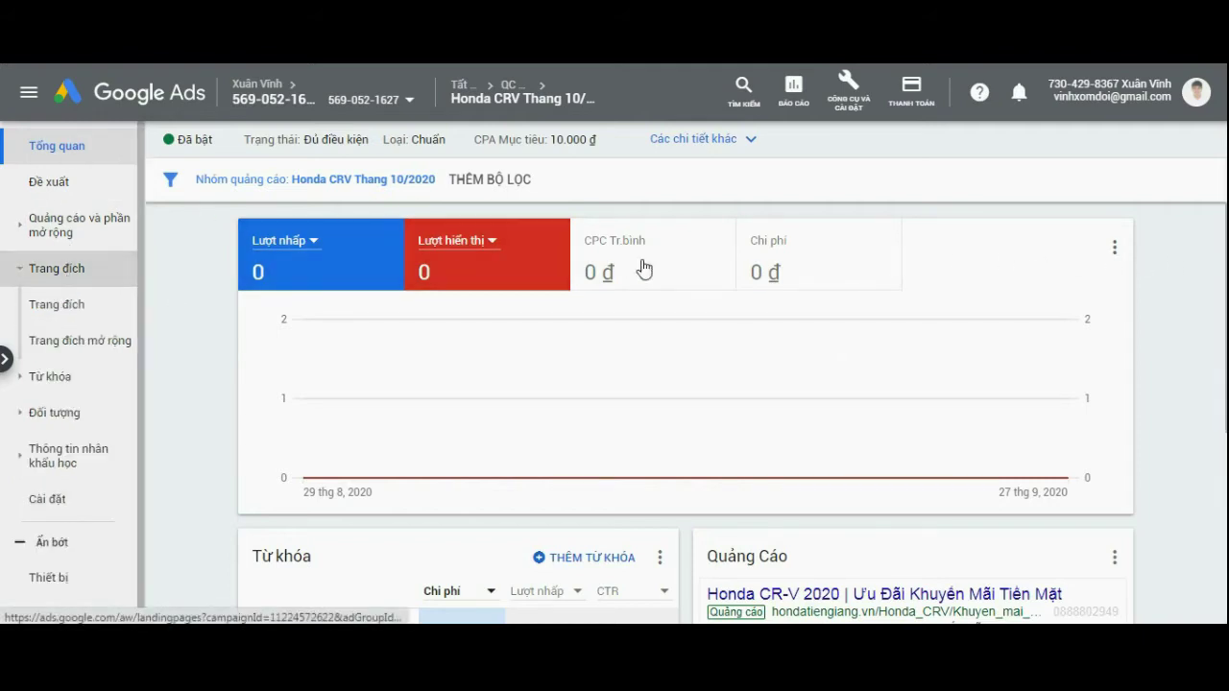
{"action": "left_click", "coordinate": [21, 272]}
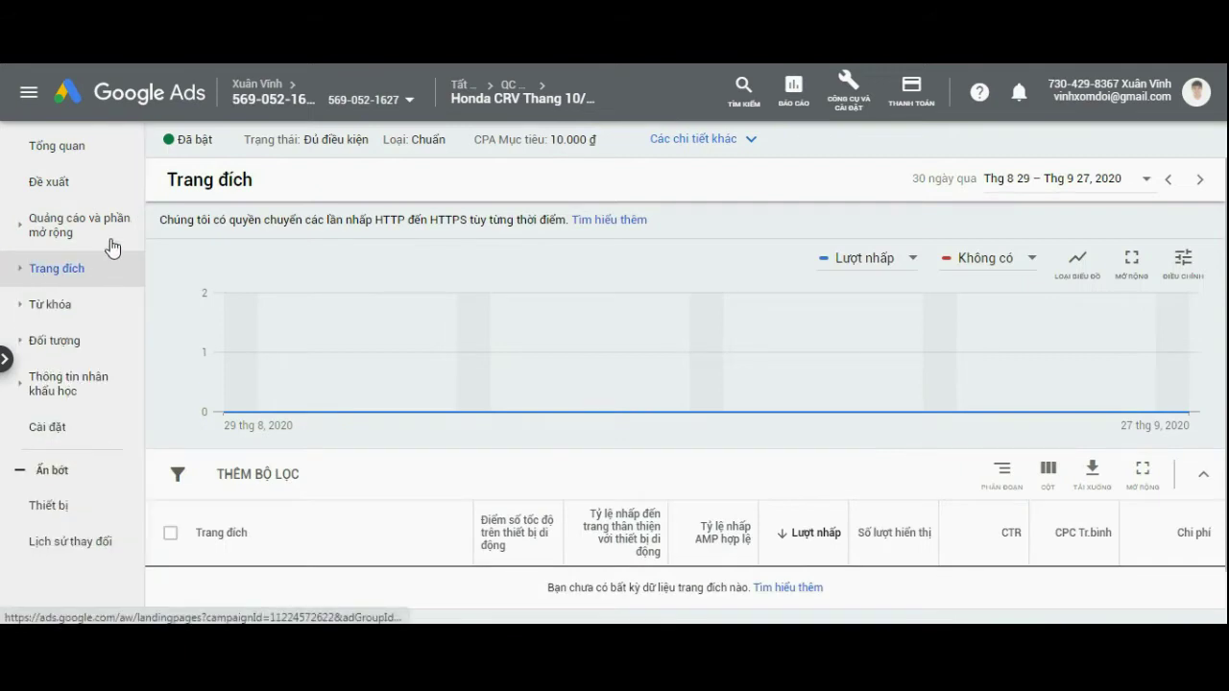
{"action": "left_click", "coordinate": [69, 147]}
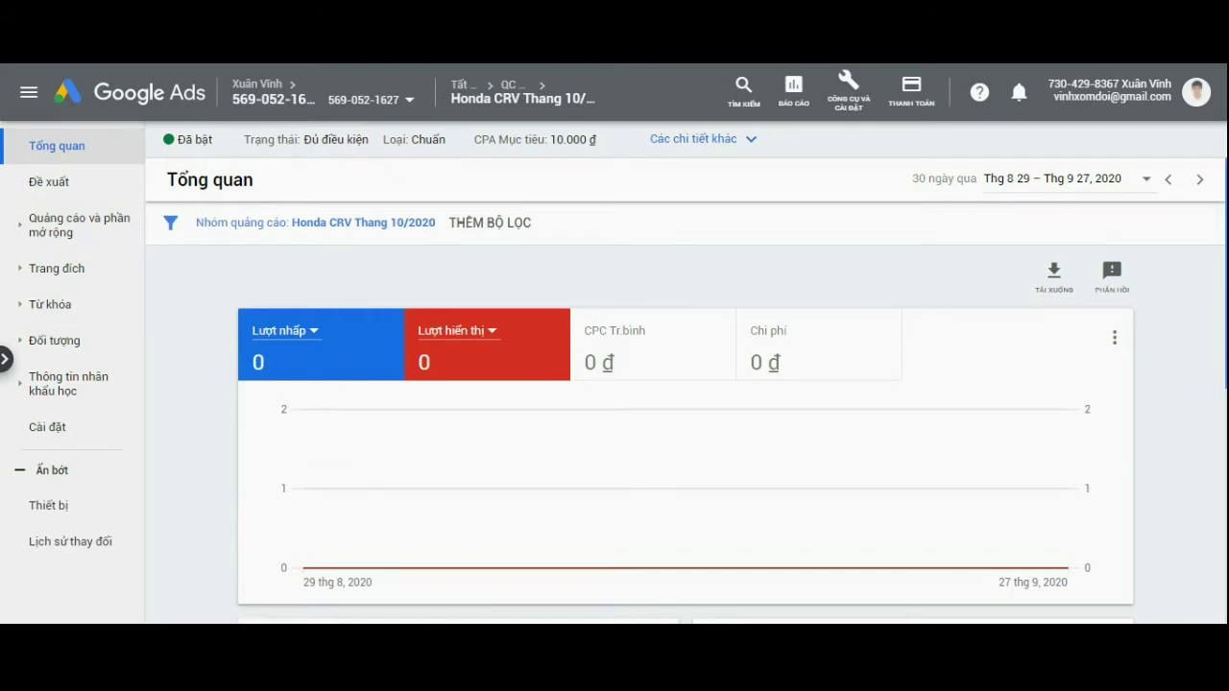
{"action": "scroll", "coordinate": [1111, 274], "scroll_direction": "down", "scroll_amount": 2}
{"action": "scroll", "coordinate": [685, 413], "scroll_direction": "down", "scroll_amount": 3}
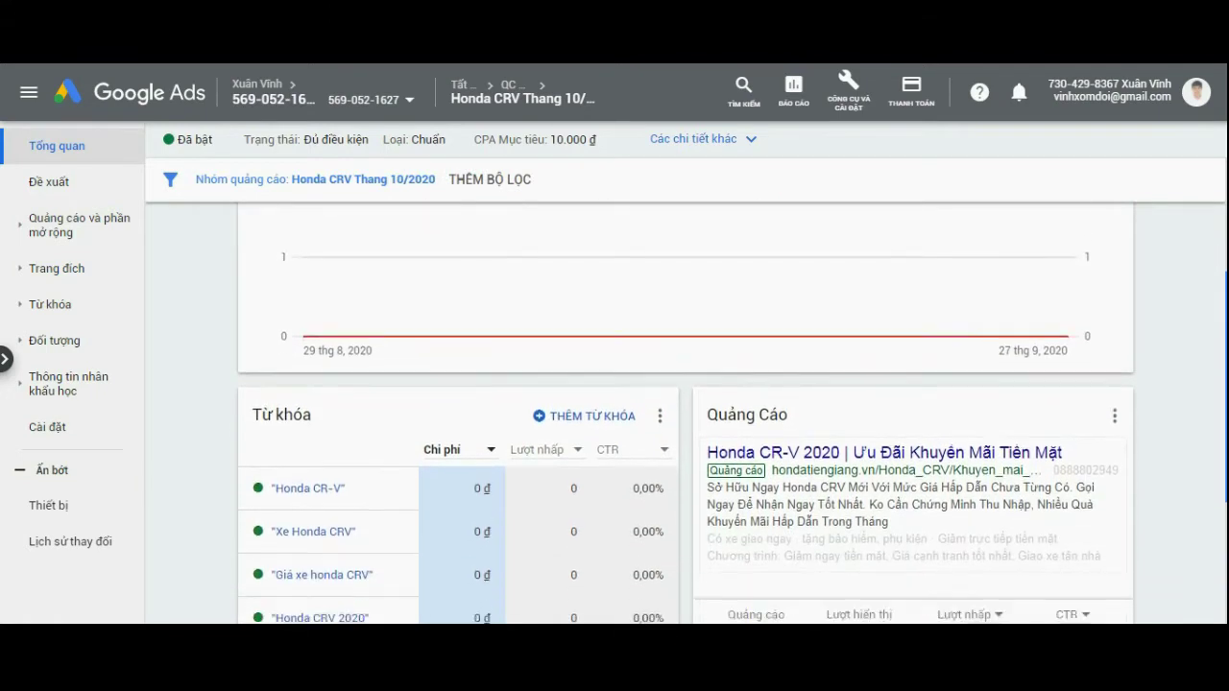
{"action": "scroll", "coordinate": [686, 413], "scroll_direction": "down", "scroll_amount": 1}
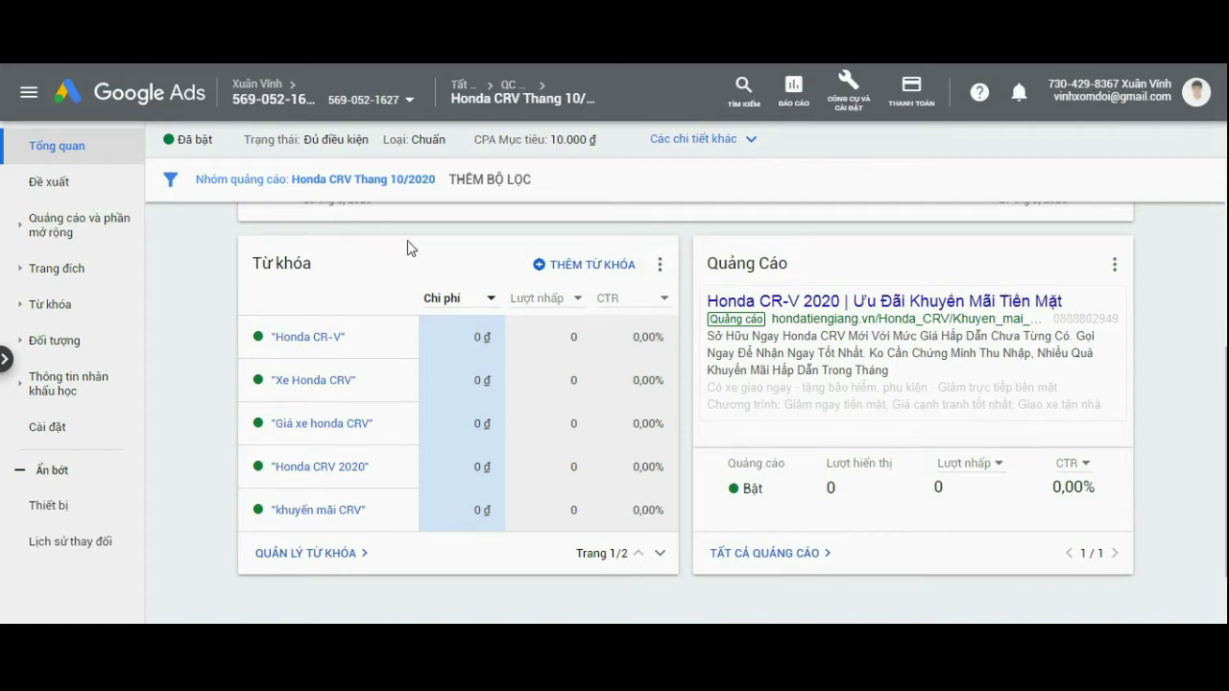
{"action": "scroll", "coordinate": [413, 259], "scroll_direction": "up", "scroll_amount": 5}
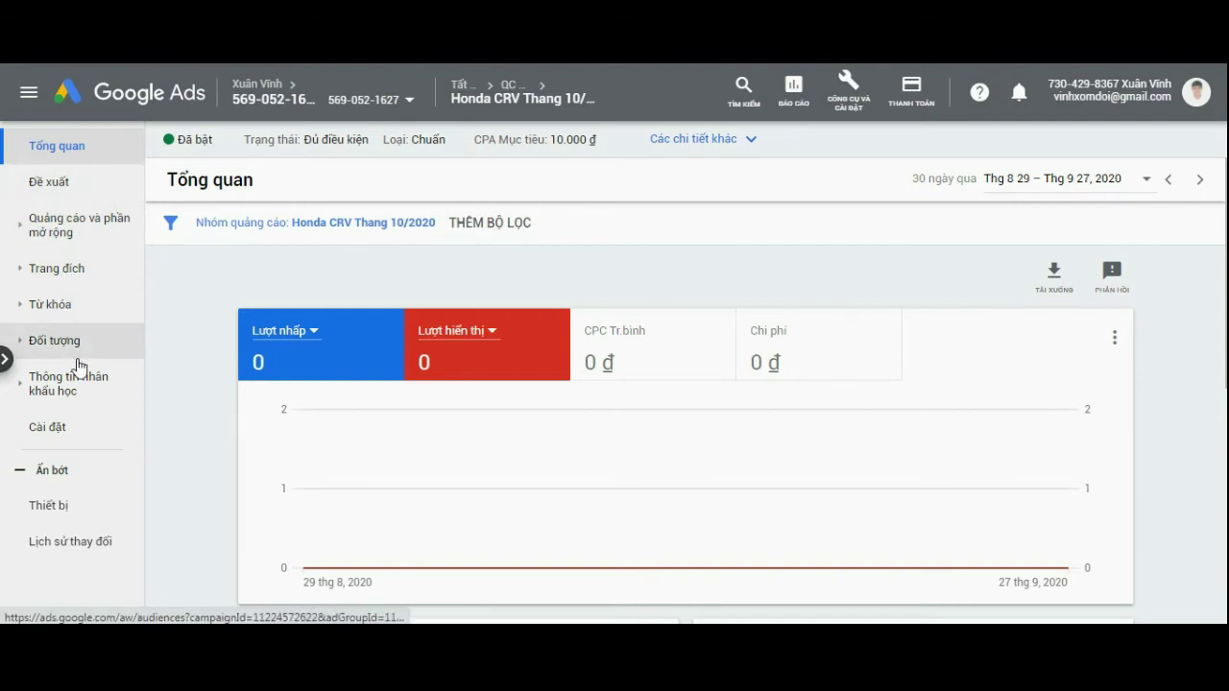
Step: Open the ad groups of the QC ngan sach Cty campaign and set the date range to the last 7 days
{"action": "left_click", "coordinate": [6, 359]}
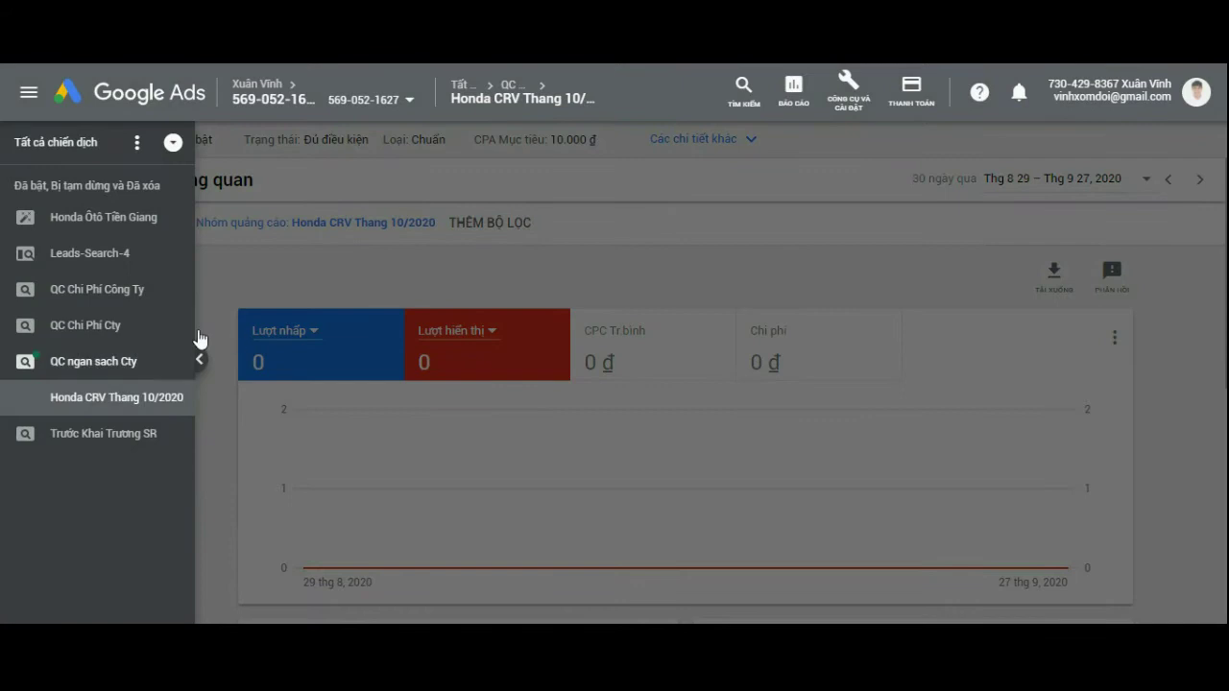
{"action": "left_click", "coordinate": [158, 361]}
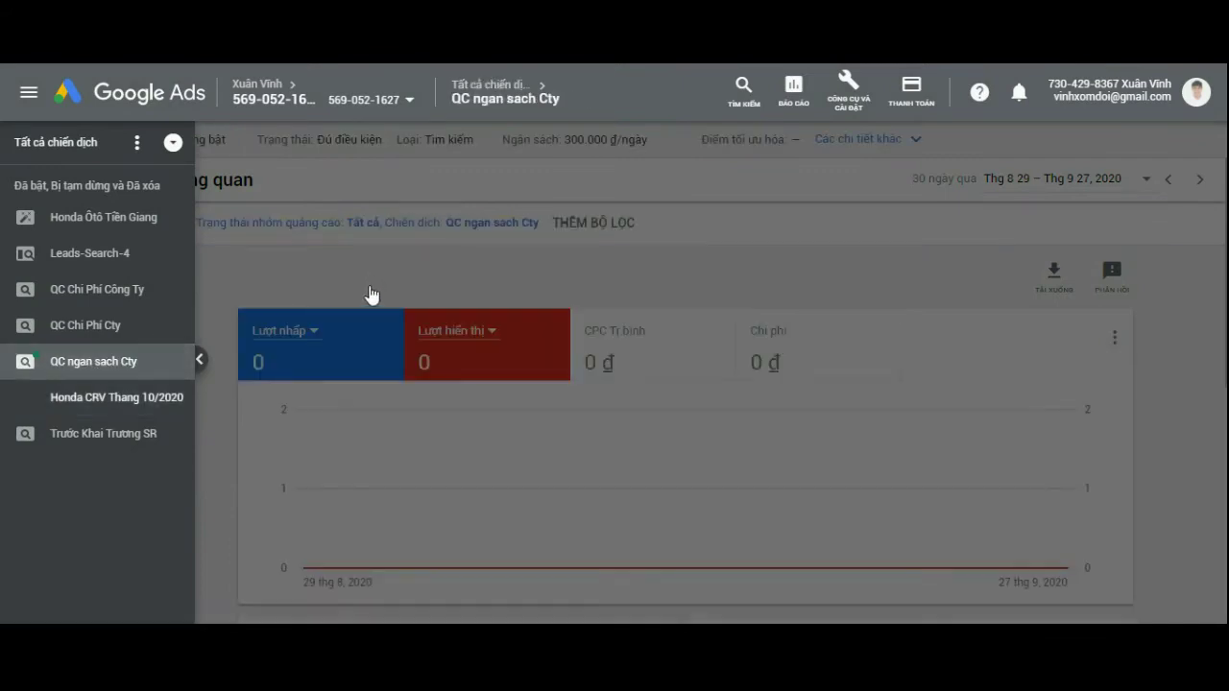
{"action": "left_click", "coordinate": [372, 295]}
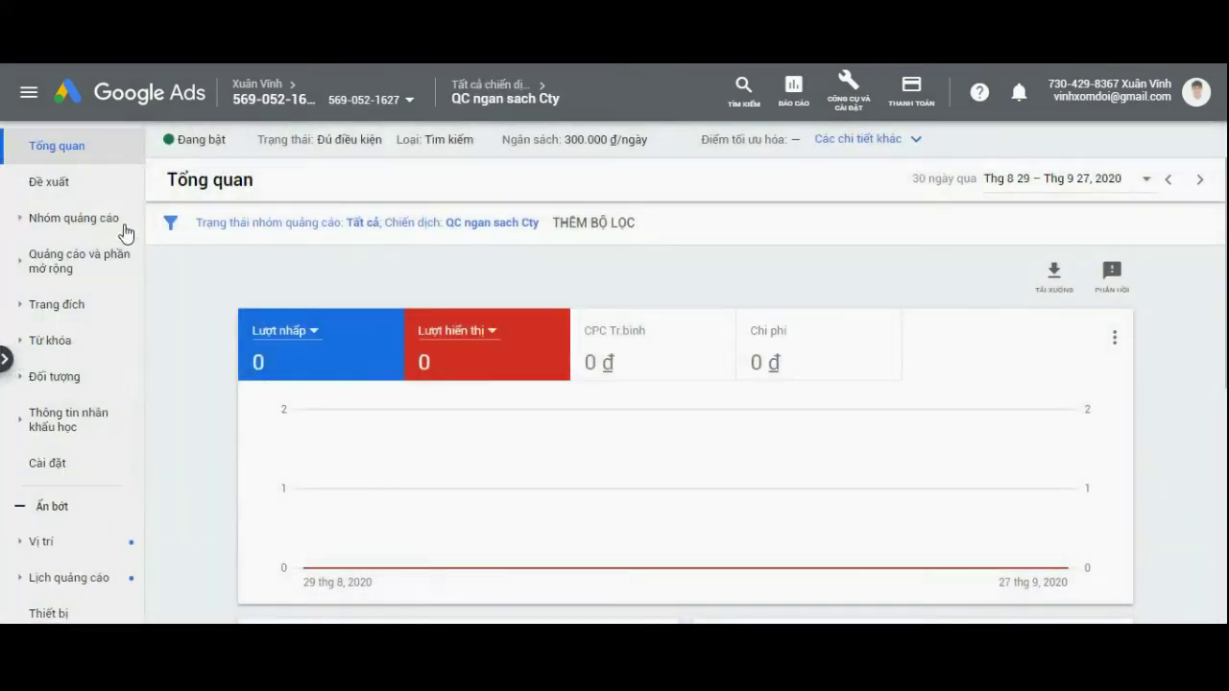
{"action": "left_click", "coordinate": [65, 217]}
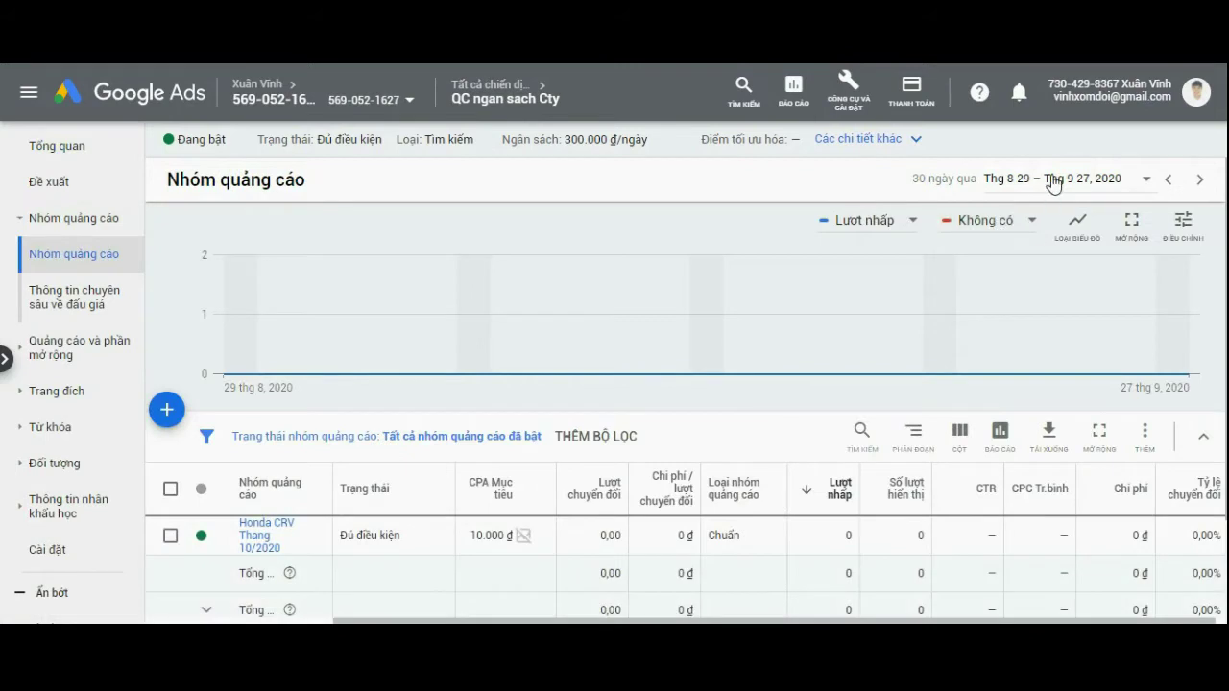
{"action": "left_click", "coordinate": [1054, 182]}
{"action": "left_click", "coordinate": [842, 331]}
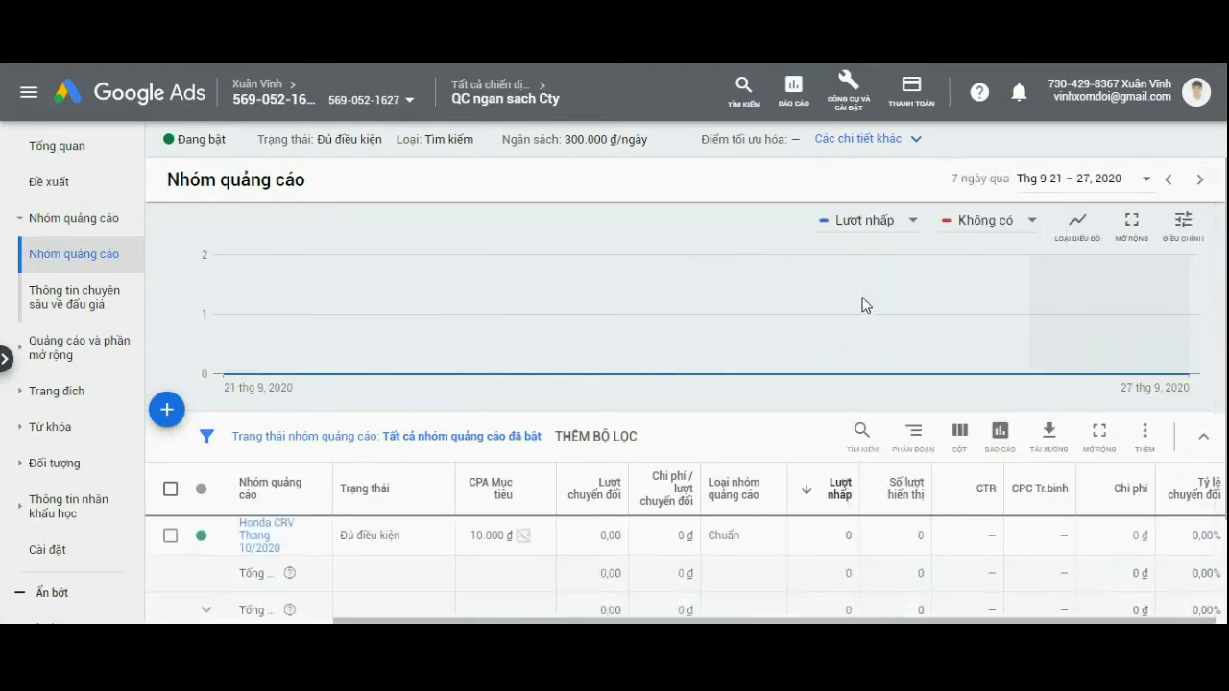
{"action": "scroll", "coordinate": [1065, 336], "scroll_direction": "down", "scroll_amount": 1}
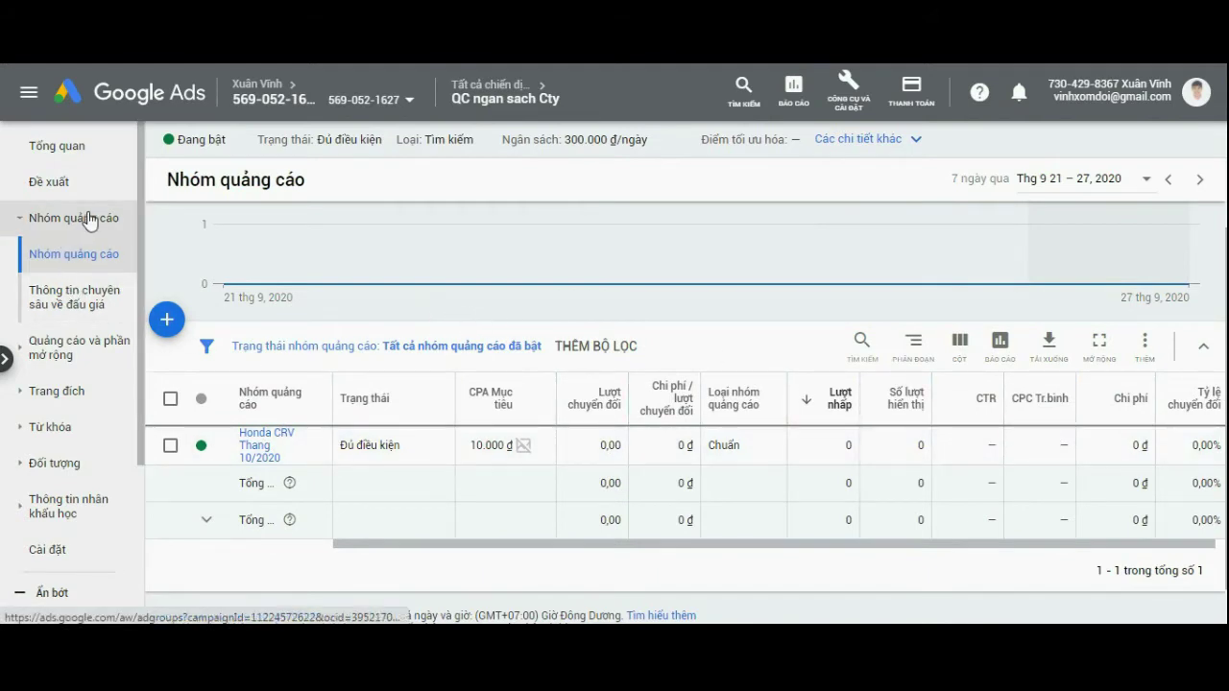
Step: Open the settings of the QC ngan sach Cty campaign and expand its bidding section (Đặt giá thầu)
{"action": "left_click", "coordinate": [58, 151]}
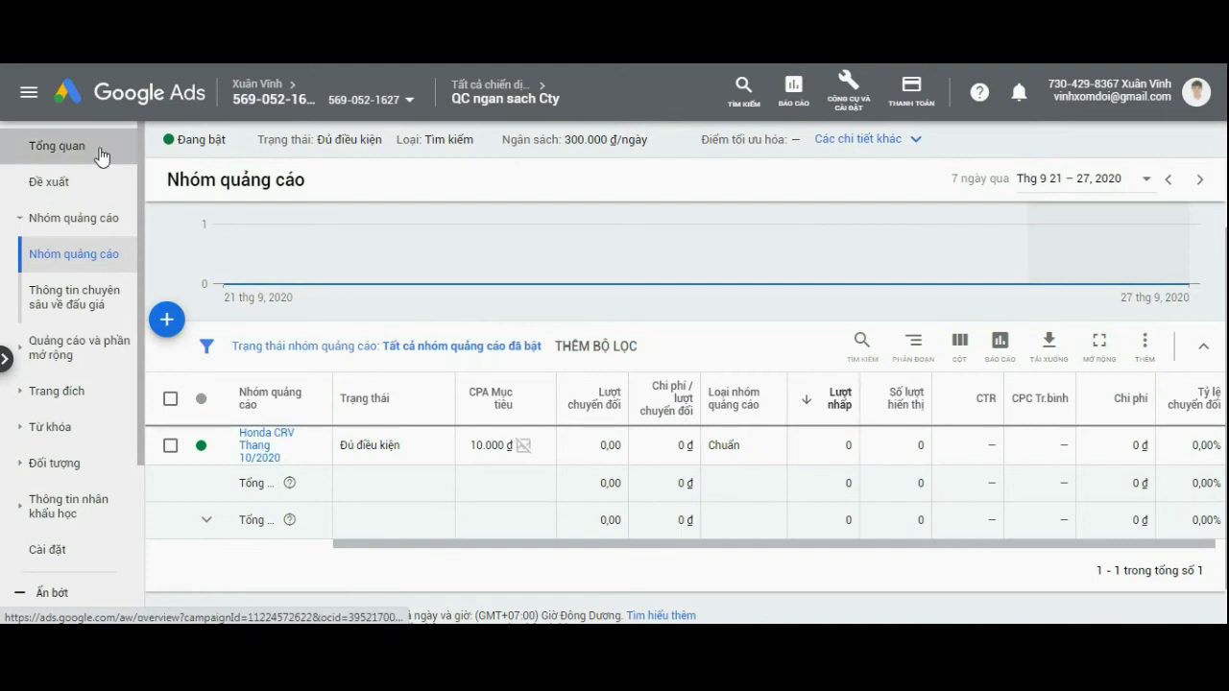
{"action": "left_click", "coordinate": [6, 359]}
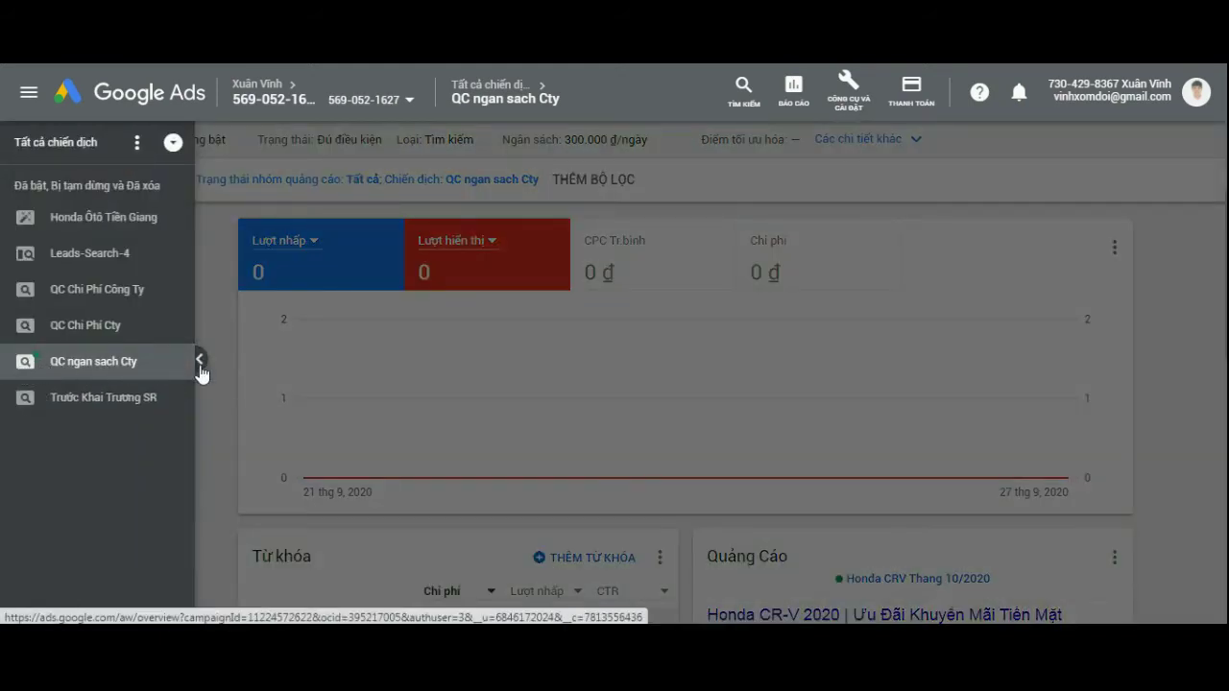
{"action": "left_click", "coordinate": [1185, 346]}
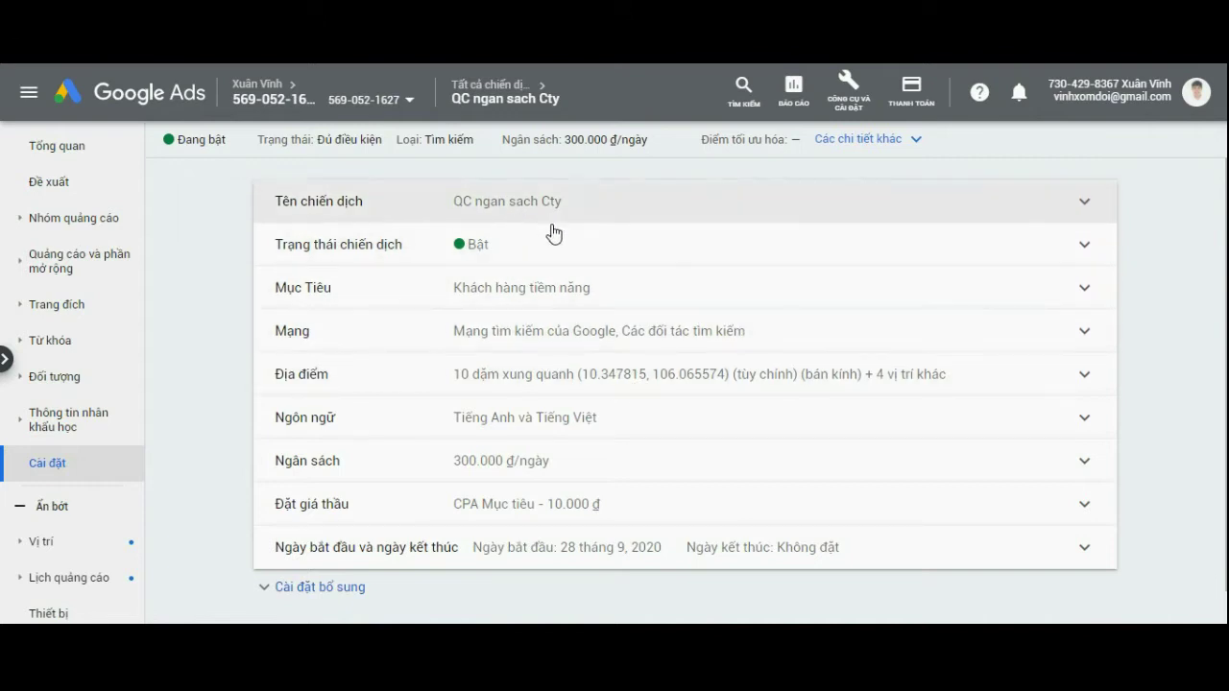
{"action": "left_click", "coordinate": [507, 520]}
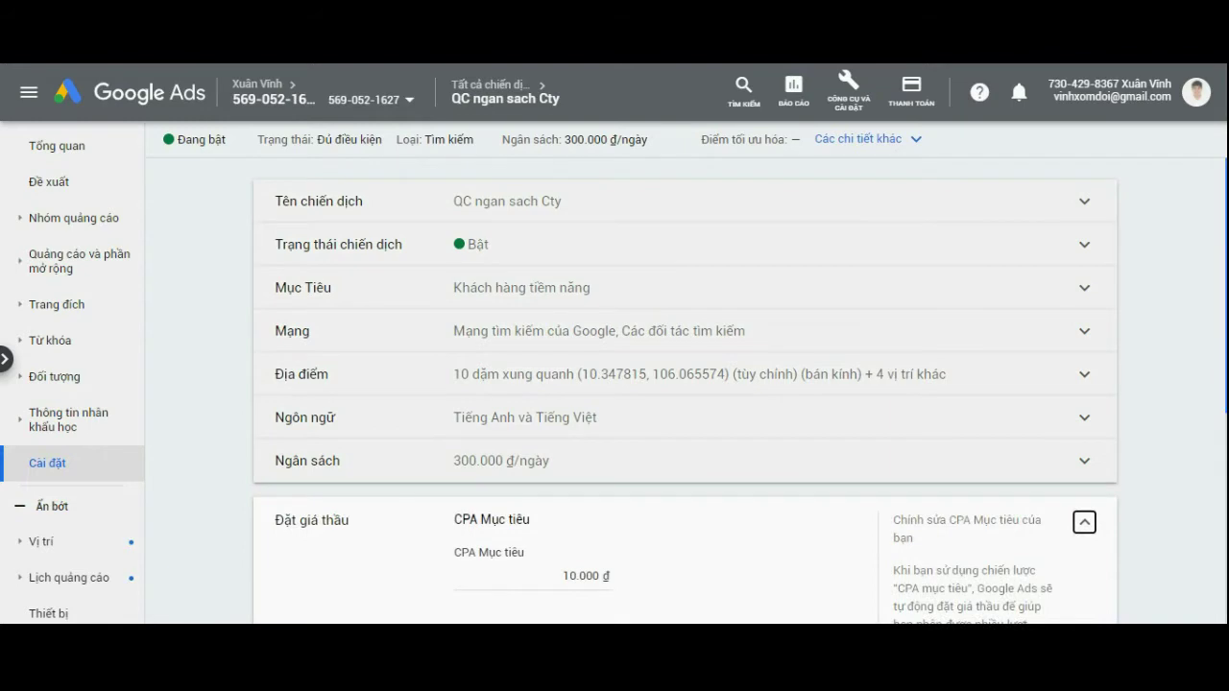
Step: Examine the conversion actions (Lượt chuyển đổi) in a separate tab and bring up the campaign's ad groups in the original tab
{"action": "left_click", "coordinate": [857, 96]}
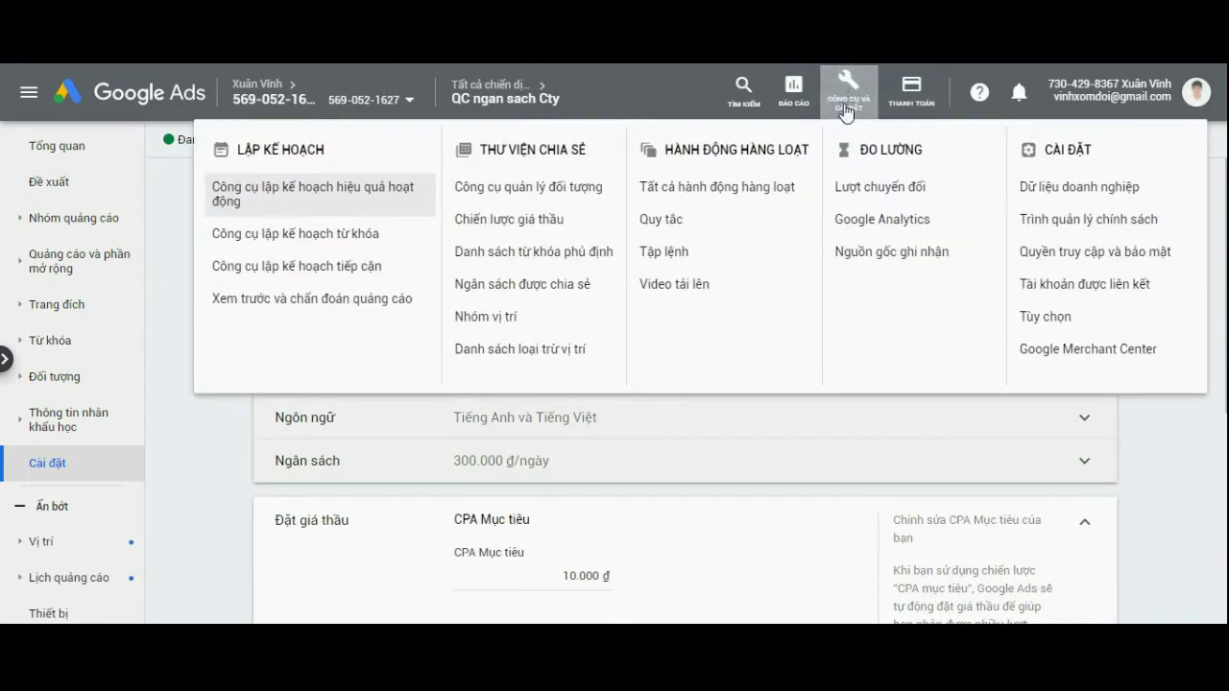
{"action": "right_click", "coordinate": [889, 186]}
{"action": "left_click", "coordinate": [951, 195]}
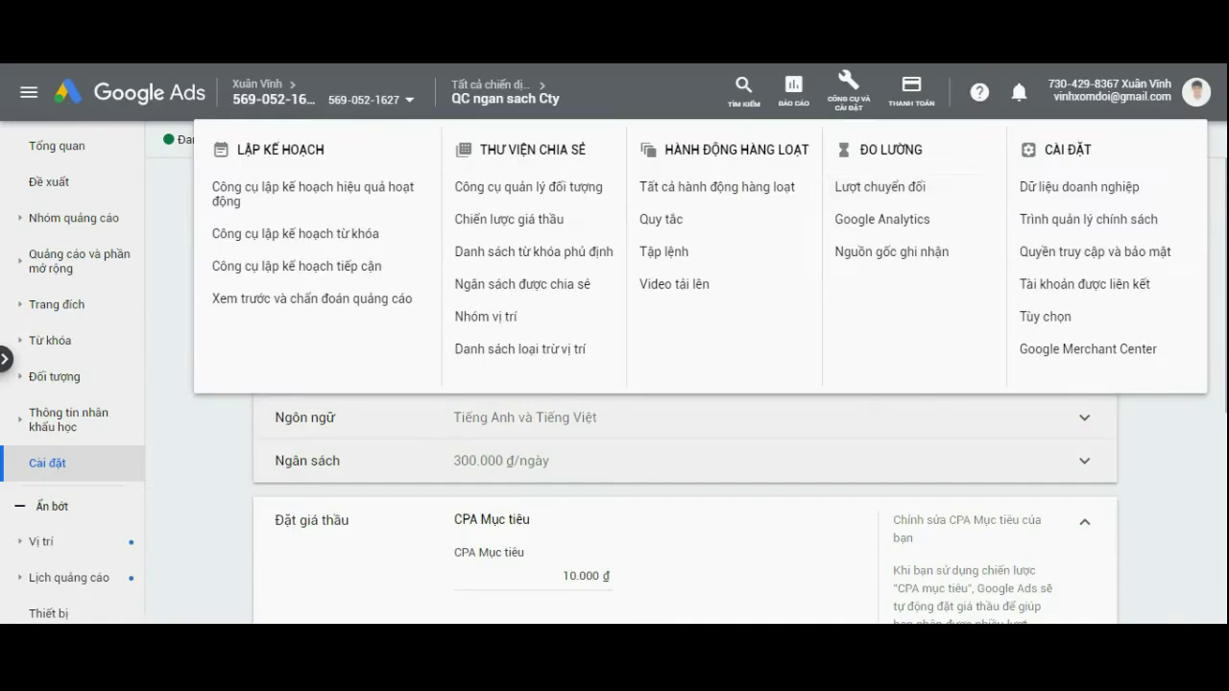
{"action": "key", "text": "ctrl+shift+Tab"}
{"action": "left_click", "coordinate": [96, 218]}
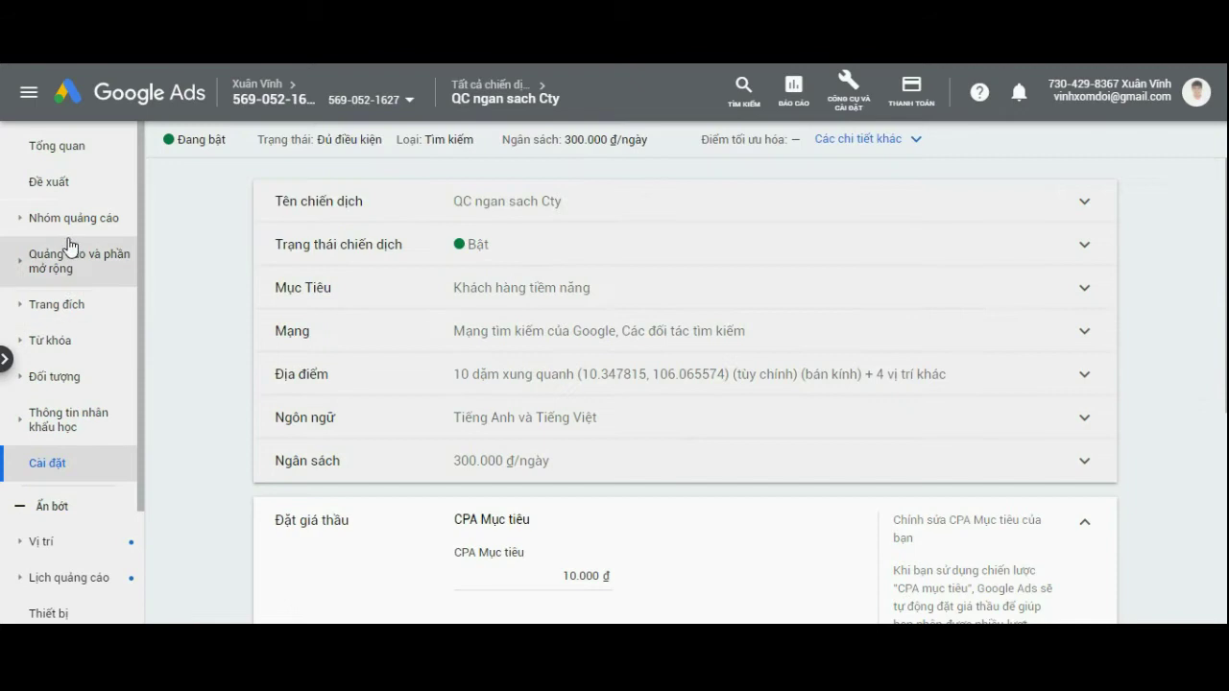
{"action": "left_click", "coordinate": [96, 218]}
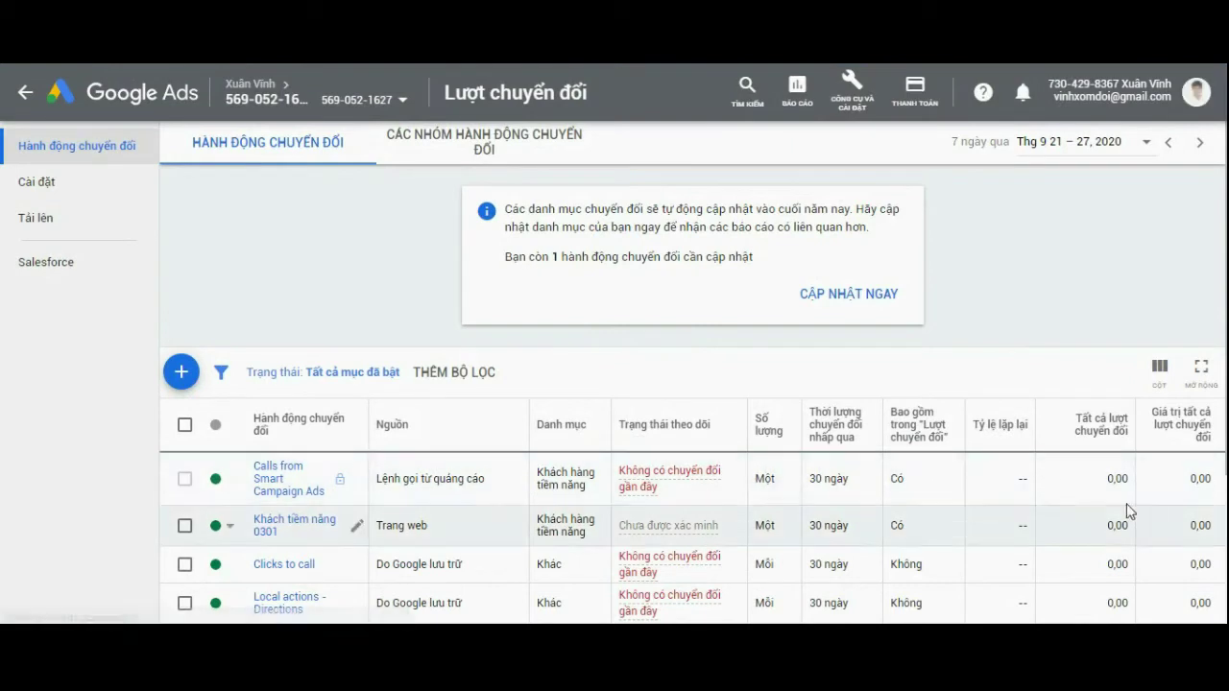
{"action": "scroll", "coordinate": [1125, 506], "scroll_direction": "down", "scroll_amount": 2}
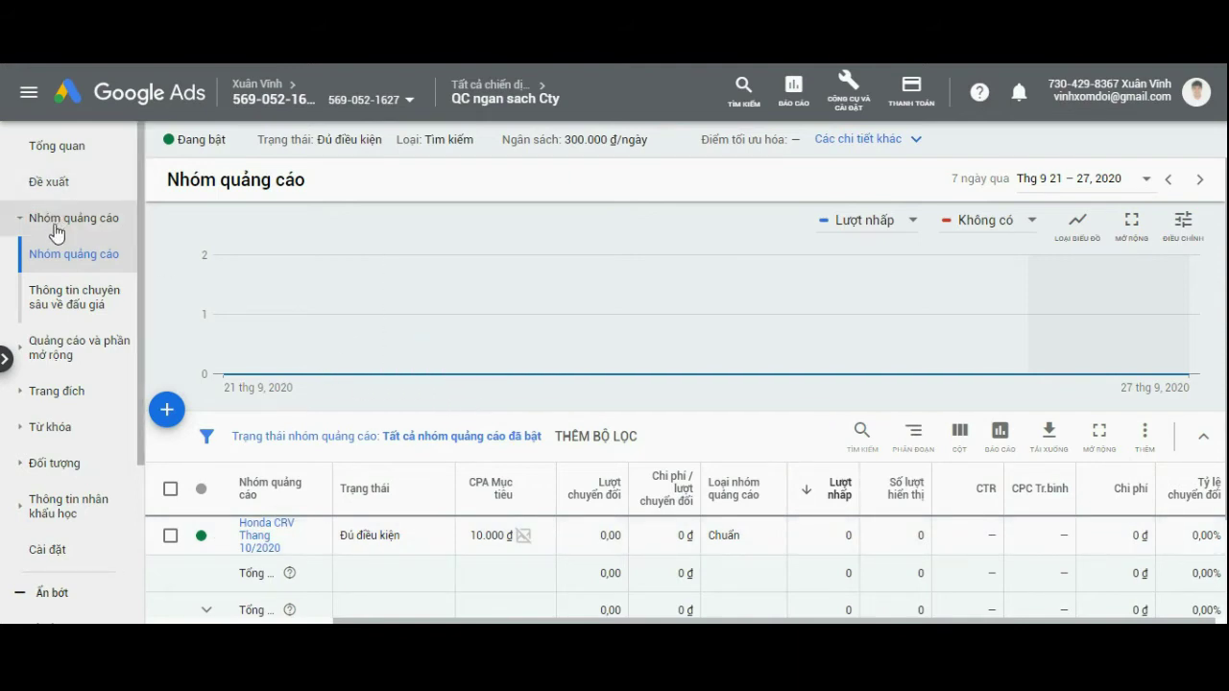
Step: Switch to the overview of all campaigns and examine its campaign, keyword and search ad cards
{"action": "left_click", "coordinate": [44, 147]}
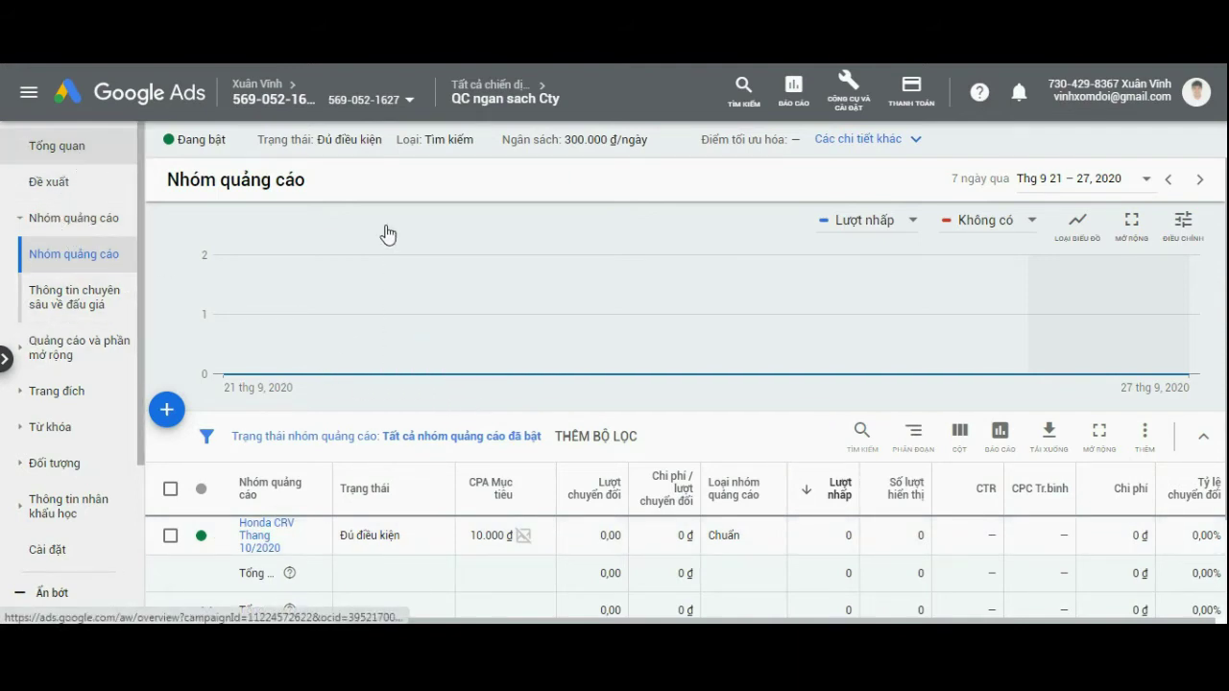
{"action": "left_click", "coordinate": [5, 355]}
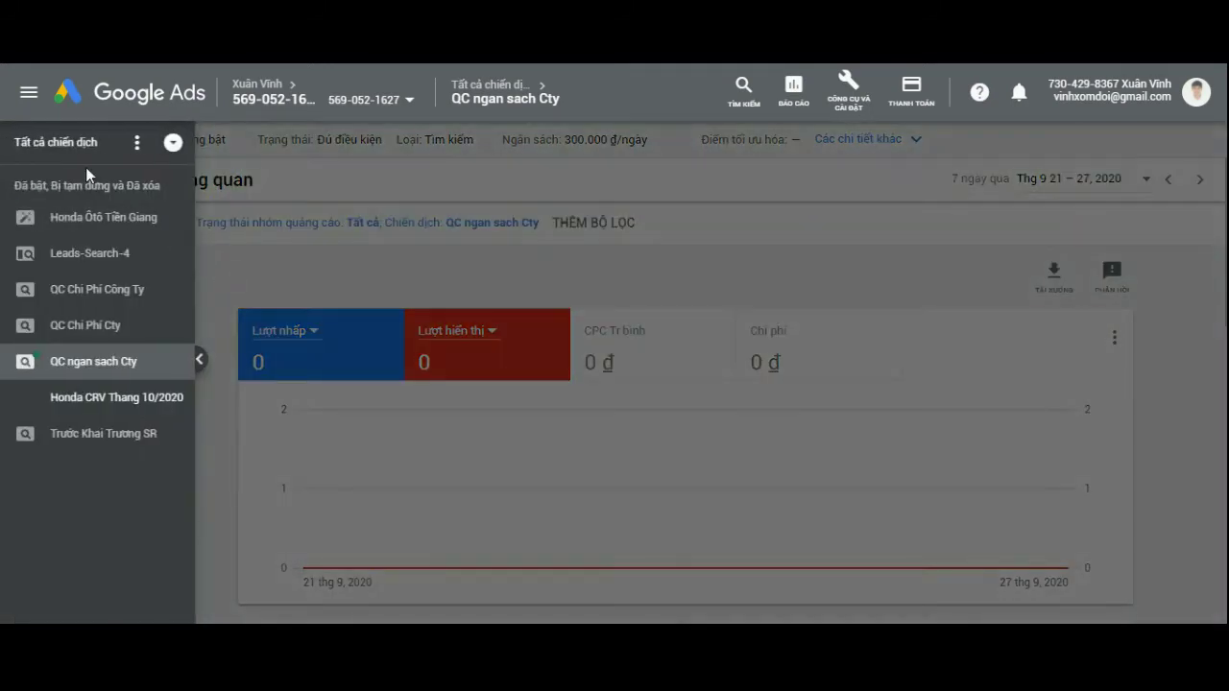
{"action": "left_click", "coordinate": [48, 152]}
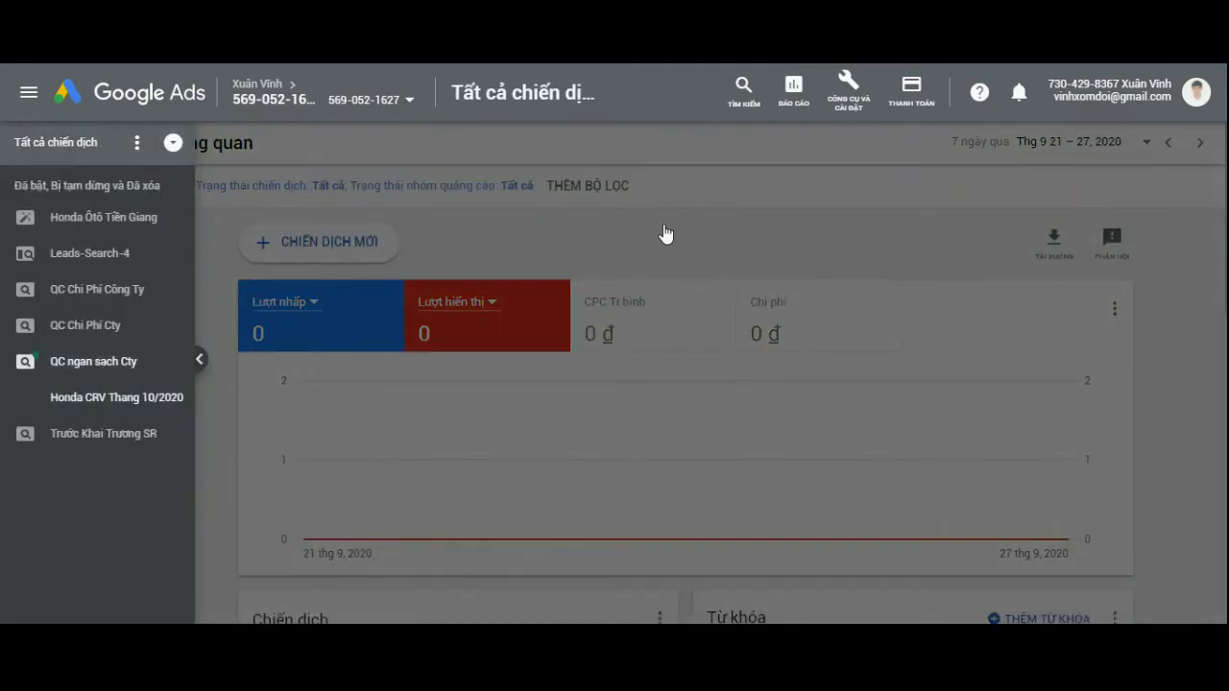
{"action": "scroll", "coordinate": [1141, 458], "scroll_direction": "down", "scroll_amount": 5}
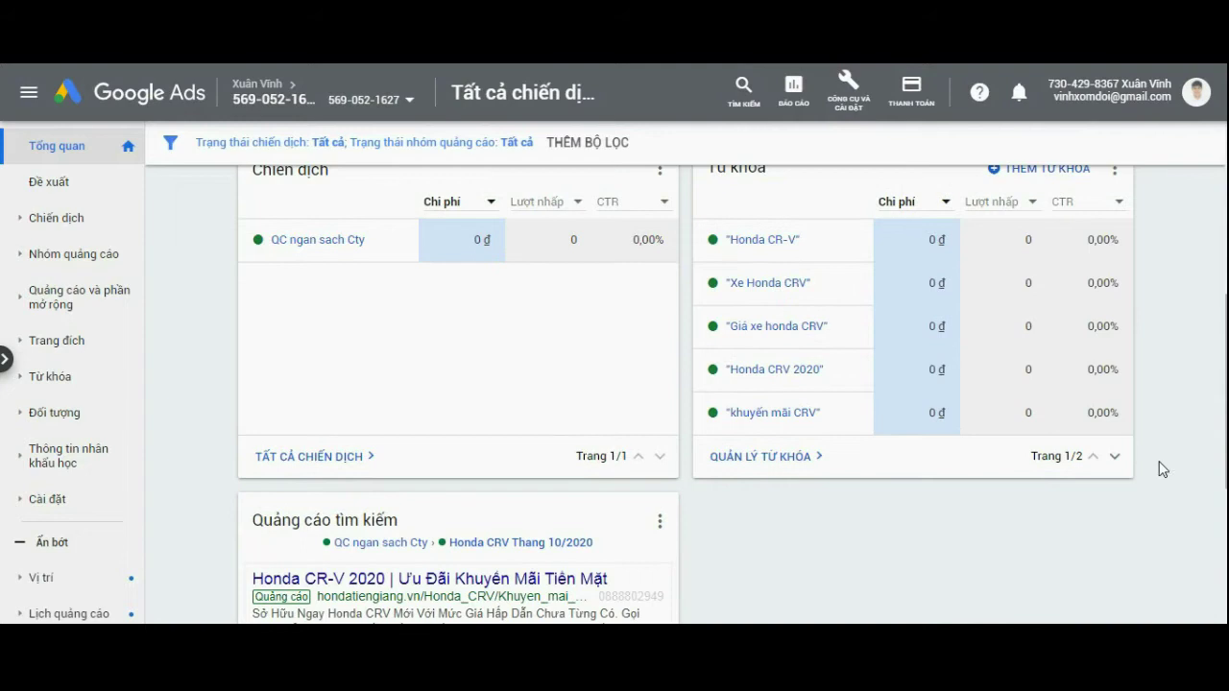
{"action": "scroll", "coordinate": [1059, 381], "scroll_direction": "up", "scroll_amount": 4}
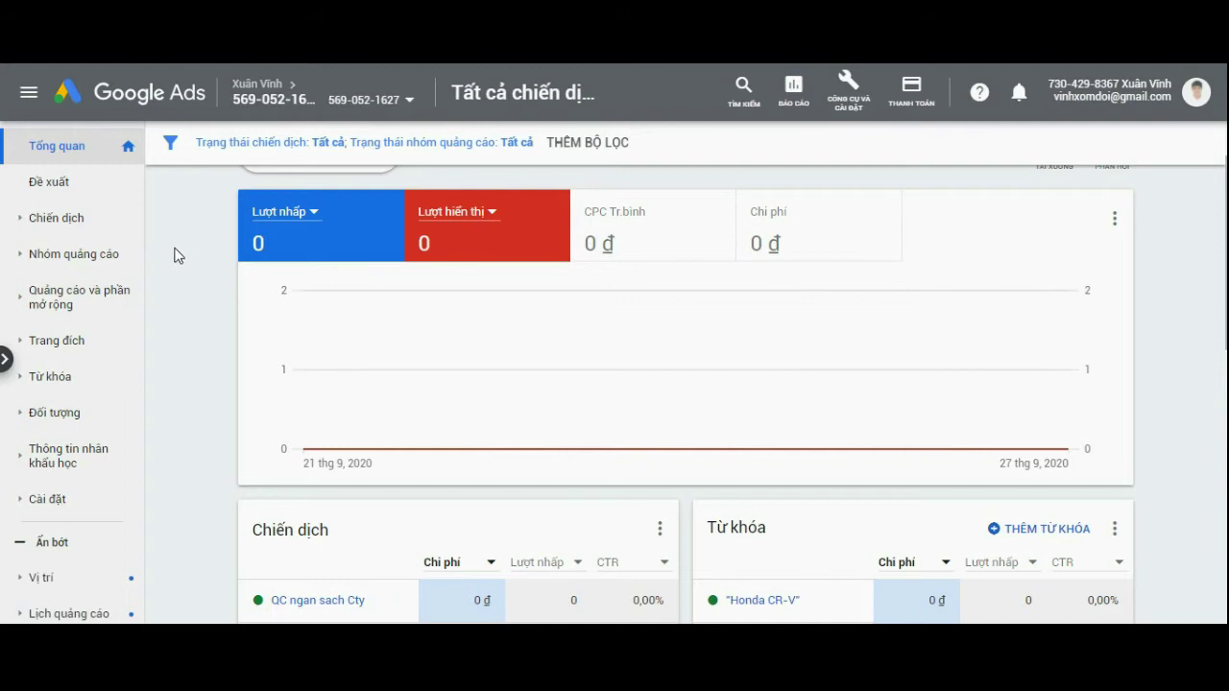
{"action": "scroll", "coordinate": [1213, 283], "scroll_direction": "down", "scroll_amount": 1}
{"action": "scroll", "coordinate": [1213, 282], "scroll_direction": "up", "scroll_amount": 3}
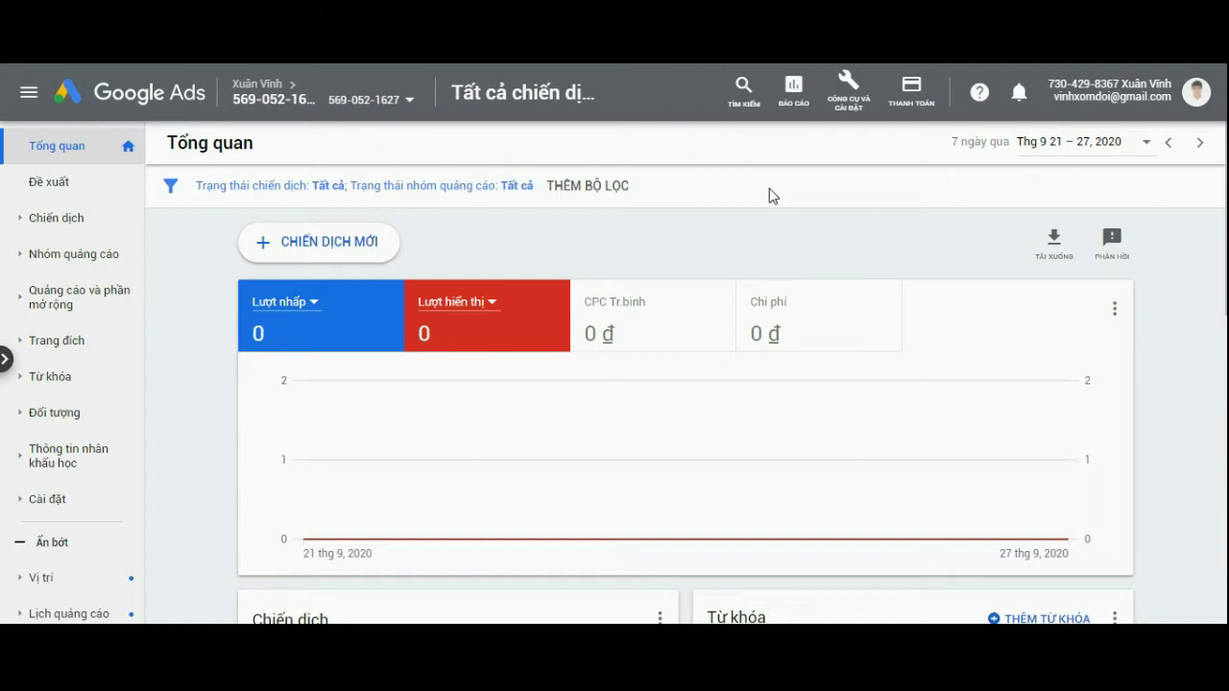
{"action": "left_click", "coordinate": [864, 89]}
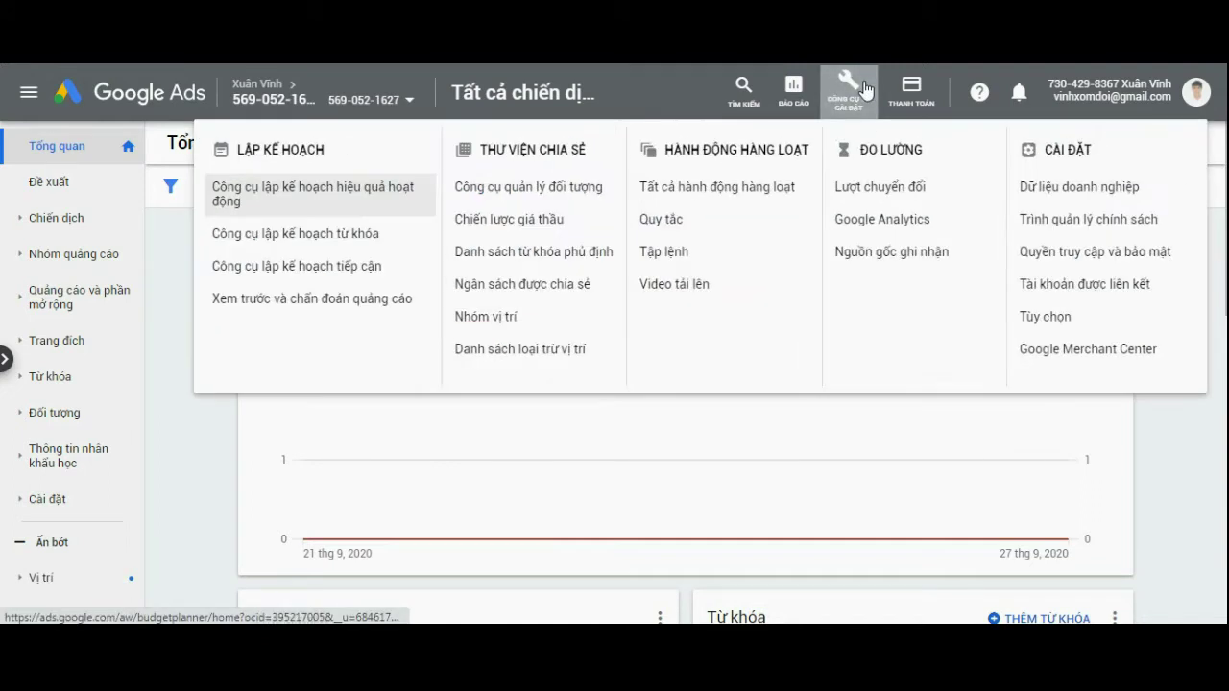
{"action": "left_click", "coordinate": [851, 114]}
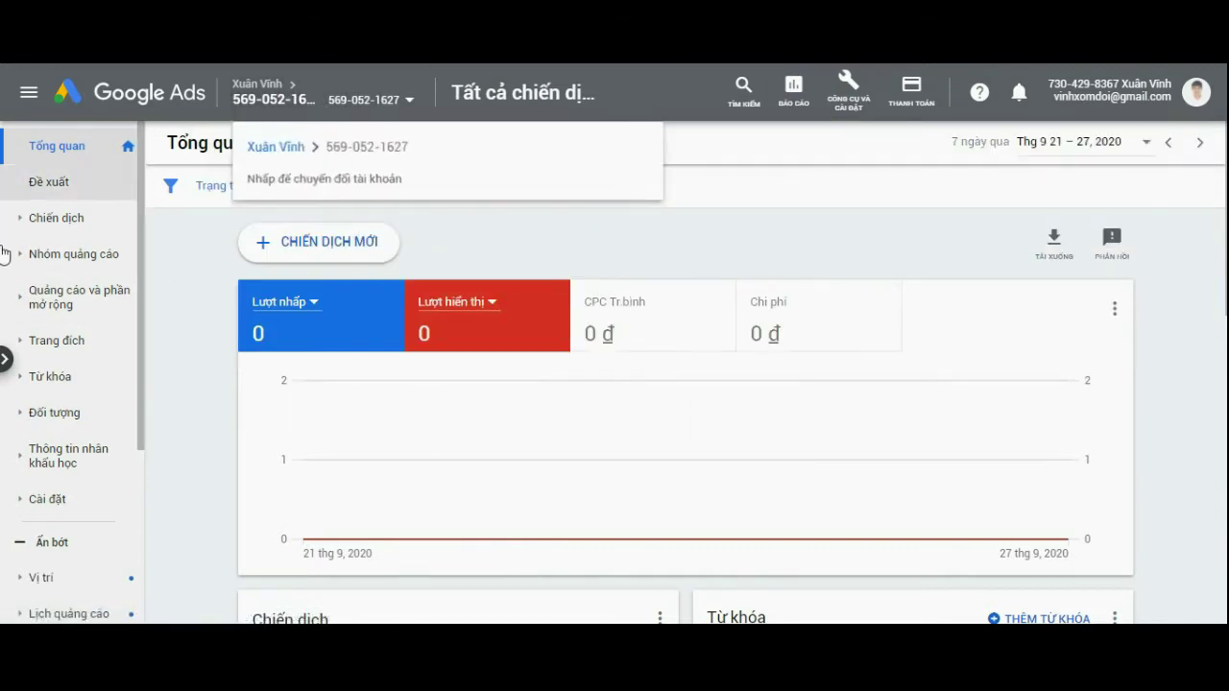
Step: Look through the list of all campaigns in the account and return to the overview
{"action": "left_click", "coordinate": [68, 219]}
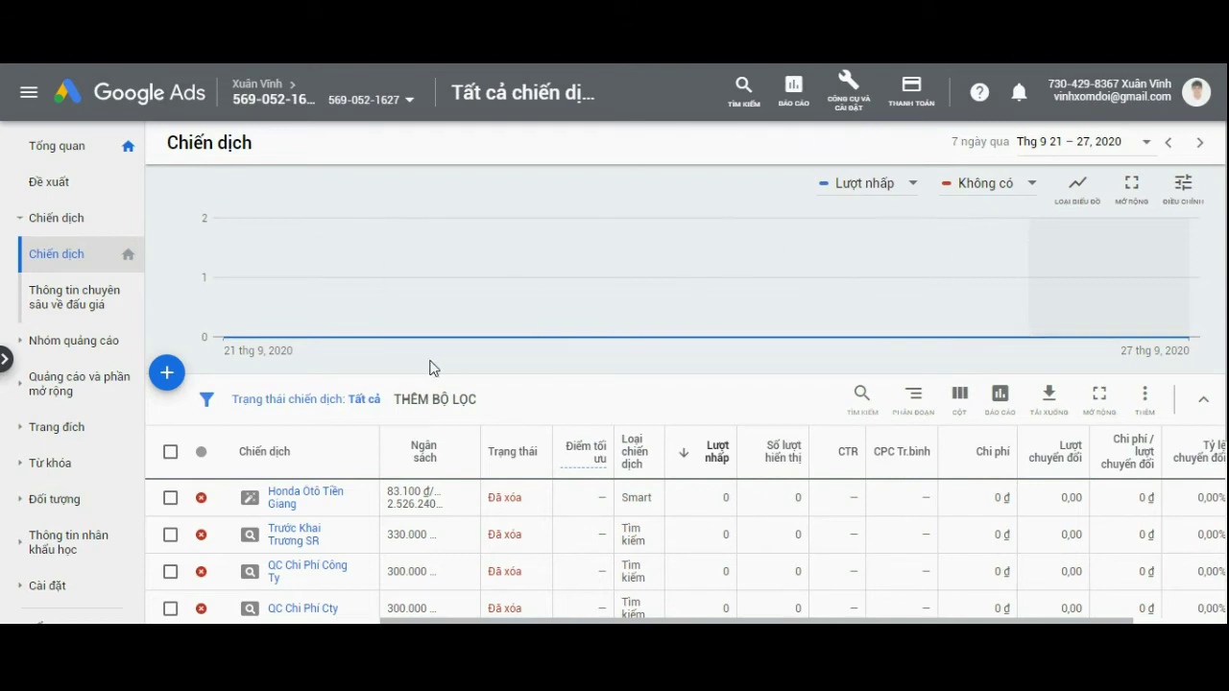
{"action": "scroll", "coordinate": [519, 374], "scroll_direction": "down", "scroll_amount": 3}
{"action": "scroll", "coordinate": [537, 367], "scroll_direction": "up", "scroll_amount": 3}
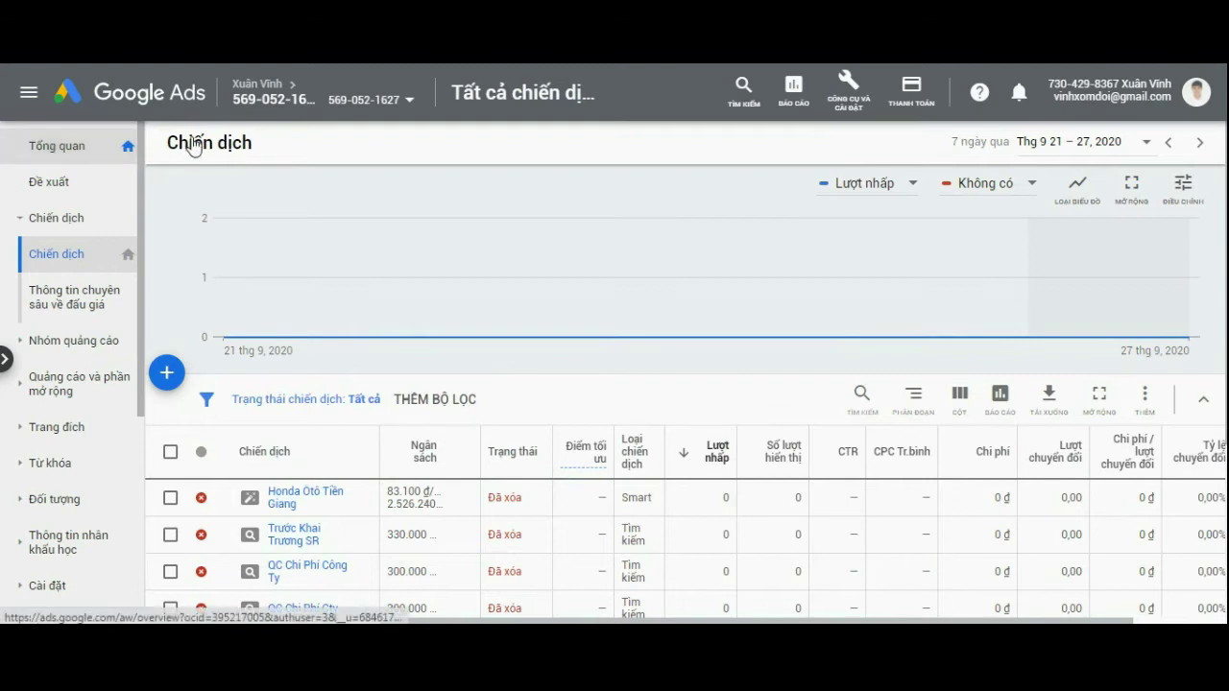
{"action": "left_click", "coordinate": [45, 147]}
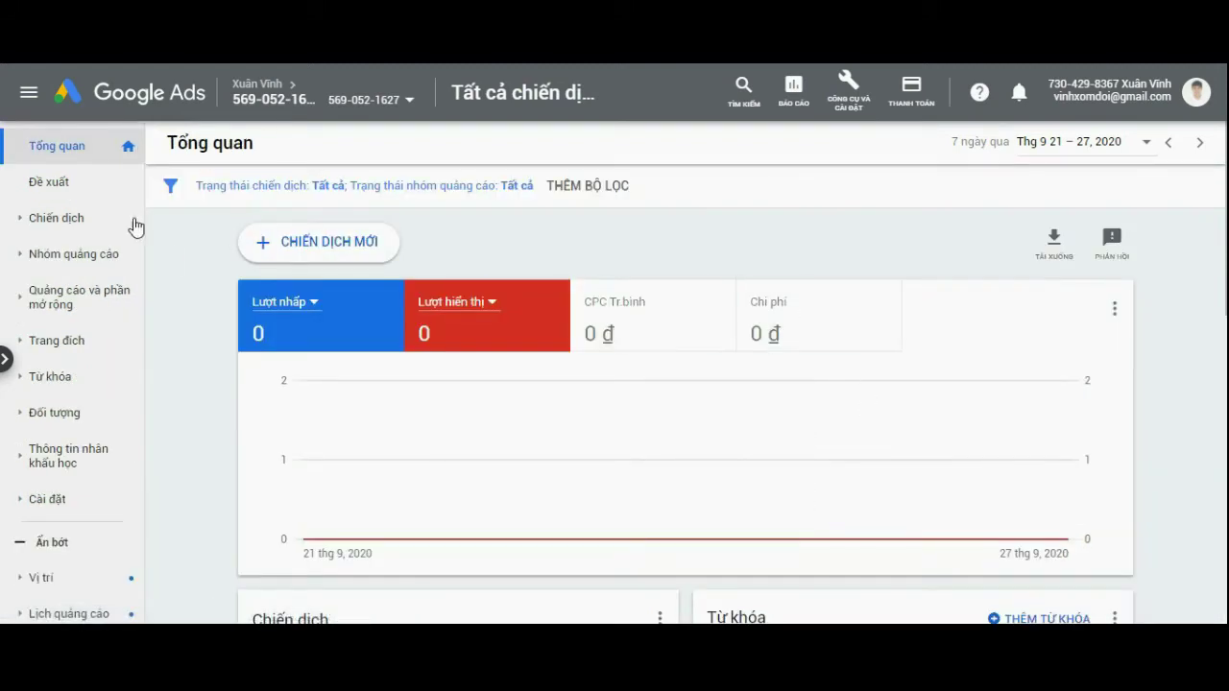
Step: Pause the QC ngan sach Cty campaign in the list of all campaigns
{"action": "left_click", "coordinate": [56, 218]}
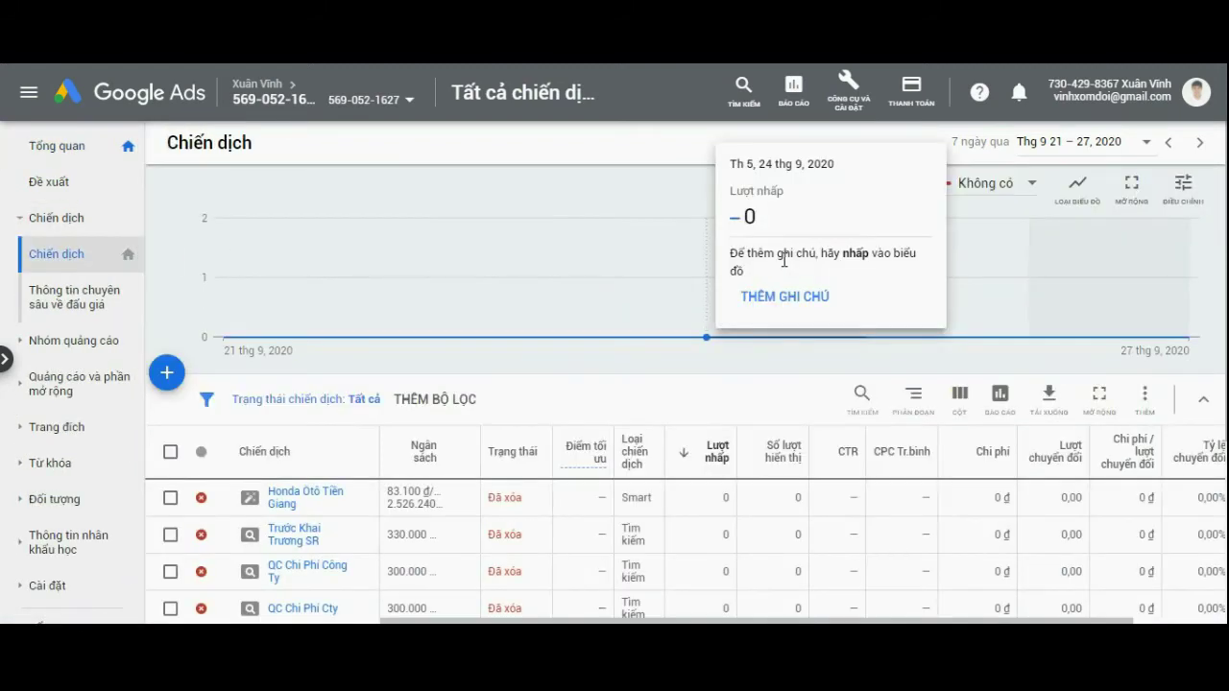
{"action": "scroll", "coordinate": [439, 411], "scroll_direction": "down", "scroll_amount": 1}
{"action": "scroll", "coordinate": [439, 411], "scroll_direction": "down", "scroll_amount": 1}
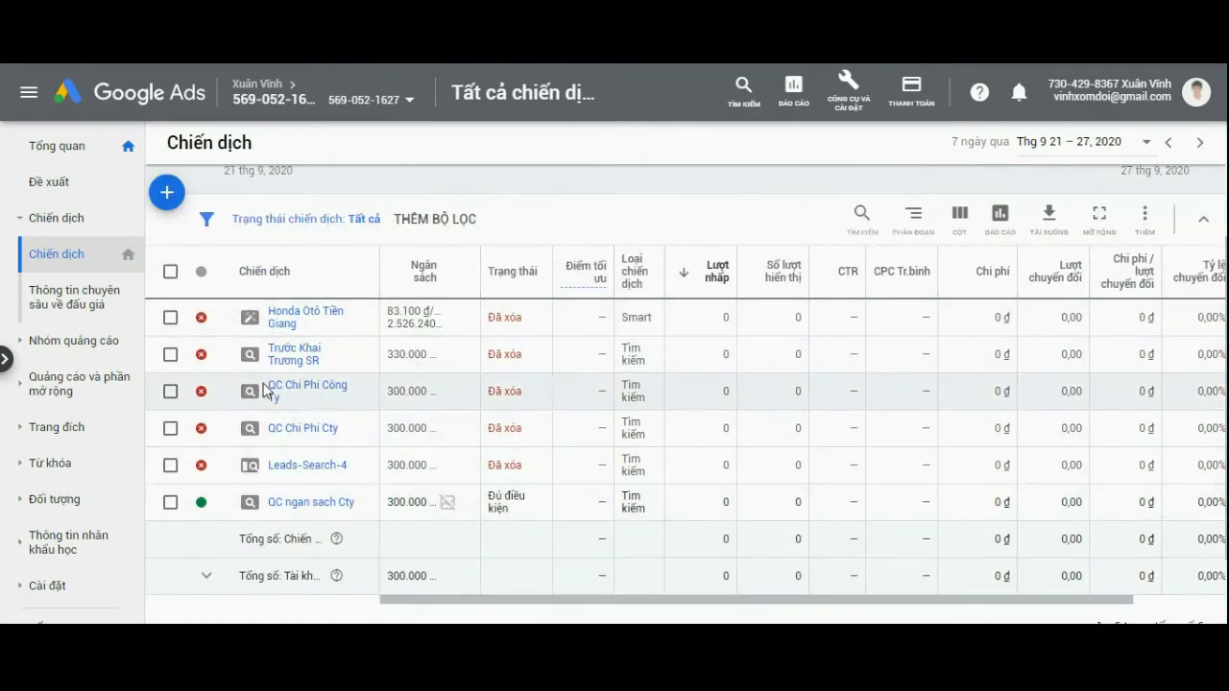
{"action": "left_click", "coordinate": [203, 502]}
{"action": "left_click", "coordinate": [240, 542]}
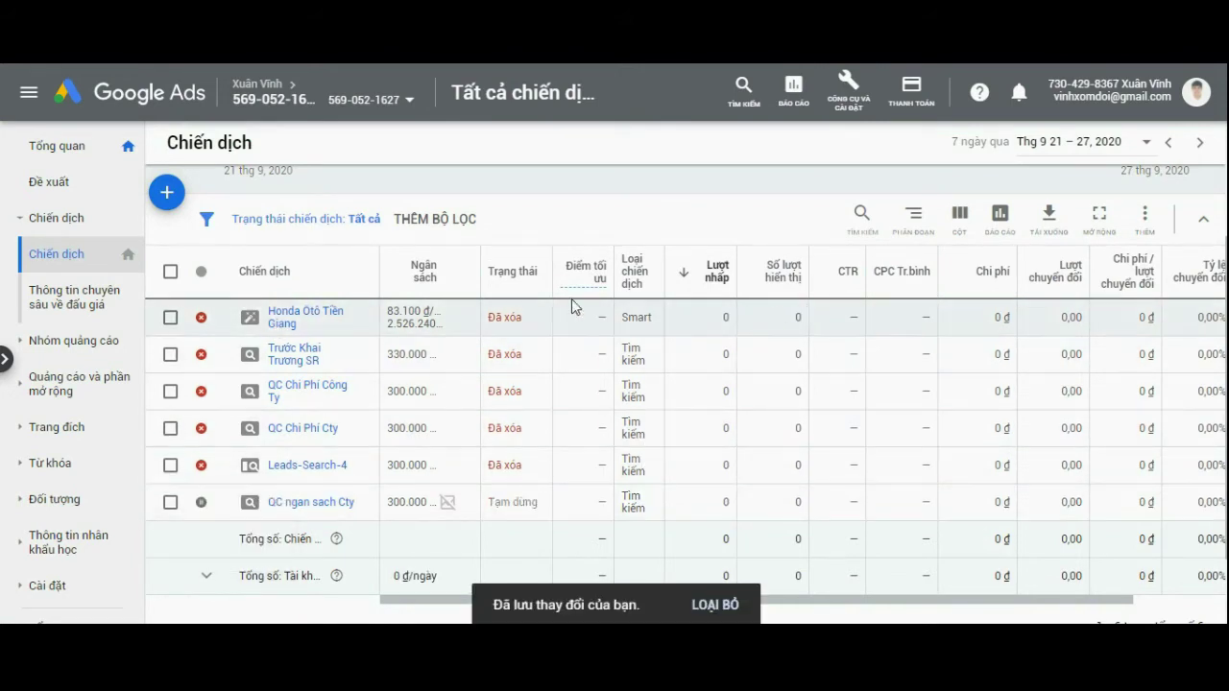
Step: Start a new campaign without goal guidance (Tạo một chiến dịch mà không cần hướng dẫn về mục tiêu)
{"action": "left_click", "coordinate": [166, 373]}
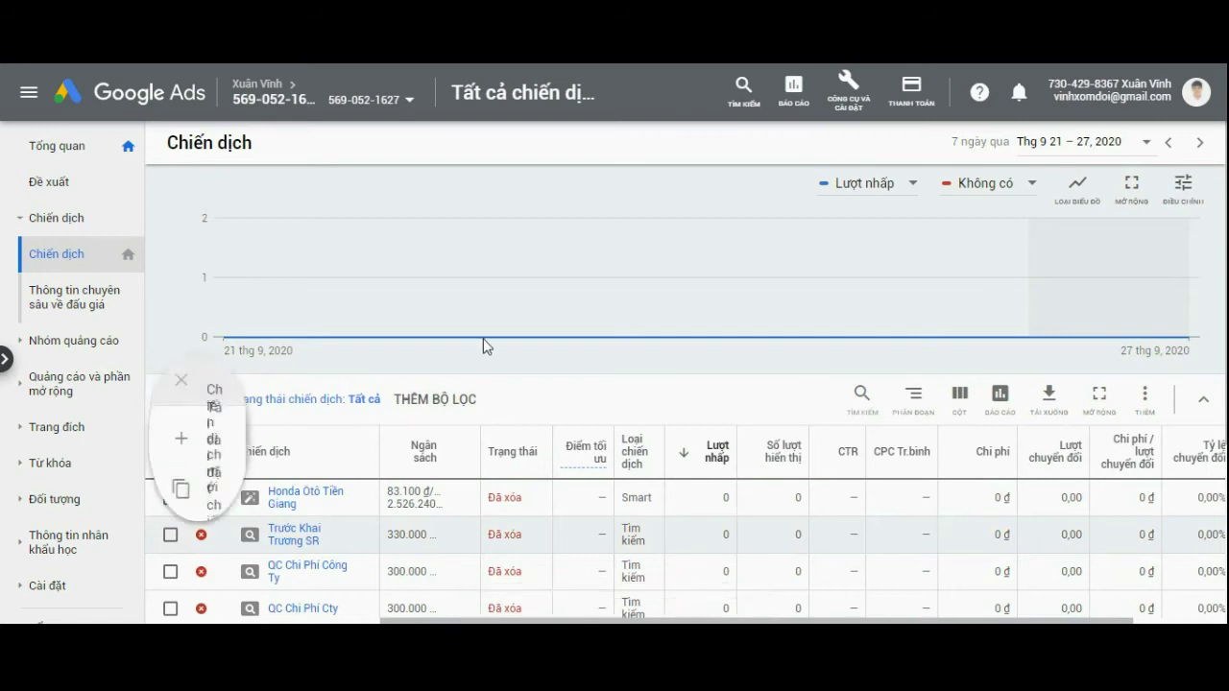
{"action": "left_click", "coordinate": [283, 444]}
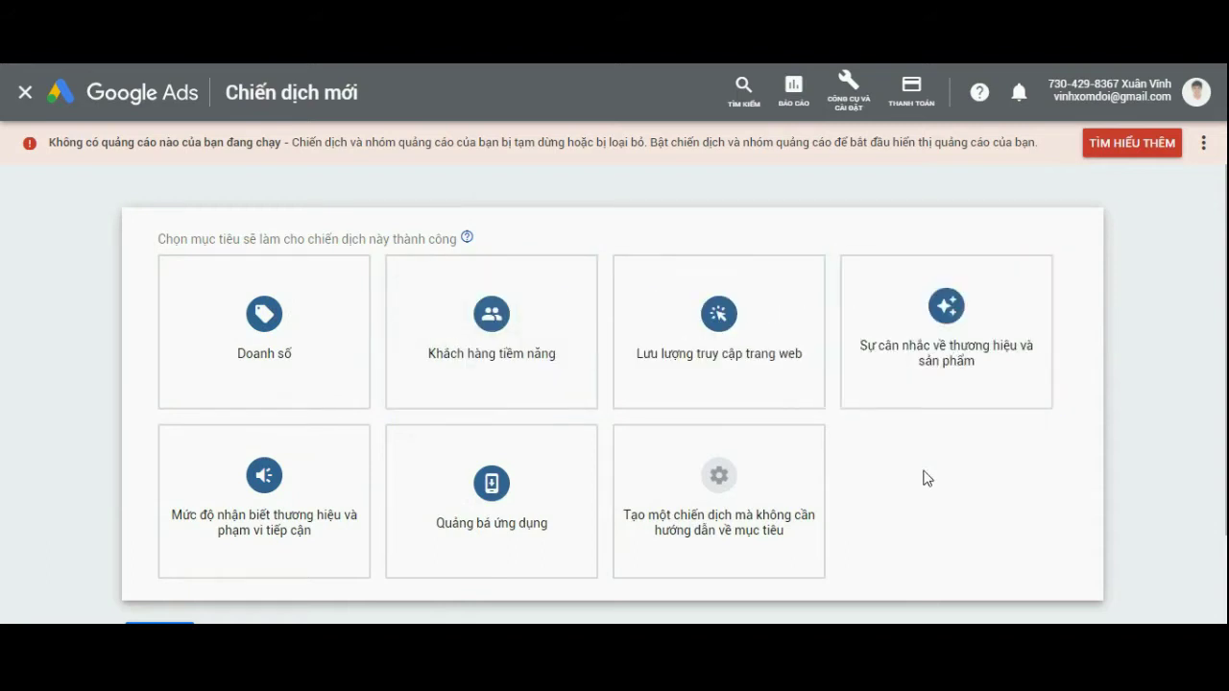
{"action": "scroll", "coordinate": [927, 478], "scroll_direction": "down", "scroll_amount": 1}
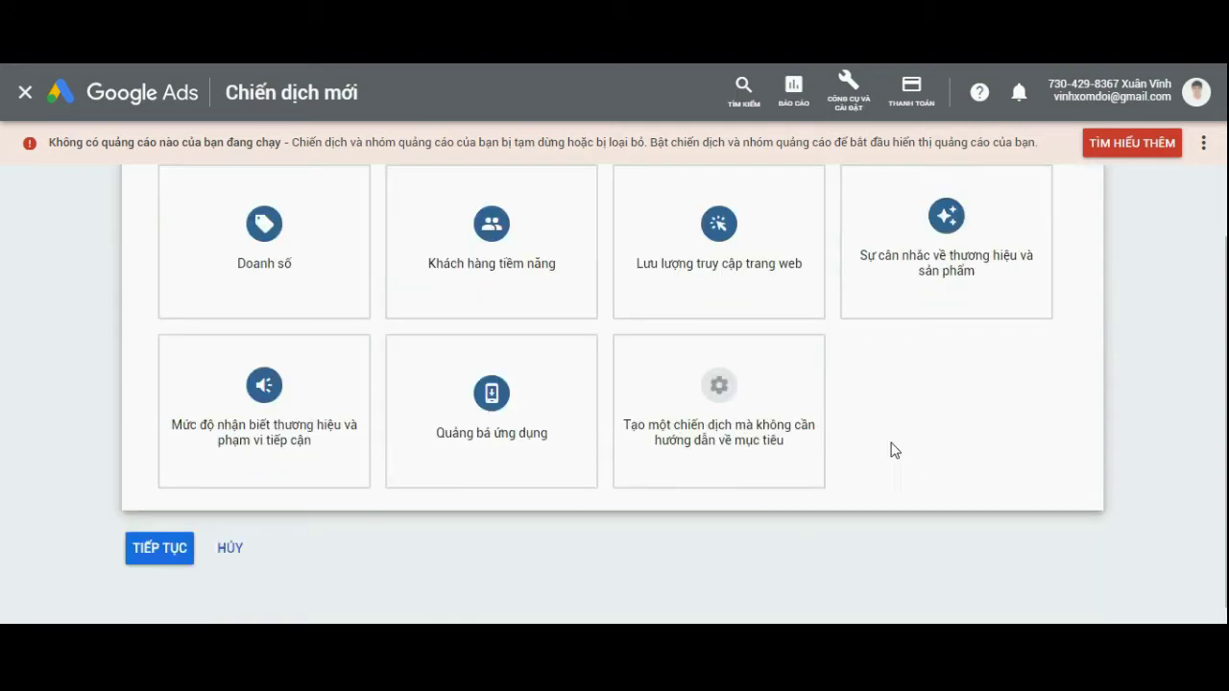
{"action": "left_click", "coordinate": [750, 423]}
Step: Look over the available campaign types and choose Search (Tìm kiếm) for the new campaign
{"action": "scroll", "coordinate": [1007, 403], "scroll_direction": "up", "scroll_amount": 1}
{"action": "scroll", "coordinate": [1015, 416], "scroll_direction": "down", "scroll_amount": 1}
{"action": "scroll", "coordinate": [1015, 416], "scroll_direction": "up", "scroll_amount": 1}
{"action": "scroll", "coordinate": [818, 359], "scroll_direction": "down", "scroll_amount": 1}
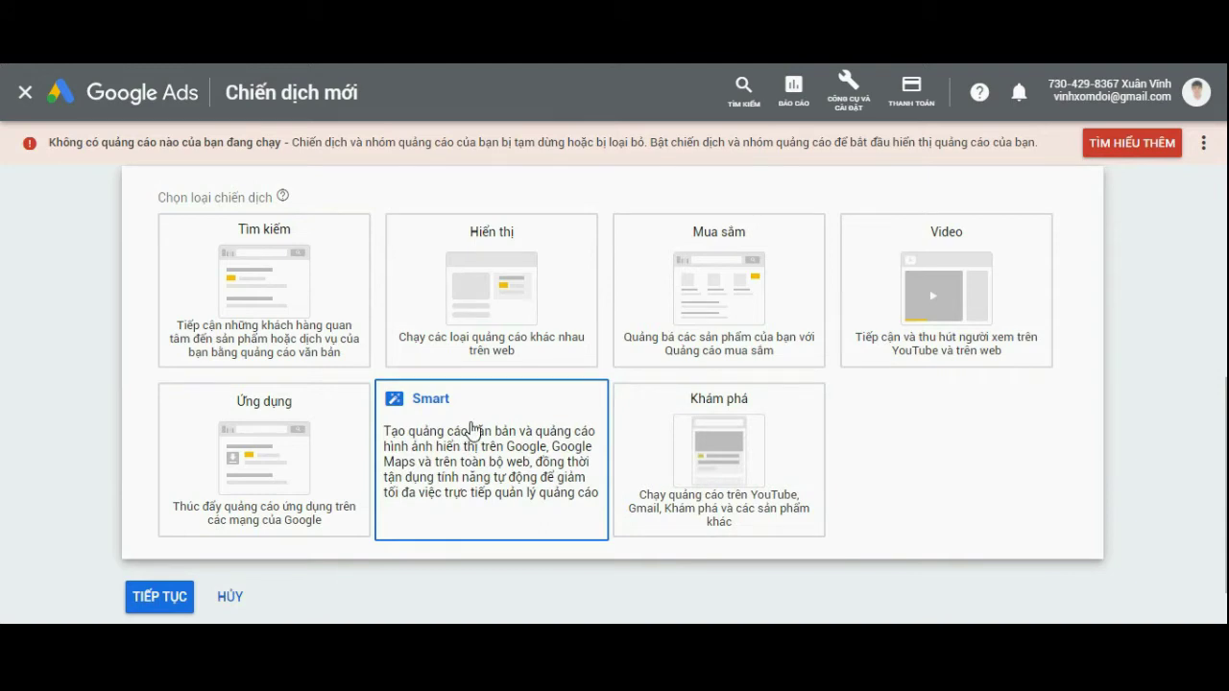
{"action": "left_click", "coordinate": [280, 298]}
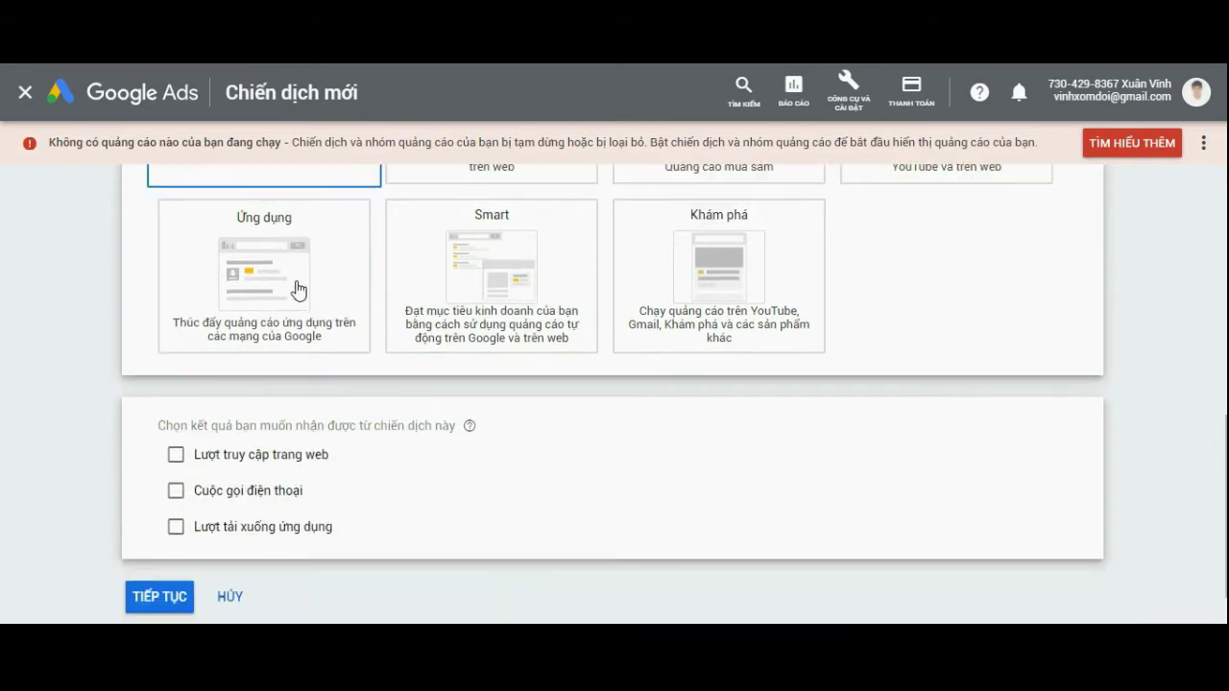
{"action": "left_click", "coordinate": [312, 460]}
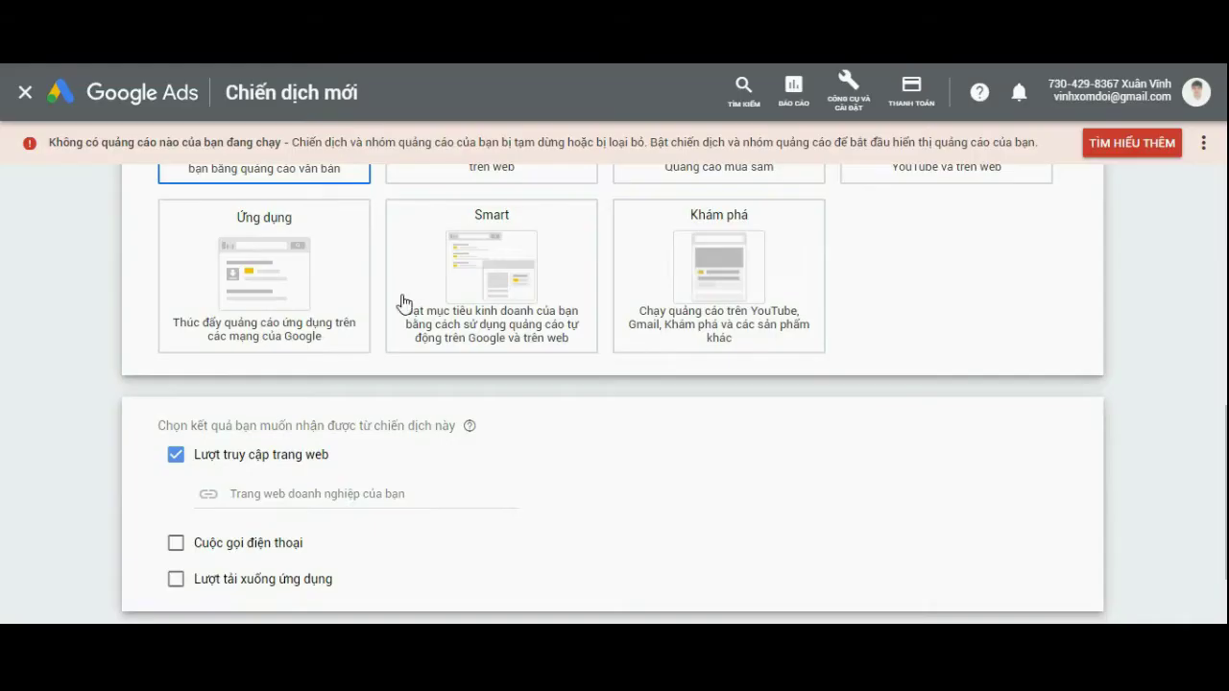
{"action": "left_click", "coordinate": [305, 495]}
{"action": "type", "text": "https://hondatiengiang.vn/"}
{"action": "scroll", "coordinate": [361, 542], "scroll_direction": "down", "scroll_amount": 2}
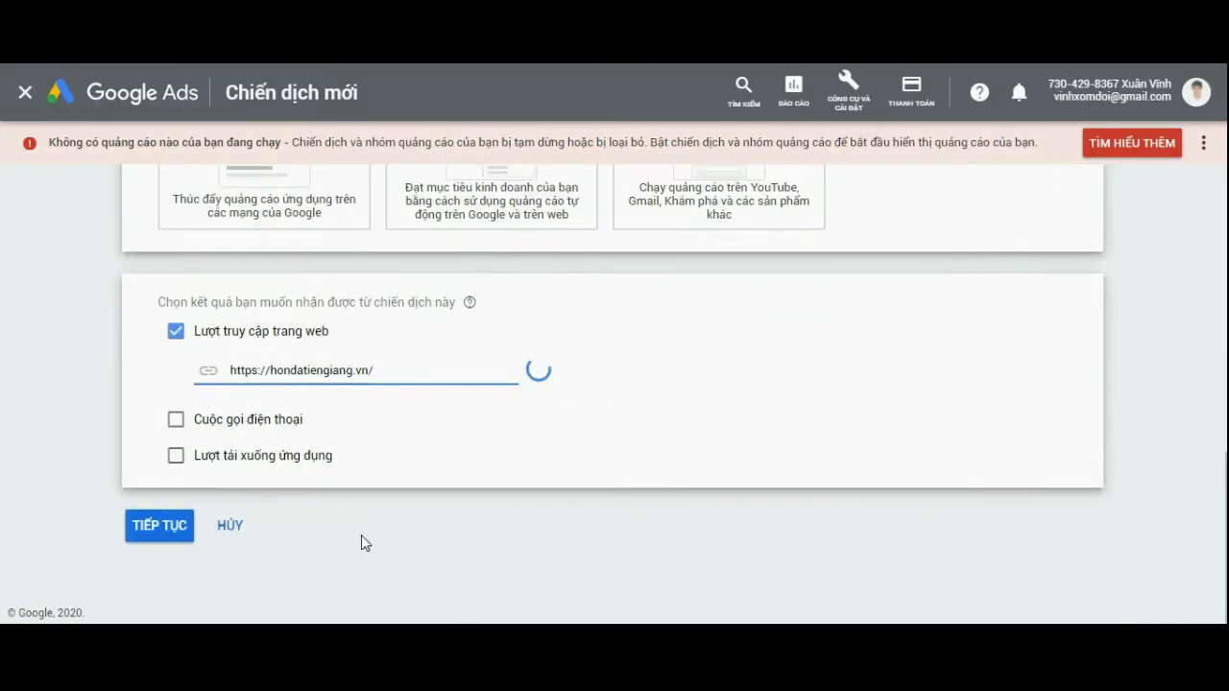
{"action": "left_click", "coordinate": [159, 528]}
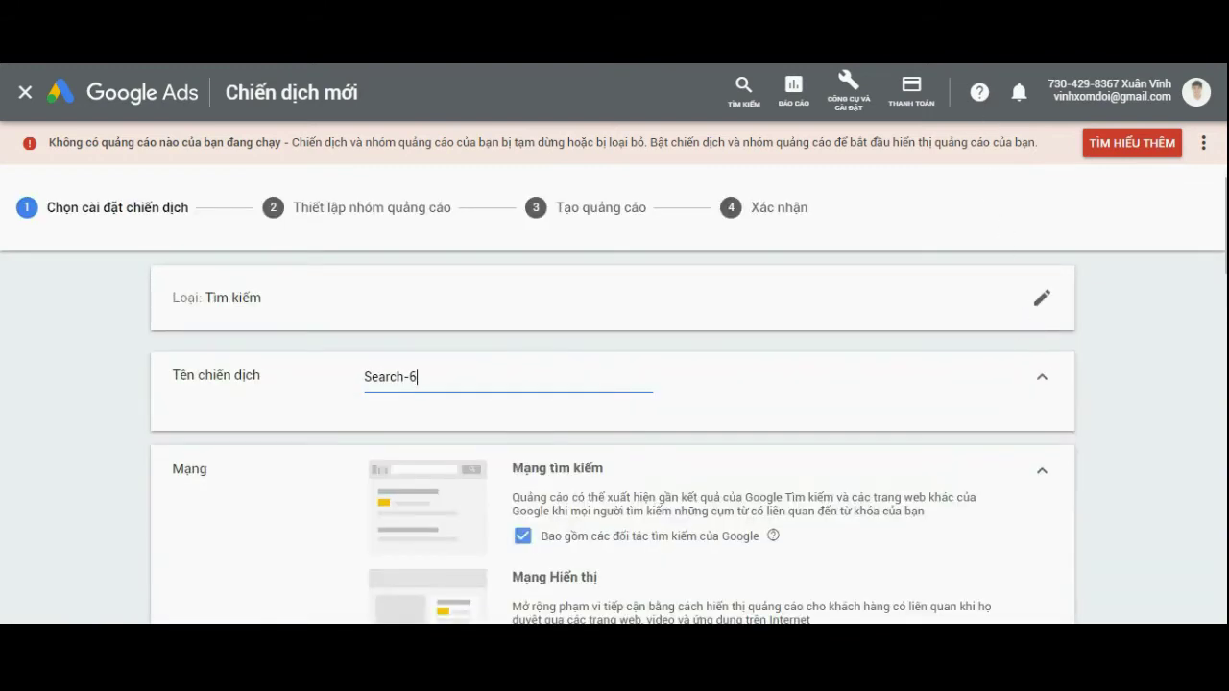
{"action": "left_click", "coordinate": [945, 81]}
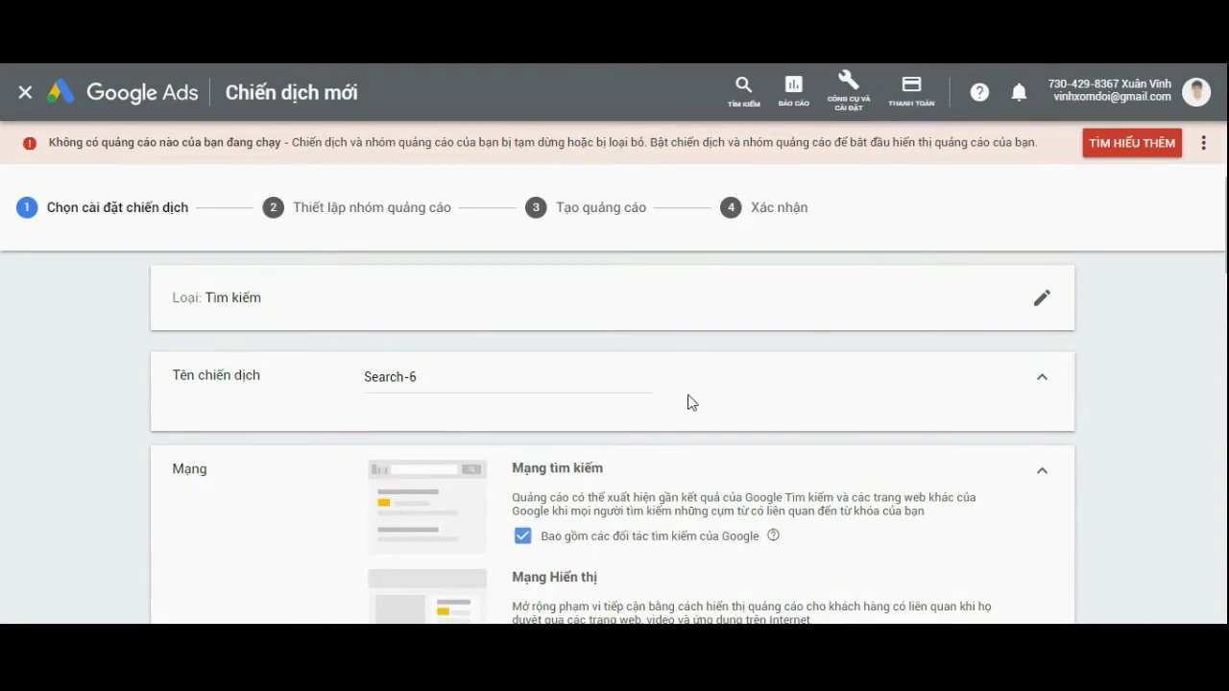
{"action": "triple_click", "coordinate": [579, 380]}
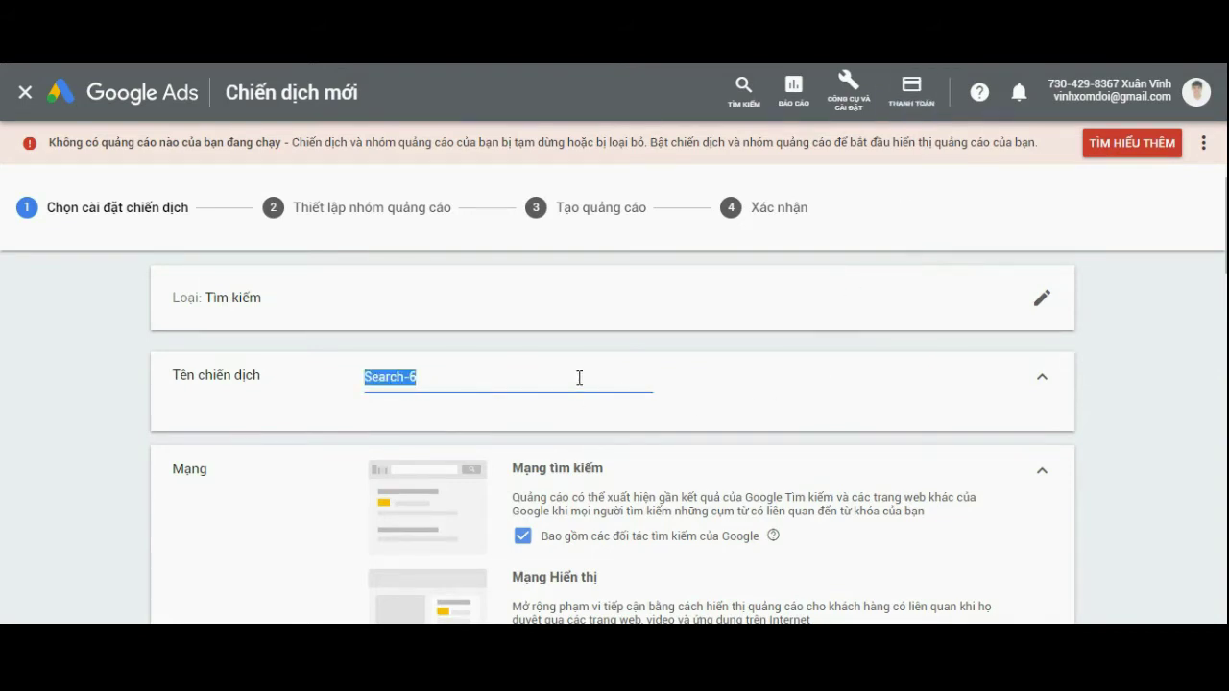
{"action": "type", "text": "www.vinhxd.com"}
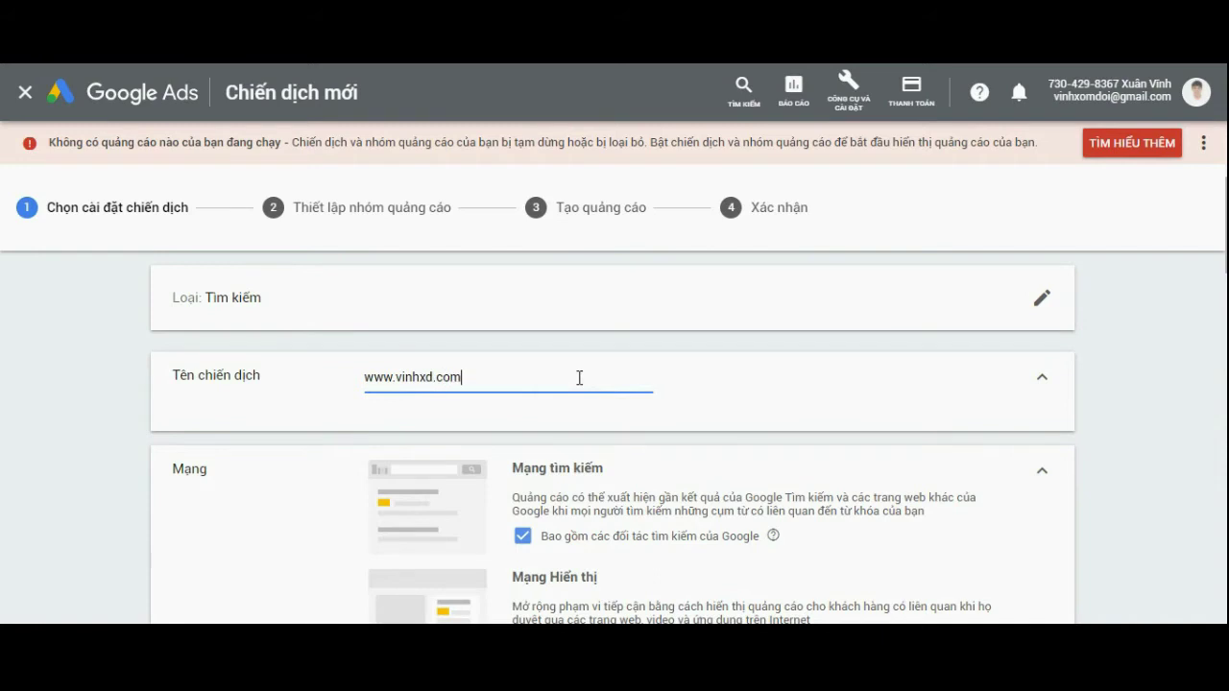
Step: Exclude both the Google search partners and the Google Display Network from the campaign's networks
{"action": "scroll", "coordinate": [618, 389], "scroll_direction": "down", "scroll_amount": 1}
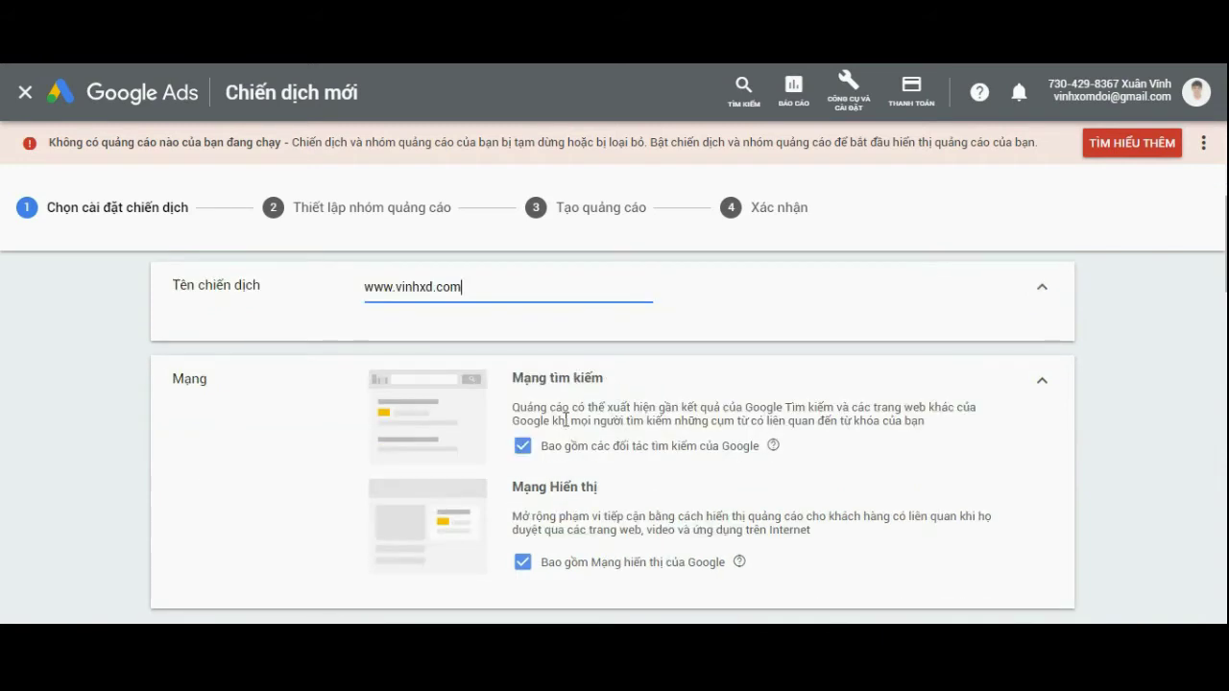
{"action": "scroll", "coordinate": [776, 363], "scroll_direction": "down", "scroll_amount": 1}
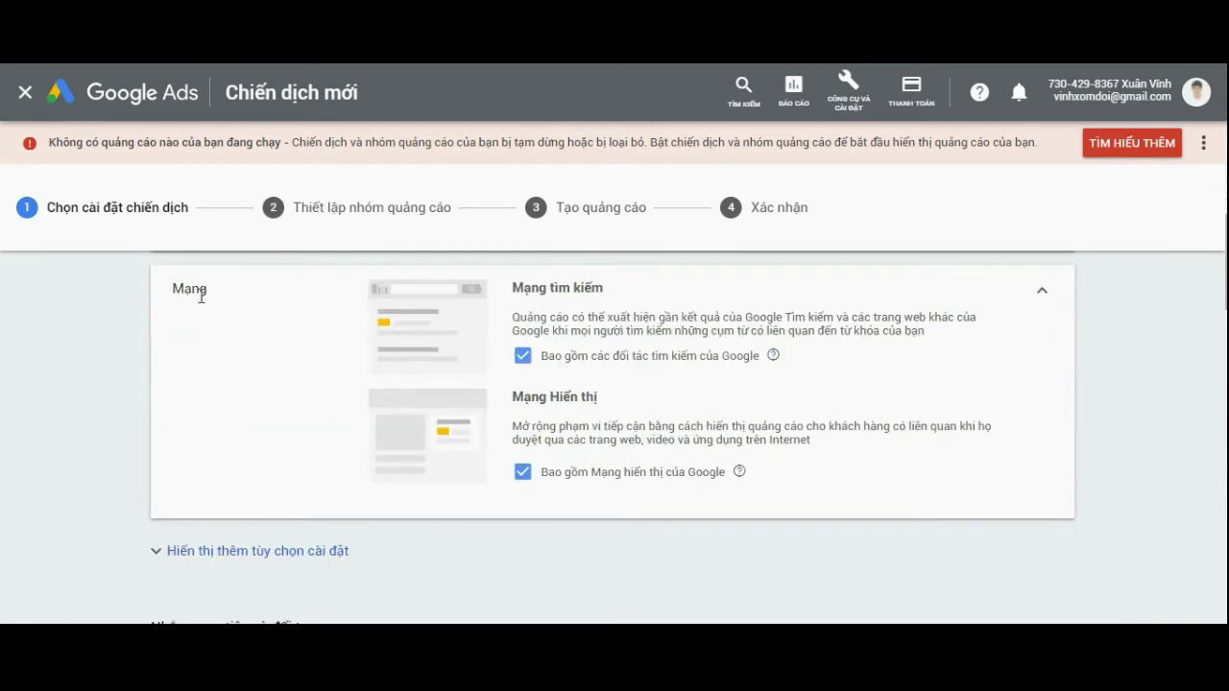
{"action": "left_click", "coordinate": [522, 357]}
{"action": "left_click", "coordinate": [523, 497]}
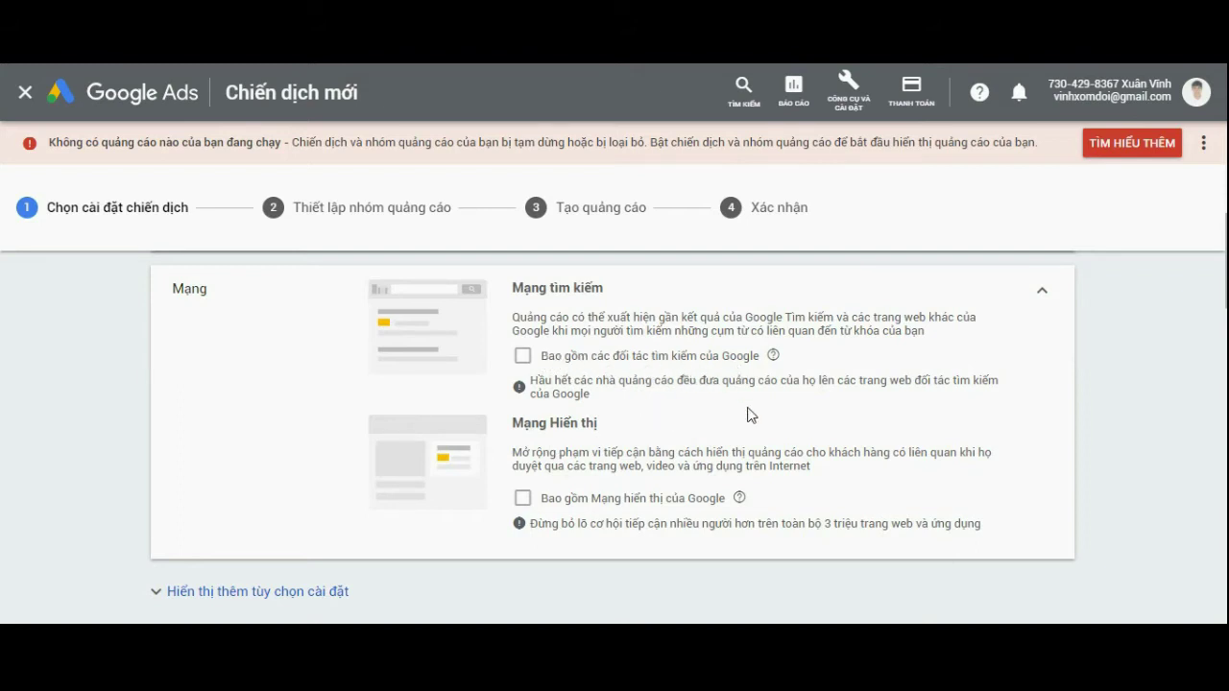
{"action": "scroll", "coordinate": [749, 412], "scroll_direction": "down", "scroll_amount": 2}
{"action": "scroll", "coordinate": [754, 421], "scroll_direction": "up", "scroll_amount": 2}
{"action": "scroll", "coordinate": [675, 405], "scroll_direction": "down", "scroll_amount": 3}
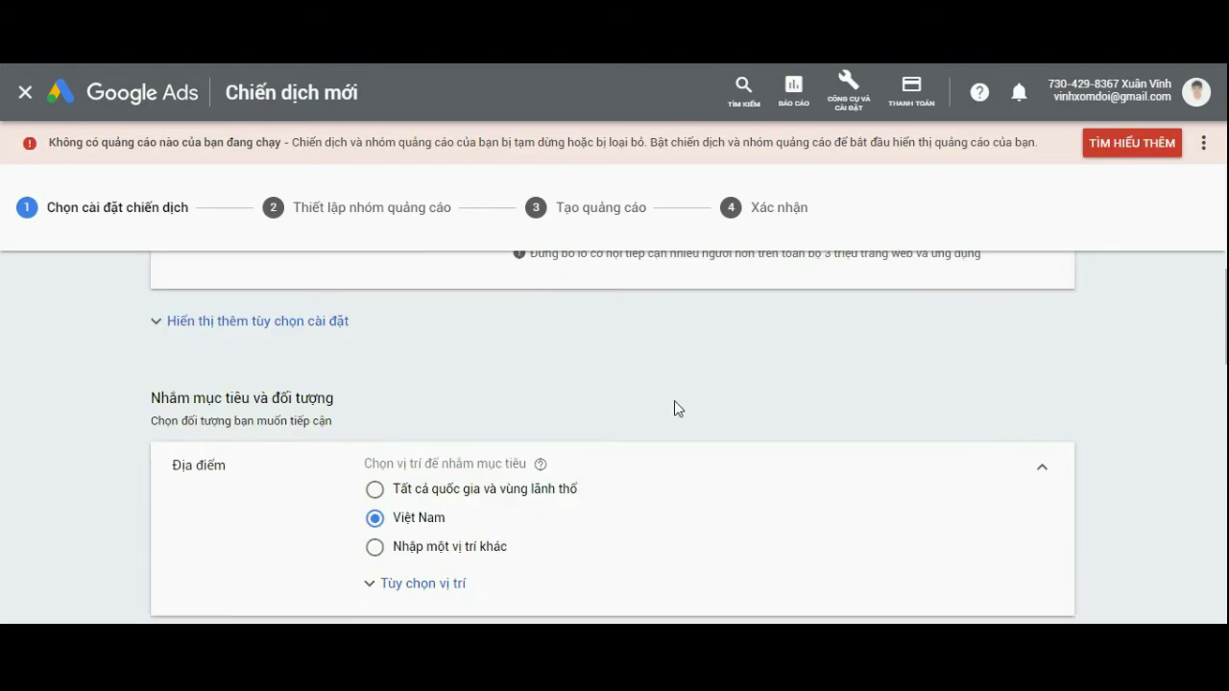
{"action": "left_click", "coordinate": [389, 356]}
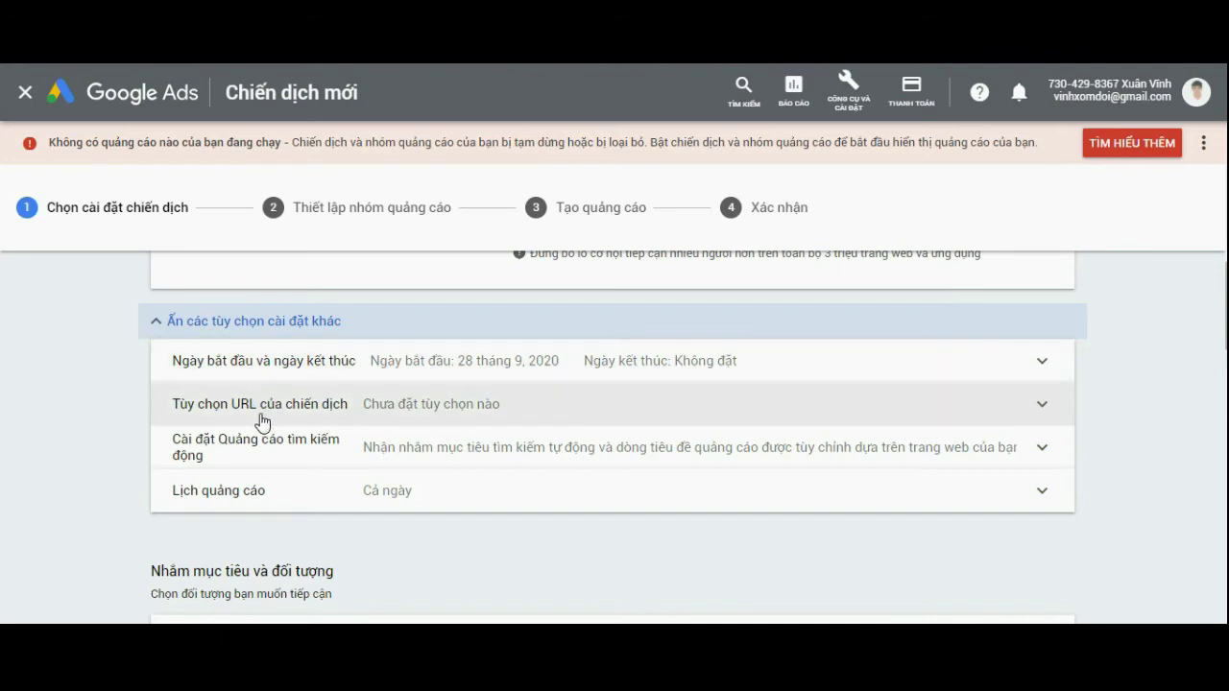
{"action": "scroll", "coordinate": [245, 447], "scroll_direction": "down", "scroll_amount": 1}
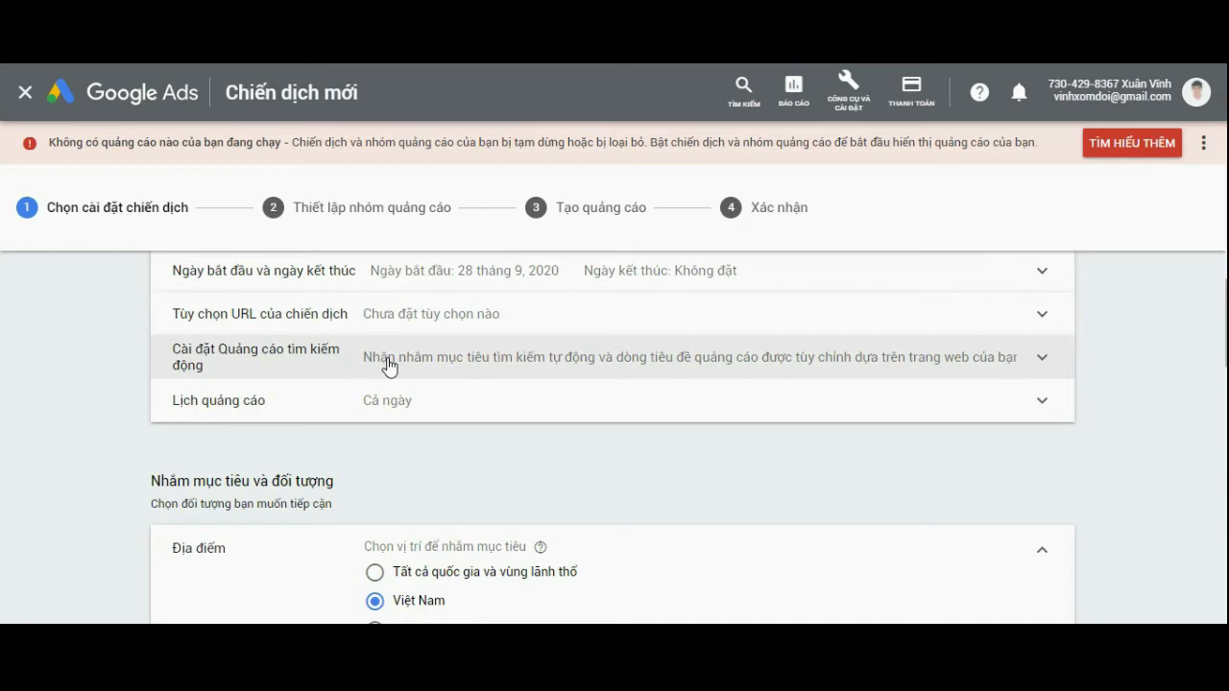
{"action": "left_click", "coordinate": [389, 368]}
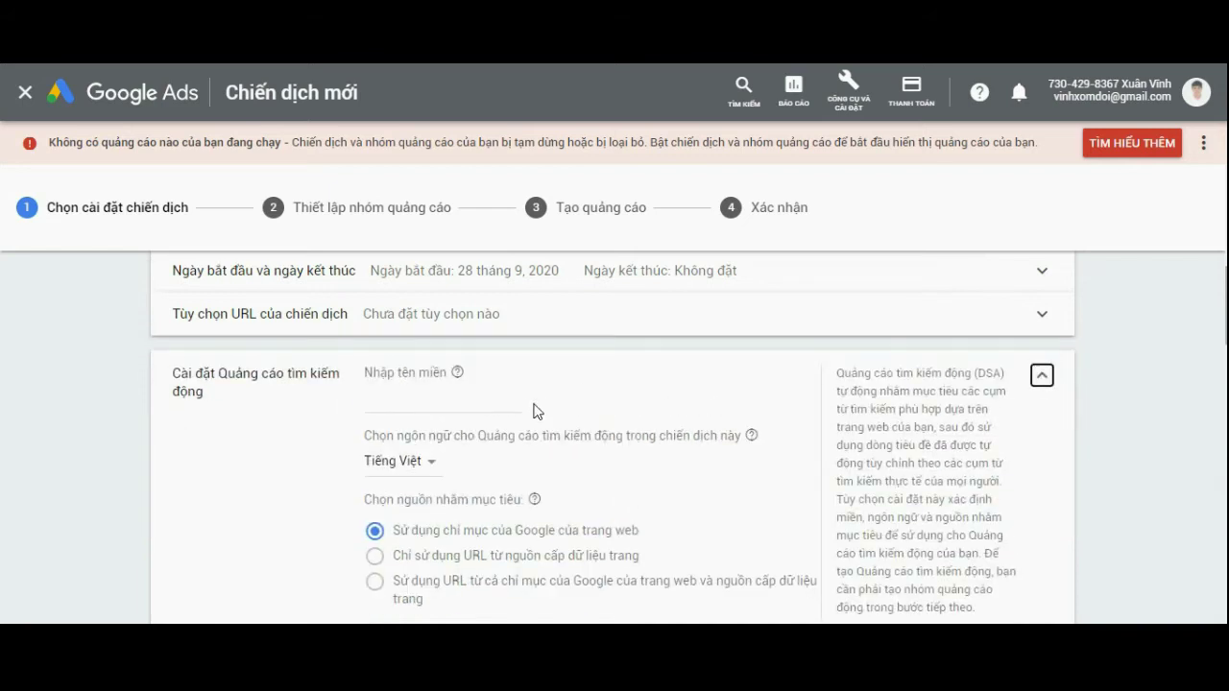
{"action": "type", "text": "https://lovadamgiang.vn/"}
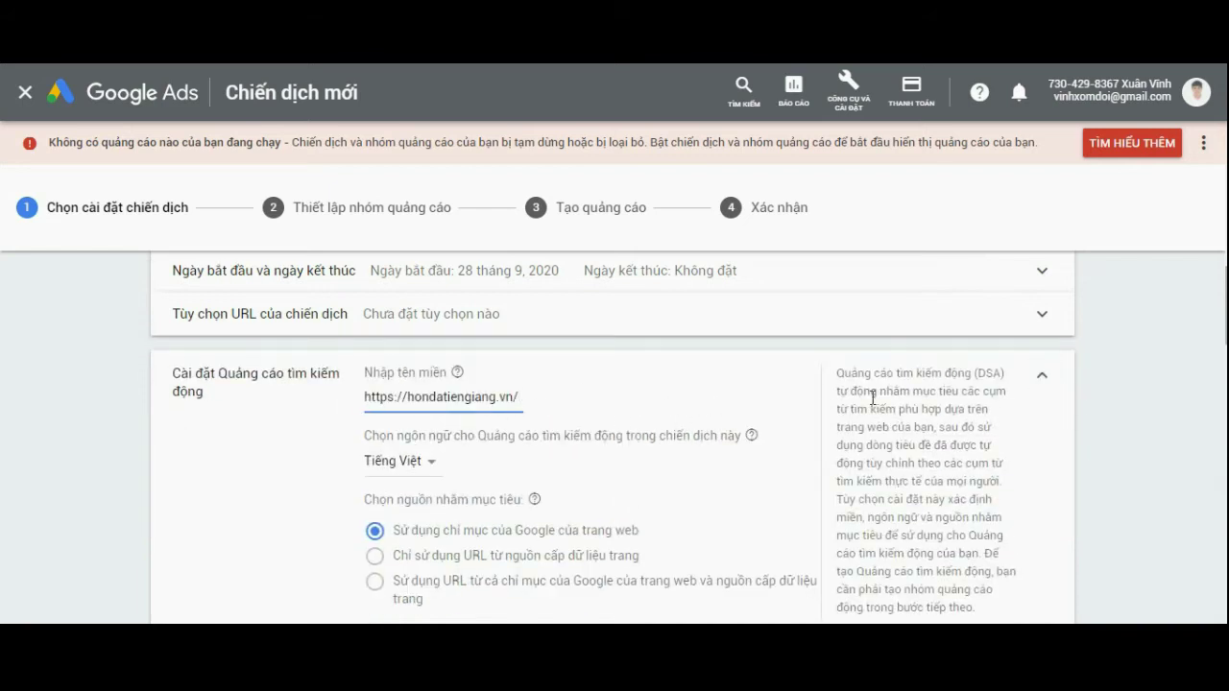
Step: Examine the Dynamic Search Ads targeting sources and the expanded ad schedule (Lịch quảng cáo)
{"action": "scroll", "coordinate": [893, 401], "scroll_direction": "down", "scroll_amount": 2}
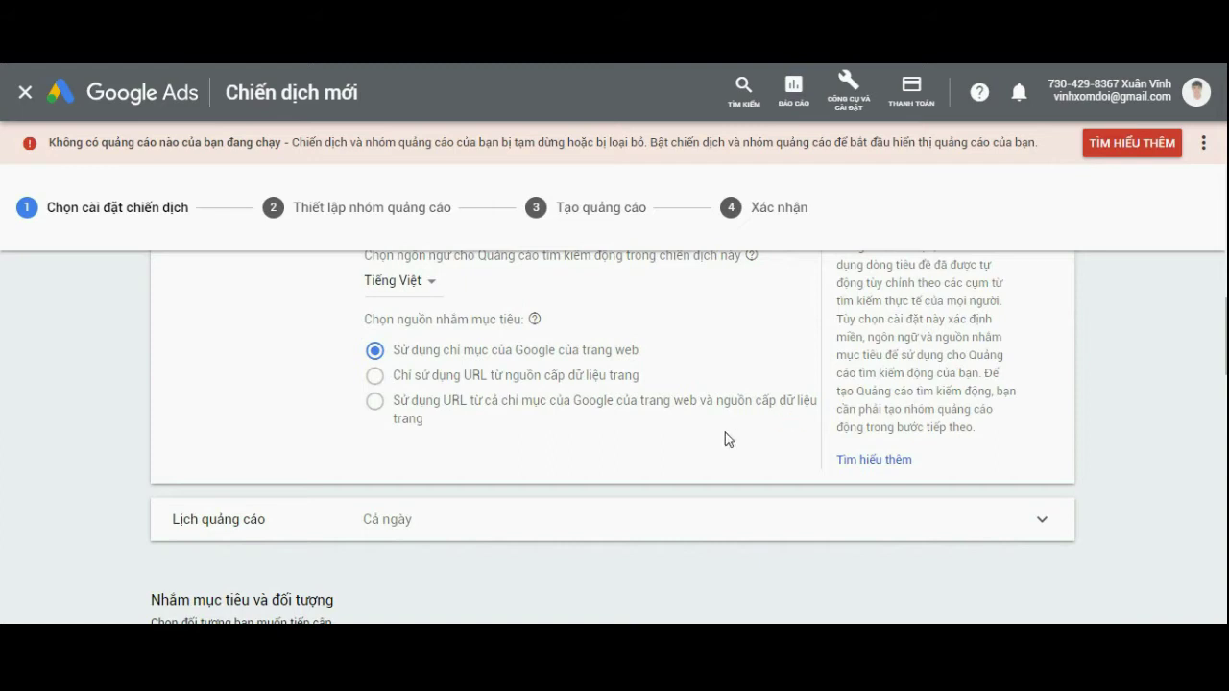
{"action": "scroll", "coordinate": [704, 427], "scroll_direction": "down", "scroll_amount": 1}
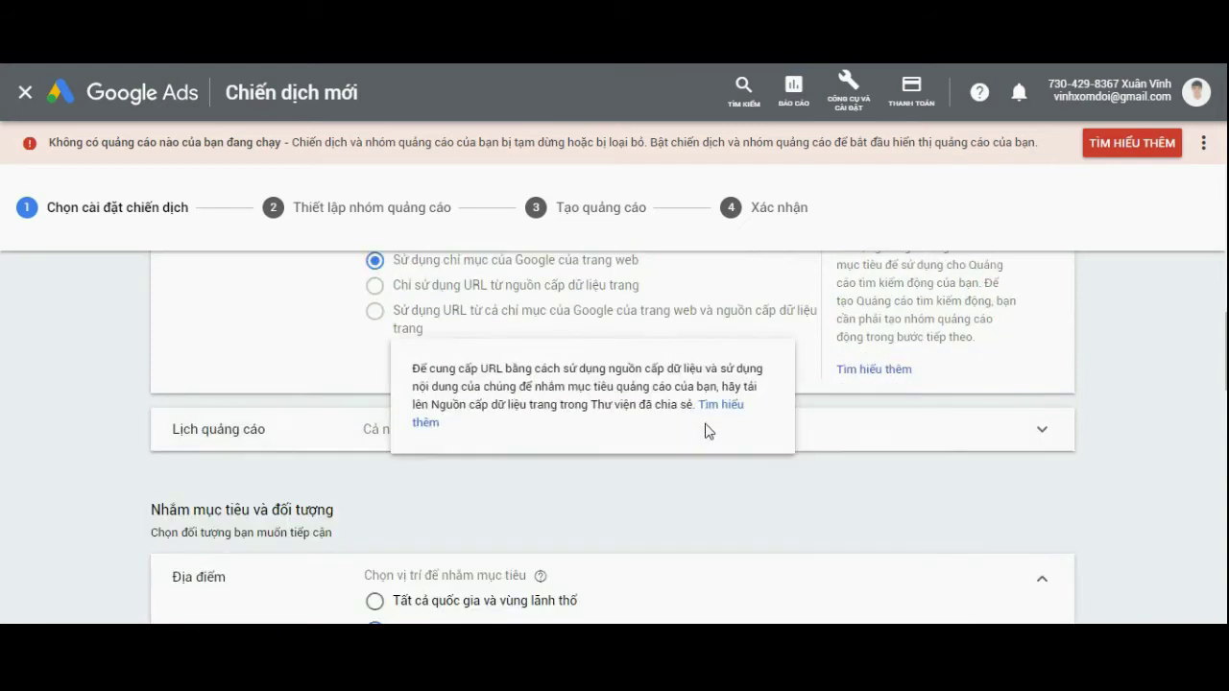
{"action": "left_click", "coordinate": [349, 449]}
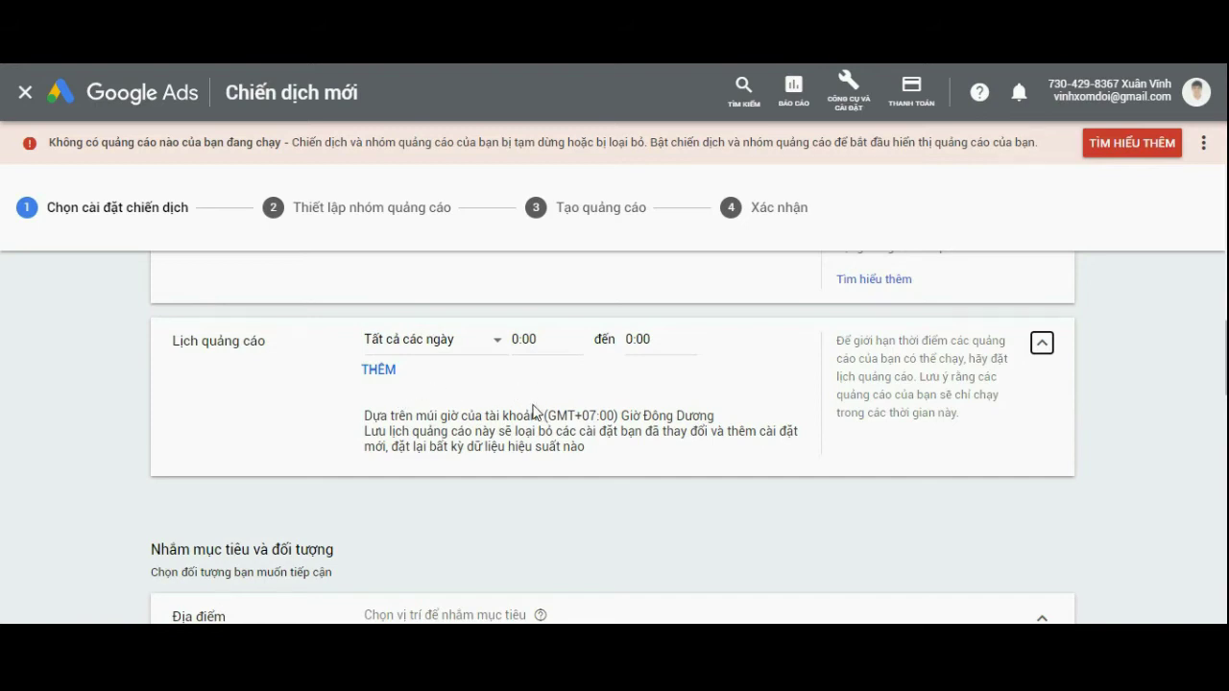
{"action": "scroll", "coordinate": [526, 406], "scroll_direction": "down", "scroll_amount": 2}
{"action": "scroll", "coordinate": [524, 404], "scroll_direction": "up", "scroll_amount": 3}
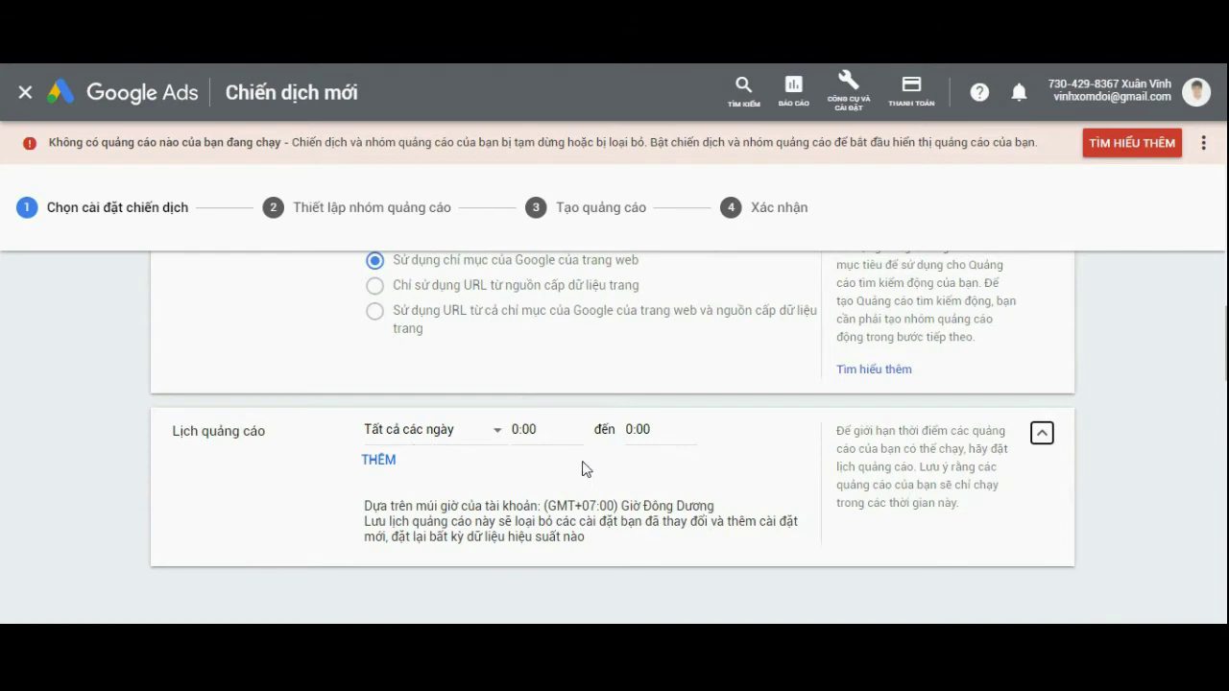
{"action": "scroll", "coordinate": [447, 470], "scroll_direction": "down", "scroll_amount": 2}
{"action": "scroll", "coordinate": [521, 433], "scroll_direction": "up", "scroll_amount": 1}
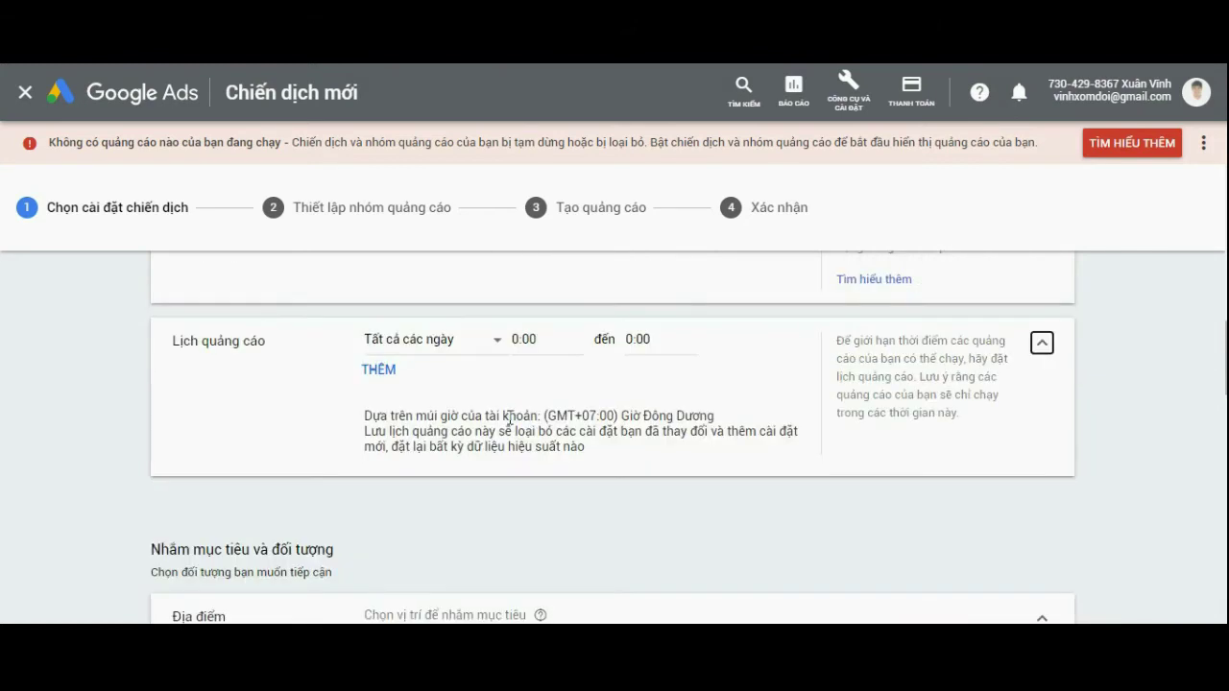
Step: Expand the location options (Tùy chọn vị trí) and look through the list of customer languages
{"action": "scroll", "coordinate": [514, 424], "scroll_direction": "down", "scroll_amount": 3}
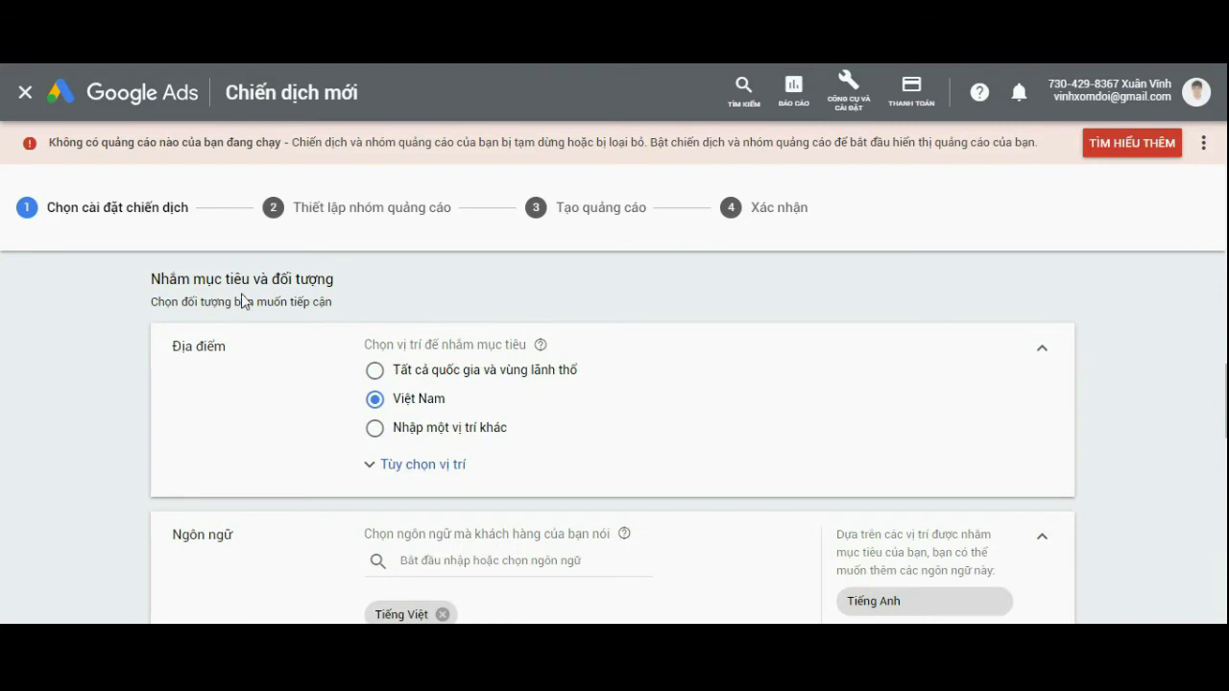
{"action": "left_click", "coordinate": [453, 466]}
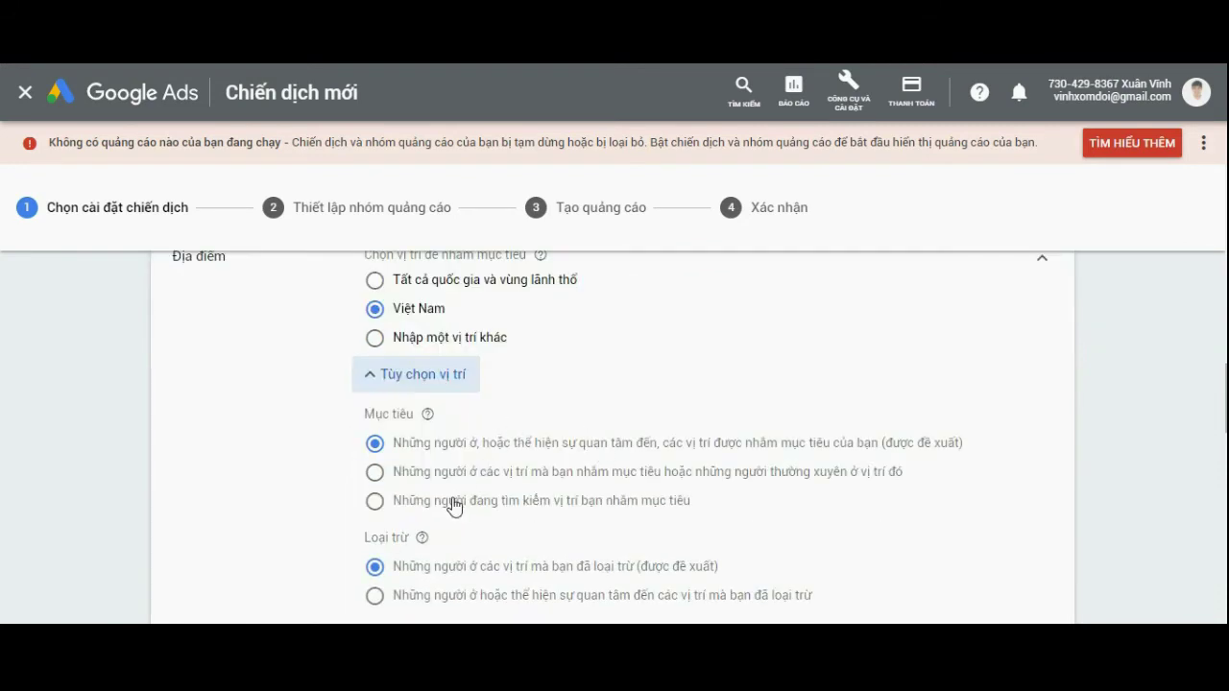
{"action": "scroll", "coordinate": [563, 436], "scroll_direction": "down", "scroll_amount": 2}
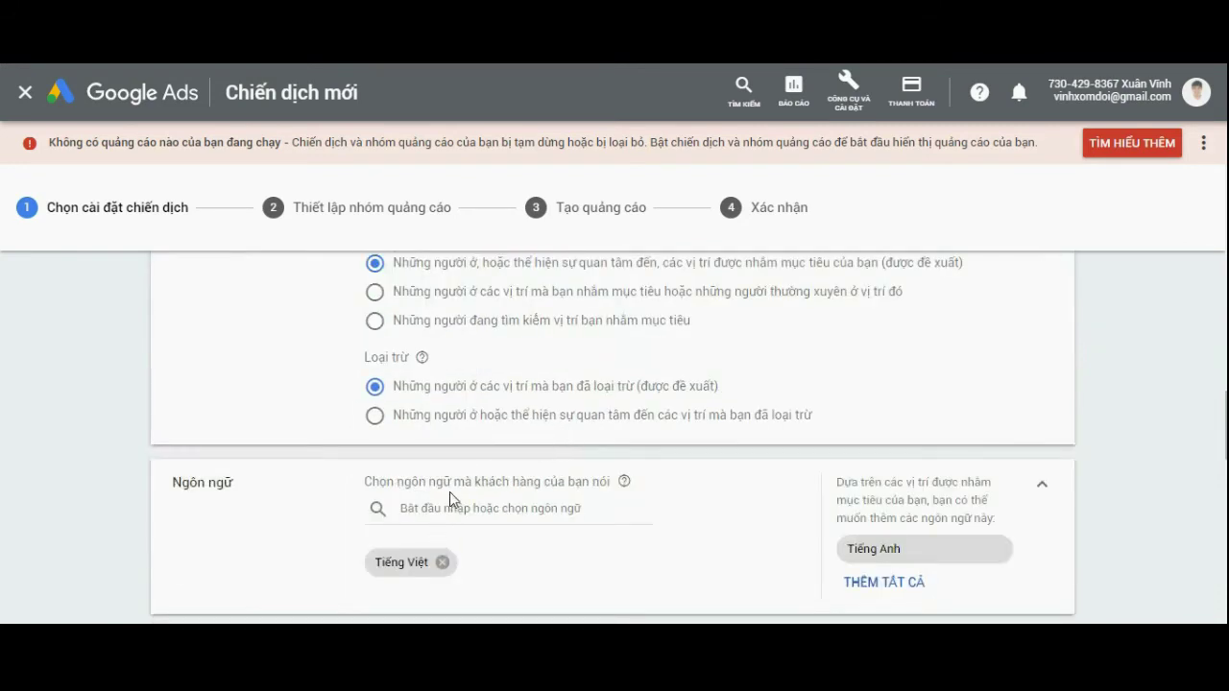
{"action": "left_click", "coordinate": [518, 508]}
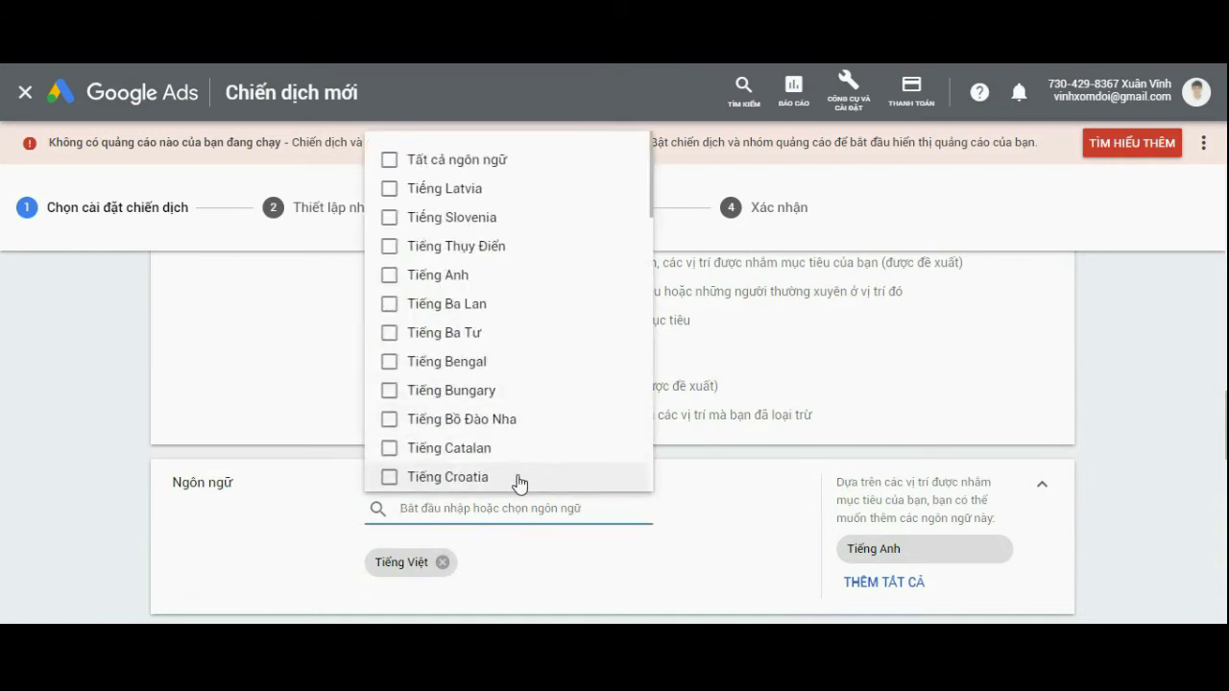
{"action": "left_click", "coordinate": [705, 493]}
Step: Switch location targeting to another location (Nhập một vị trí khác) and add the province Tiền Giang, Việt Nam
{"action": "scroll", "coordinate": [423, 423], "scroll_direction": "up", "scroll_amount": 2}
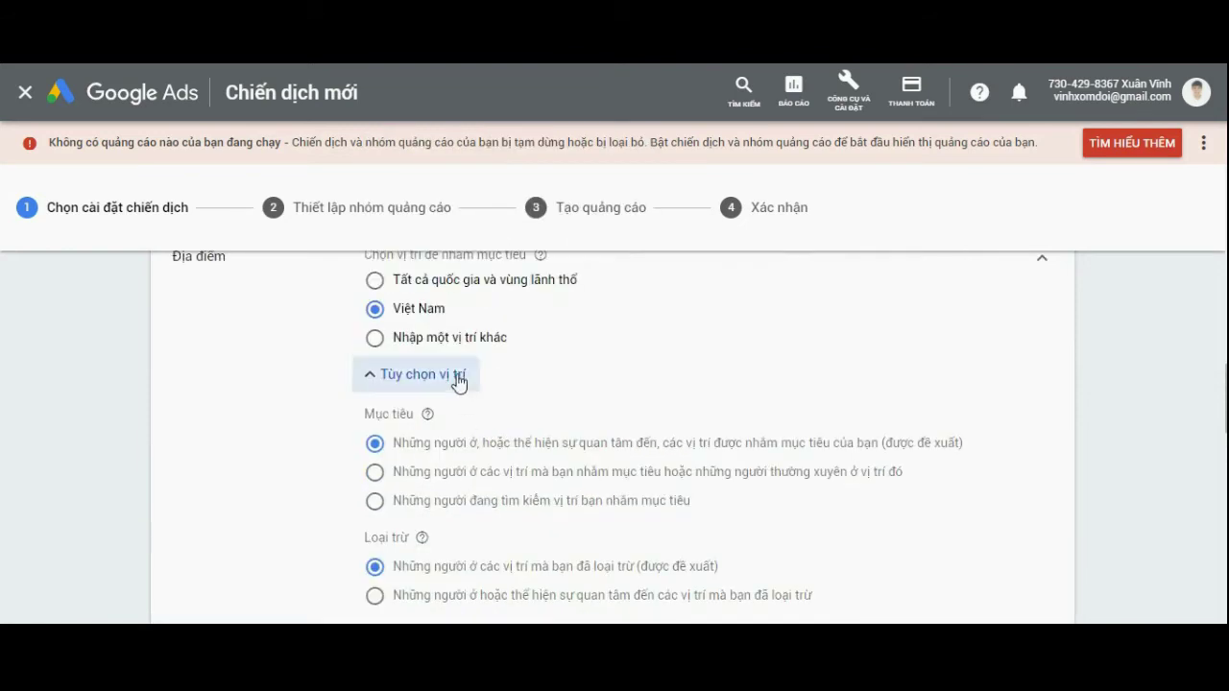
{"action": "scroll", "coordinate": [458, 381], "scroll_direction": "up", "scroll_amount": 1}
{"action": "left_click", "coordinate": [406, 440]}
{"action": "left_click", "coordinate": [500, 477]}
{"action": "type", "text": "tiền giang"}
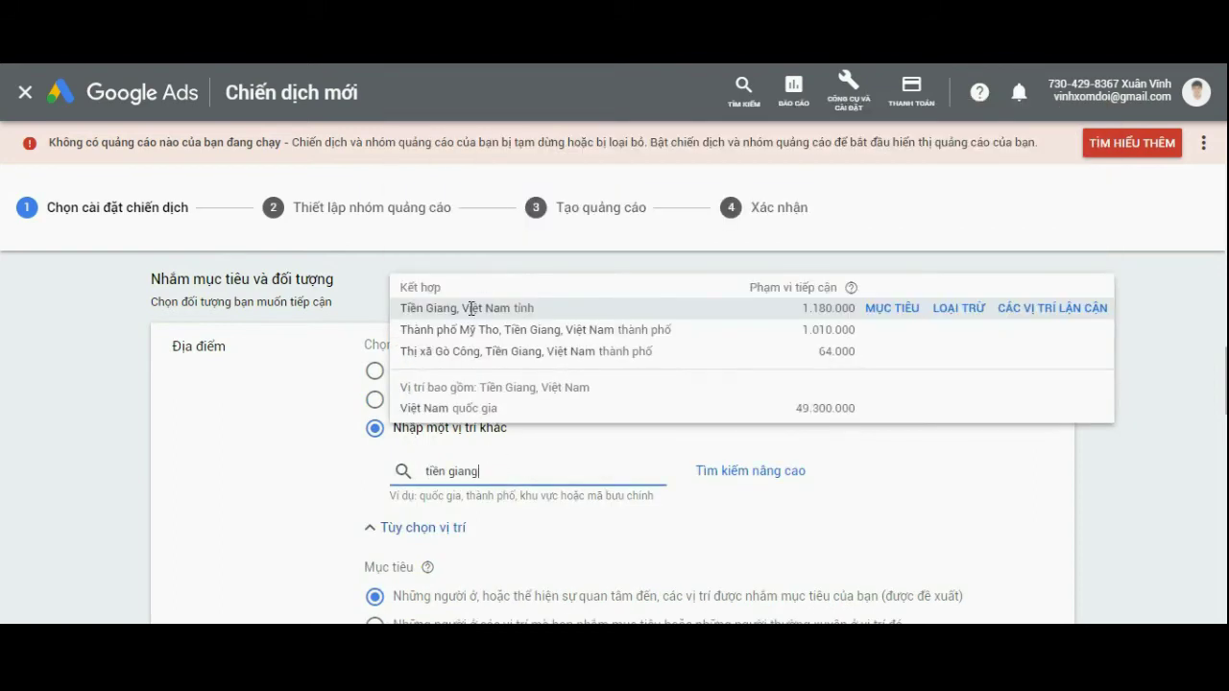
{"action": "left_click", "coordinate": [472, 309]}
Step: Add the province Bến Tre, Việt Nam to the campaign's targeted locations
{"action": "scroll", "coordinate": [659, 493], "scroll_direction": "down", "scroll_amount": 2}
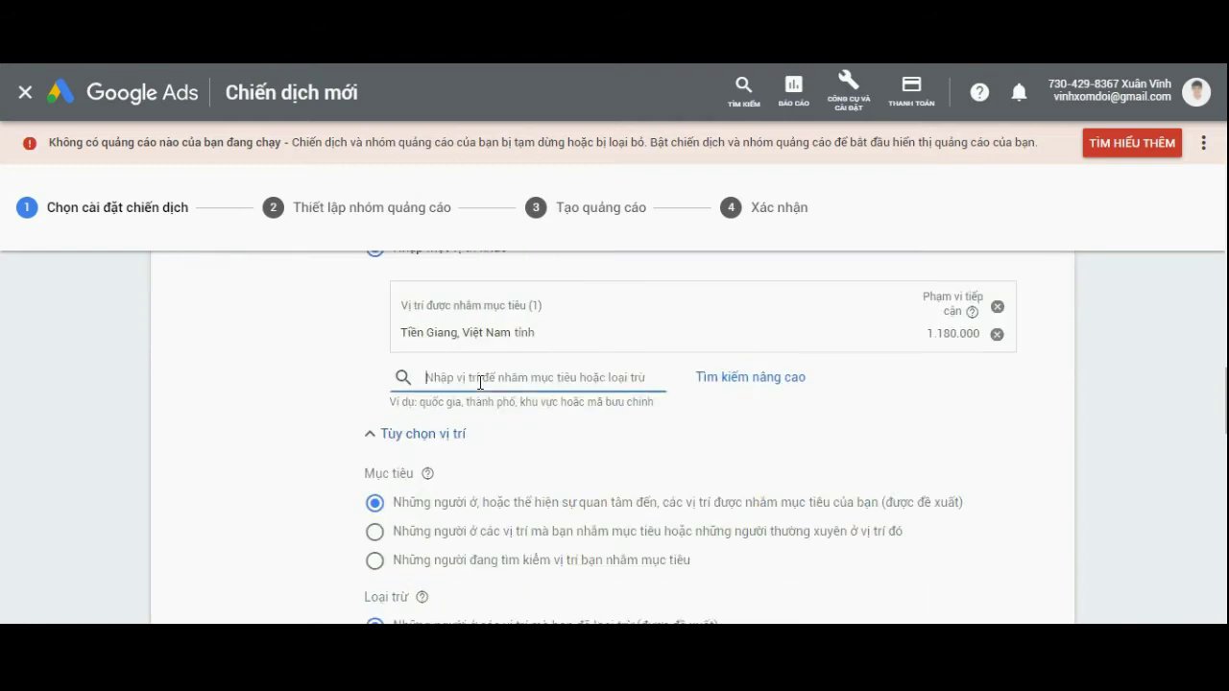
{"action": "type", "text": "bến tr"}
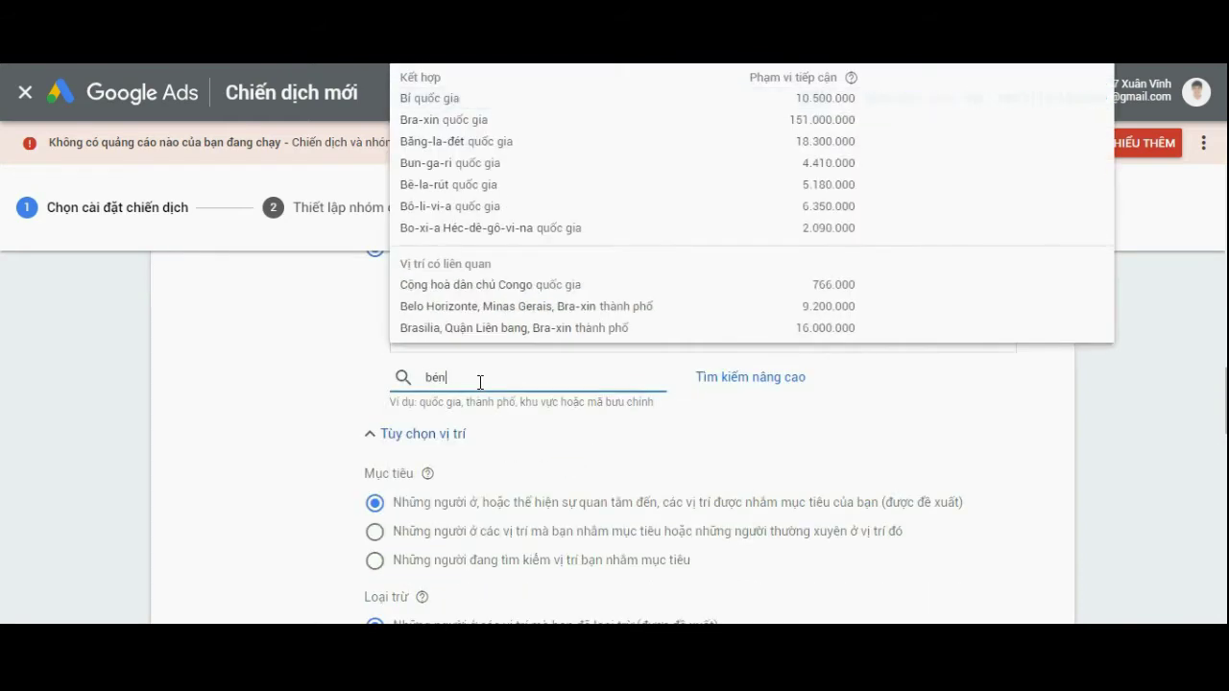
{"action": "key", "text": "BackSpace"}
{"action": "key", "text": "BackSpace"}
{"action": "key", "text": "BackSpace"}
{"action": "key", "text": "BackSpace"}
{"action": "key", "text": "BackSpace"}
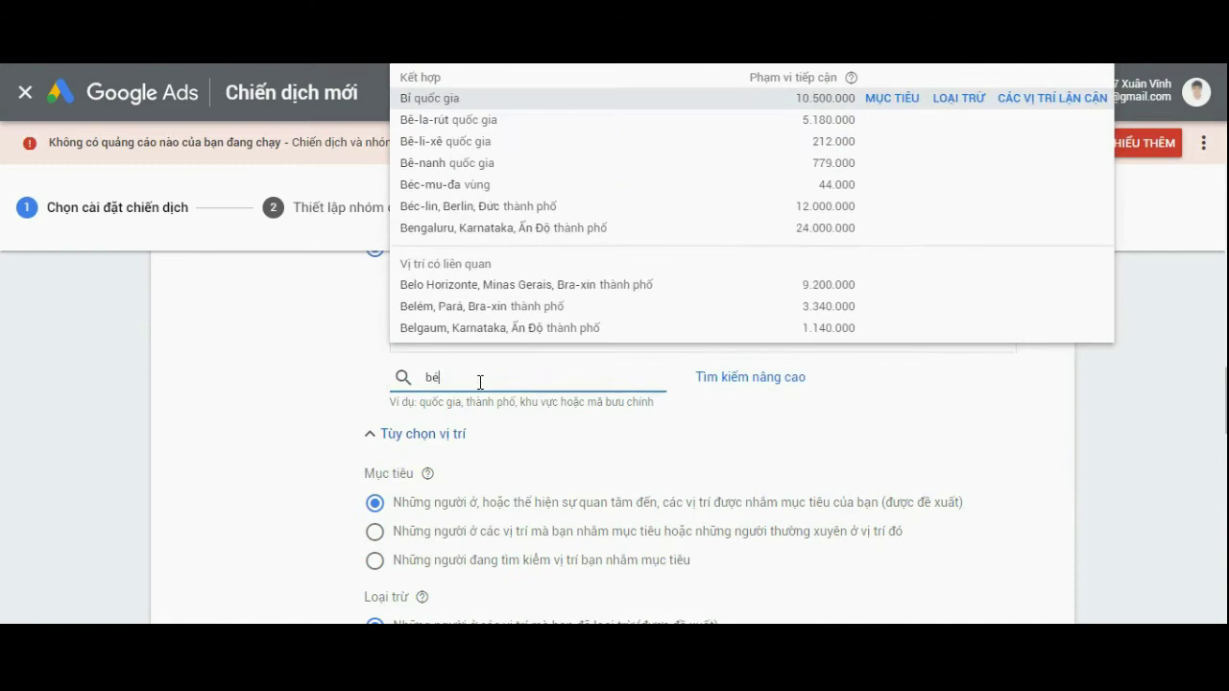
{"action": "type", "text": "en tre"}
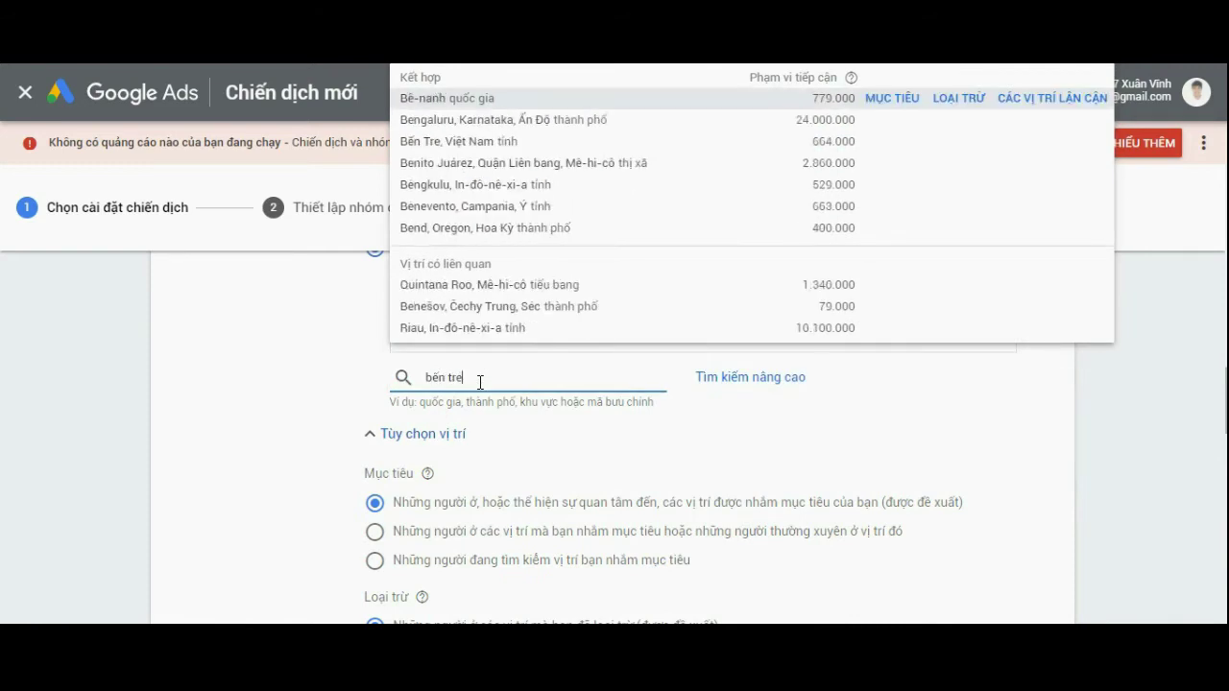
{"action": "left_click", "coordinate": [451, 428]}
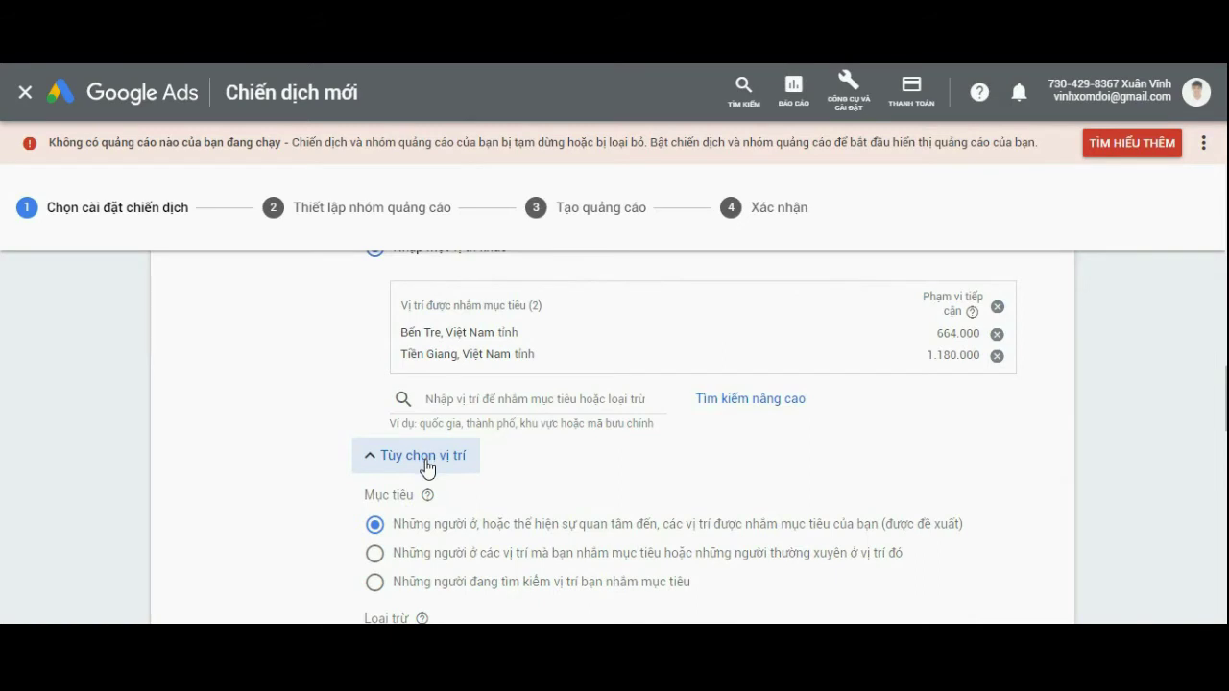
Step: Set the location targeting option (Mục tiêu) to people in or regularly in the targeted locations
{"action": "scroll", "coordinate": [442, 466], "scroll_direction": "down", "scroll_amount": 1}
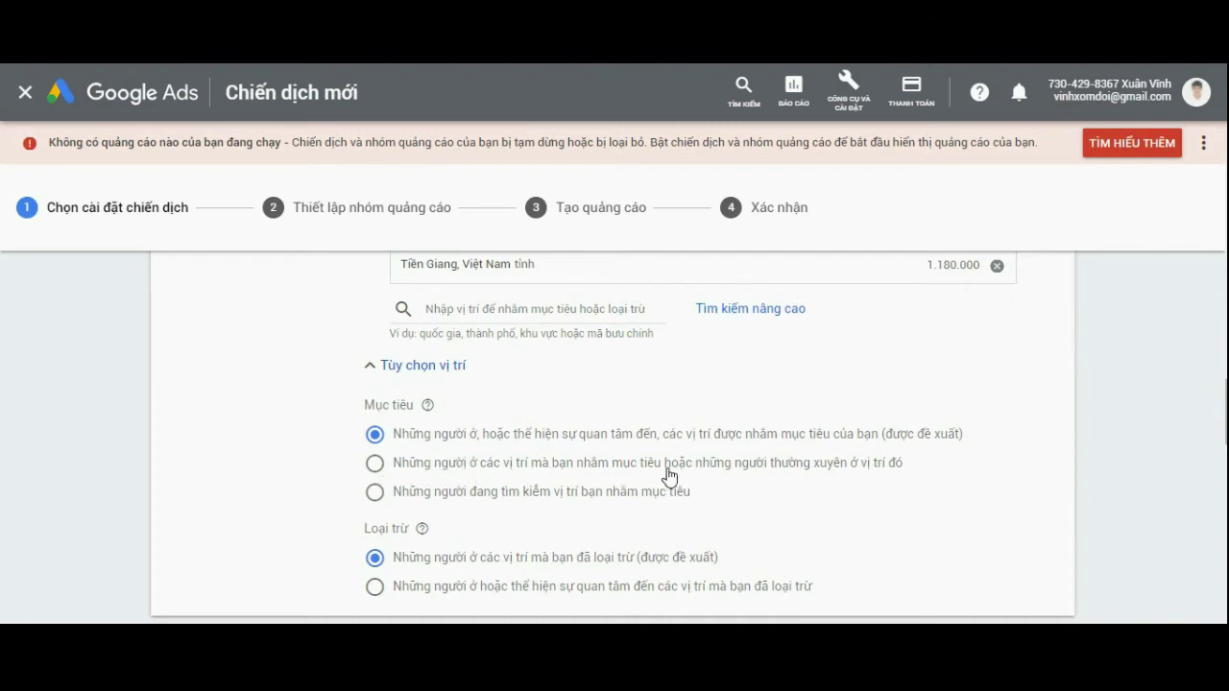
{"action": "left_click", "coordinate": [567, 474]}
{"action": "scroll", "coordinate": [602, 470], "scroll_direction": "down", "scroll_amount": 2}
{"action": "scroll", "coordinate": [540, 330], "scroll_direction": "up", "scroll_amount": 1}
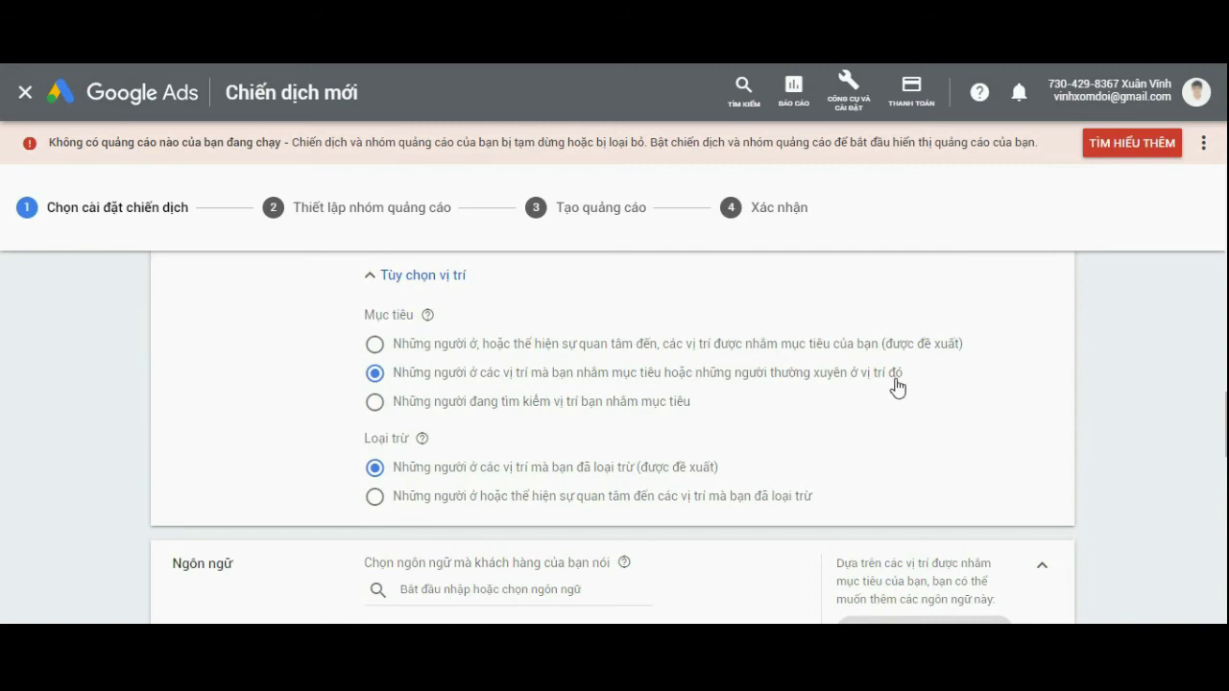
Step: Add the suggested language Tiếng Anh to the campaign's languages
{"action": "scroll", "coordinate": [641, 394], "scroll_direction": "down", "scroll_amount": 2}
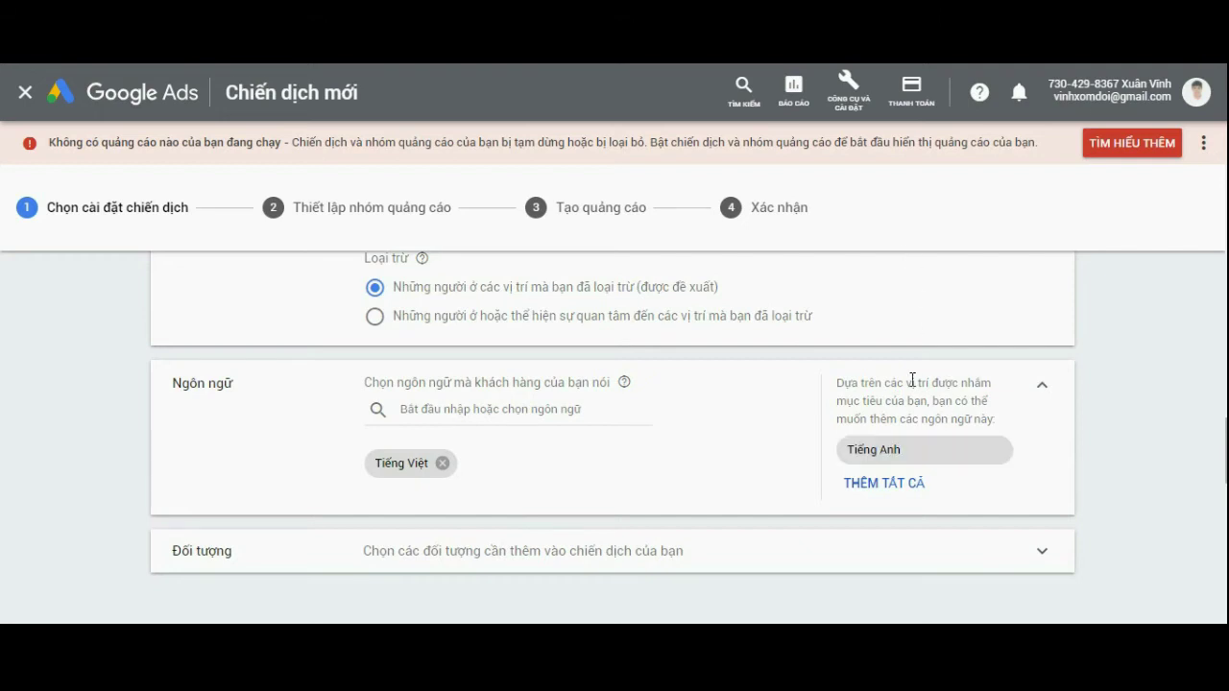
{"action": "left_click", "coordinate": [863, 489]}
{"action": "scroll", "coordinate": [600, 477], "scroll_direction": "down", "scroll_amount": 2}
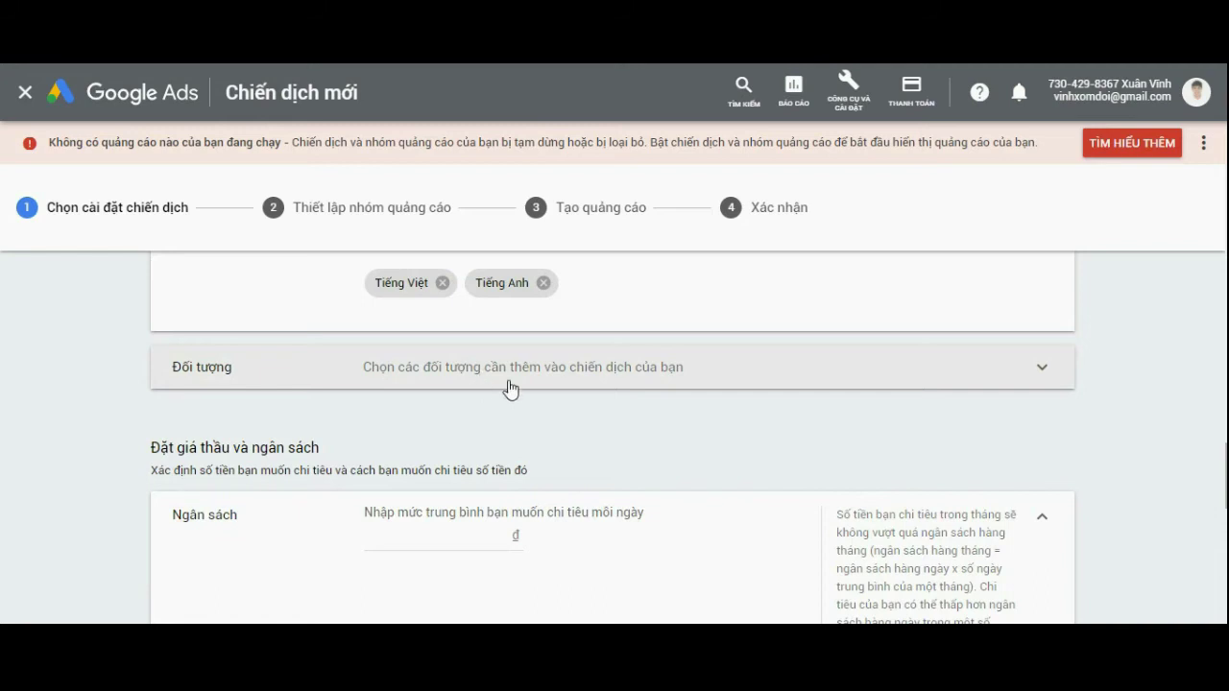
Step: Enter the campaign's average daily budget (Ngân sách) in đồng
{"action": "scroll", "coordinate": [507, 389], "scroll_direction": "down", "scroll_amount": 2}
{"action": "left_click", "coordinate": [427, 361]}
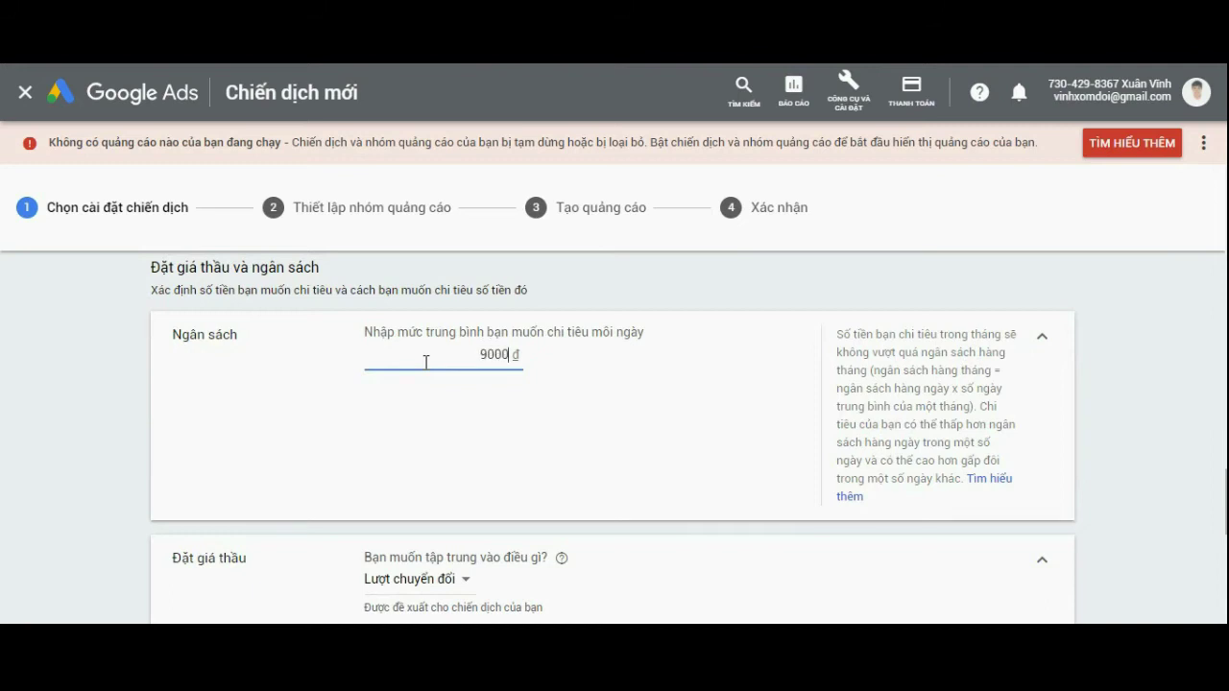
{"action": "double_click", "coordinate": [503, 354]}
{"action": "left_click", "coordinate": [625, 378]}
{"action": "scroll", "coordinate": [630, 423], "scroll_direction": "down", "scroll_amount": 1}
{"action": "scroll", "coordinate": [630, 425], "scroll_direction": "down", "scroll_amount": 1}
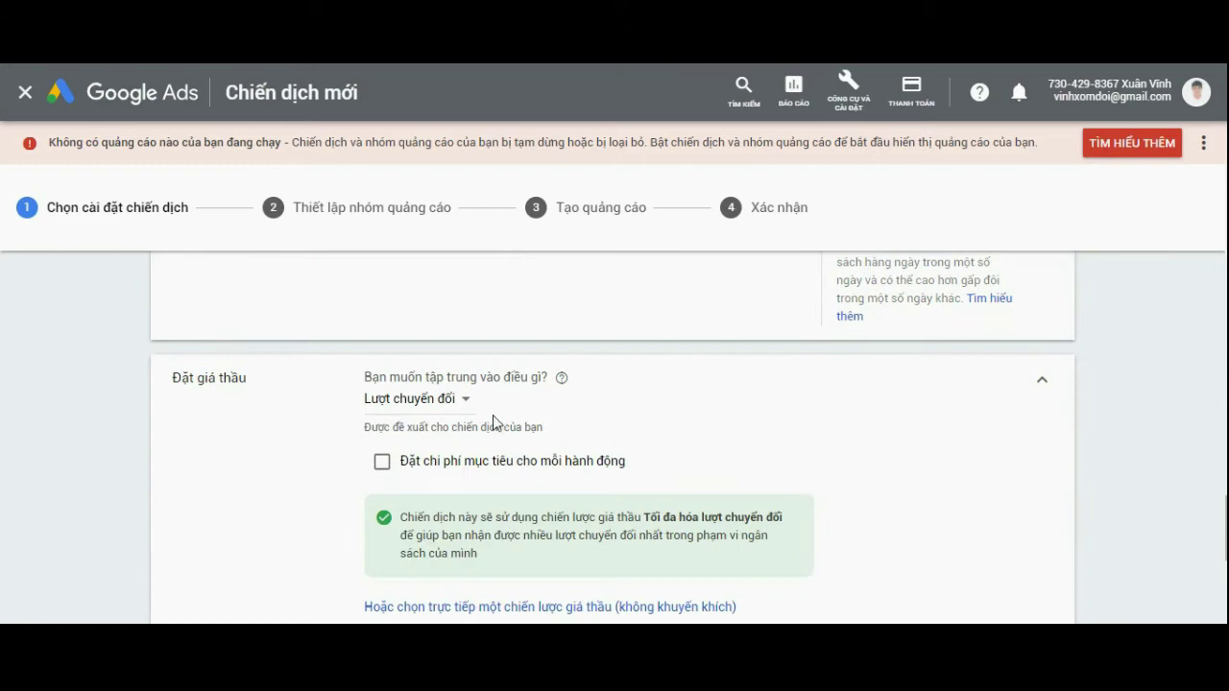
Step: Try the bidding focus Tỷ lệ hiển thị and then Lượt nhấp for the campaign
{"action": "scroll", "coordinate": [548, 414], "scroll_direction": "down", "scroll_amount": 1}
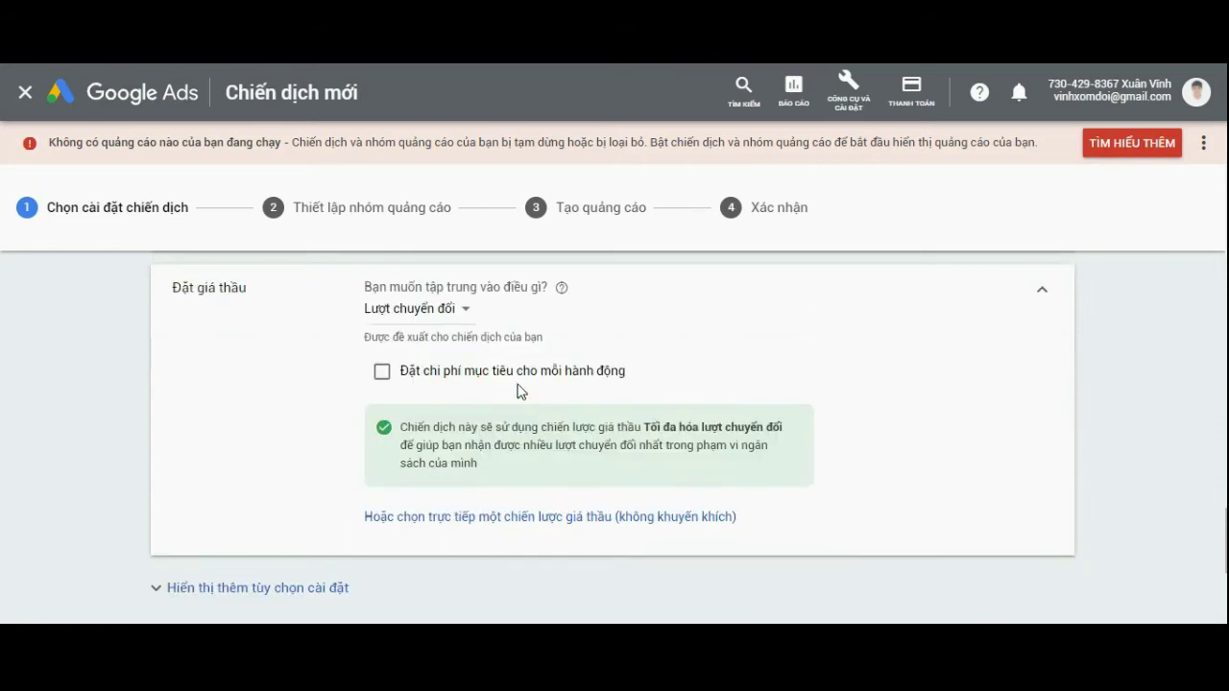
{"action": "left_click", "coordinate": [440, 313]}
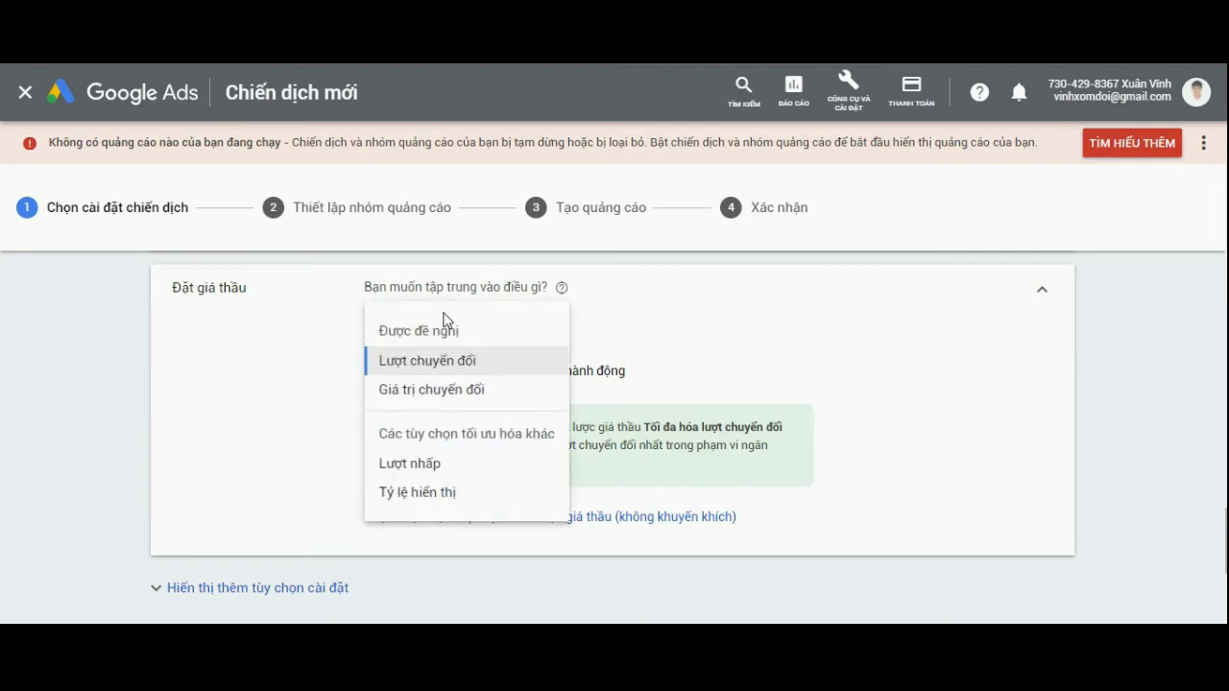
{"action": "left_click", "coordinate": [437, 495]}
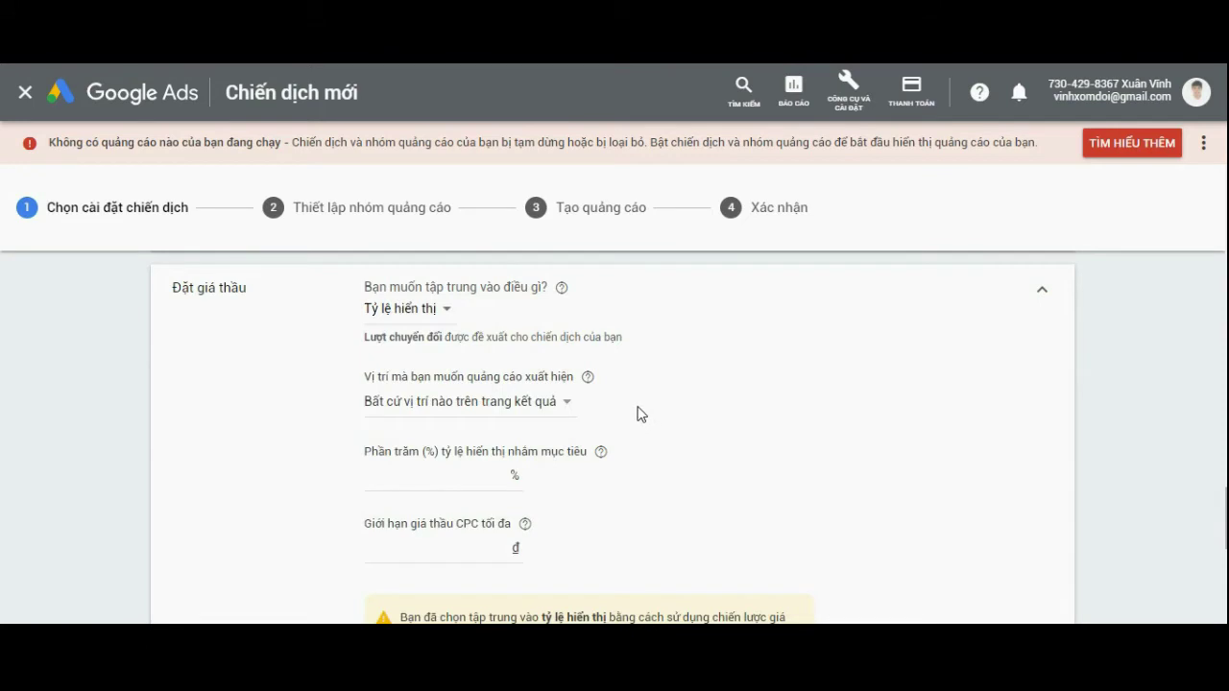
{"action": "left_click", "coordinate": [401, 309]}
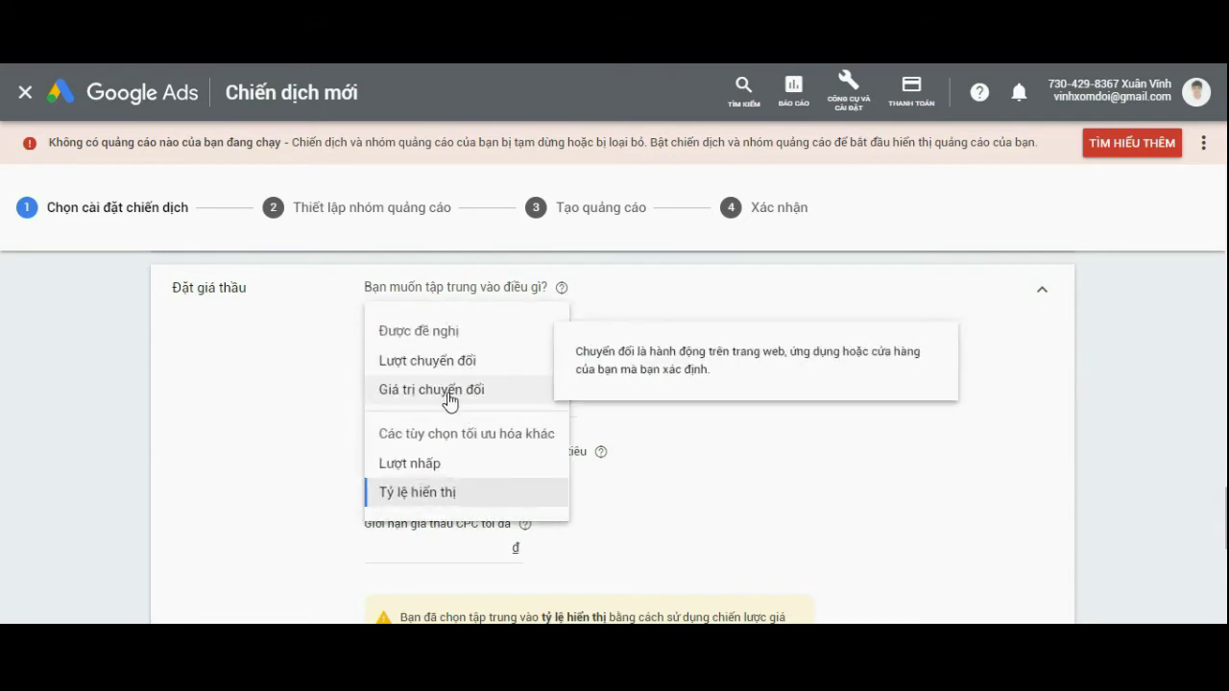
{"action": "left_click", "coordinate": [437, 464]}
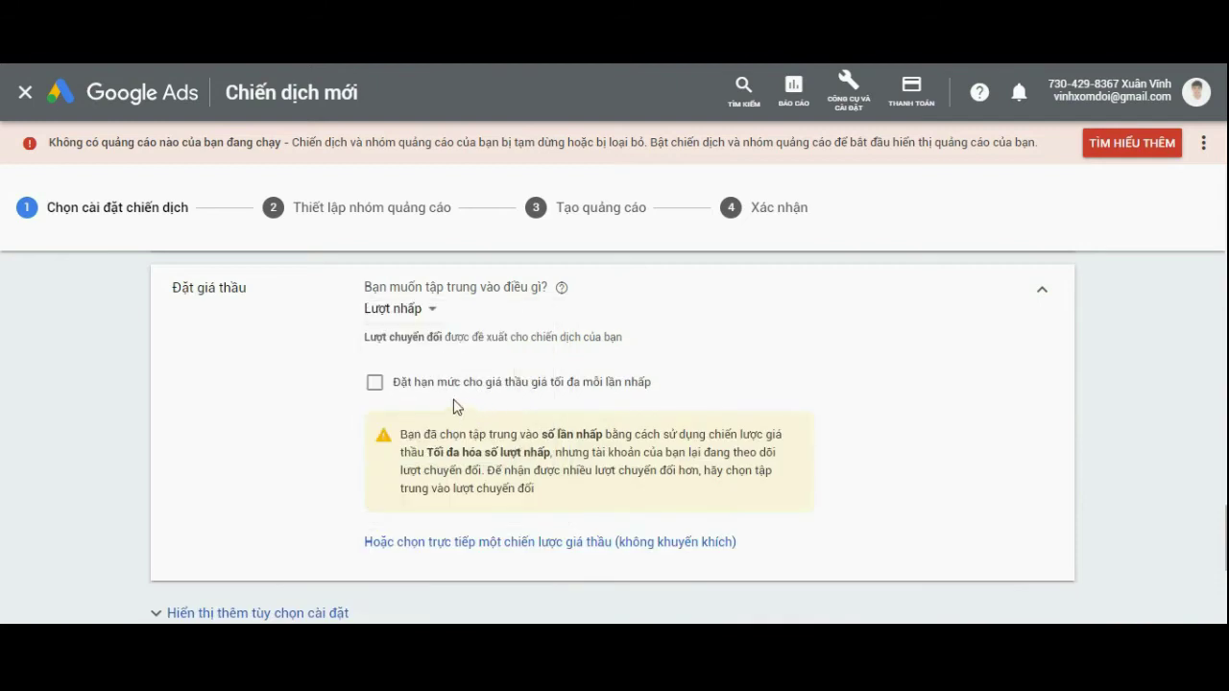
Step: Choose the bid strategy directly as manual CPC (CPC thủ công) and expand the additional campaign settings
{"action": "left_click", "coordinate": [509, 544]}
{"action": "left_click", "coordinate": [494, 355]}
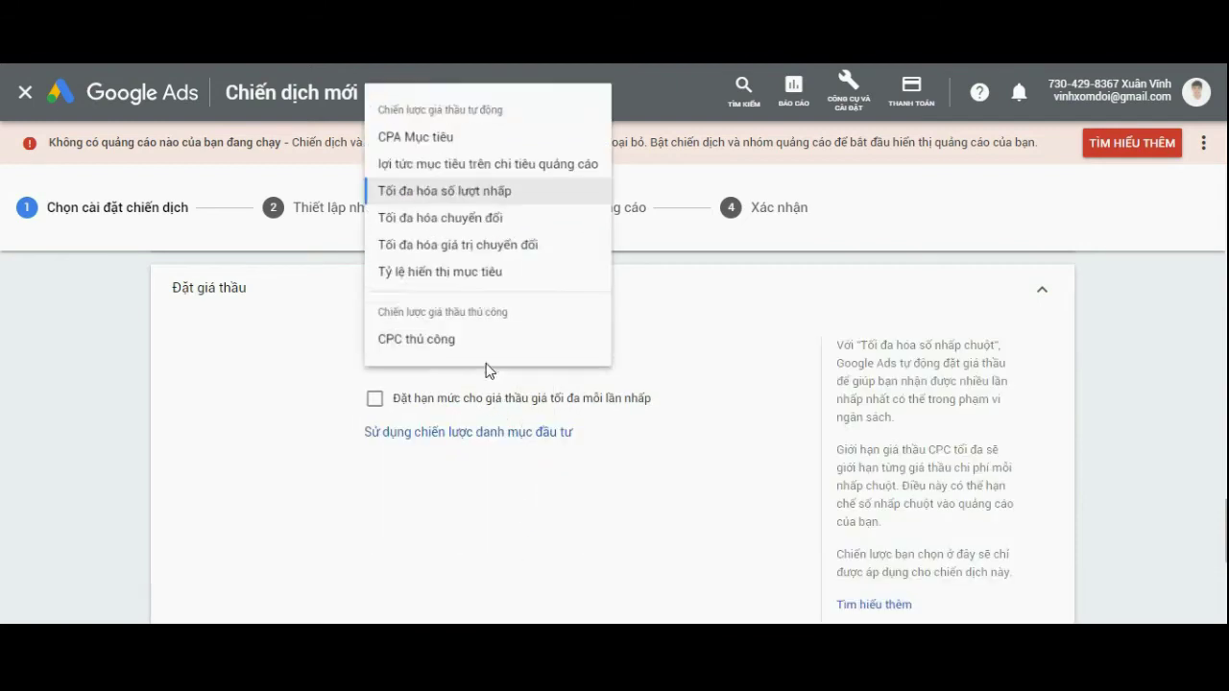
{"action": "left_click", "coordinate": [414, 345]}
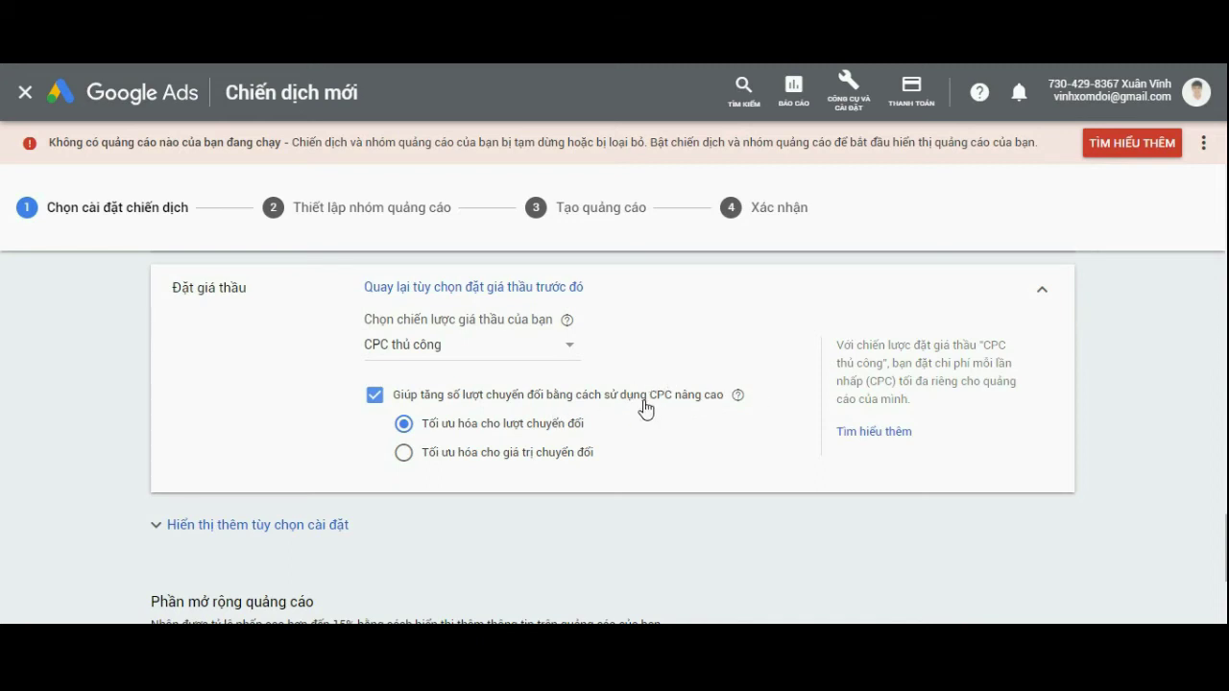
{"action": "scroll", "coordinate": [653, 409], "scroll_direction": "down", "scroll_amount": 1}
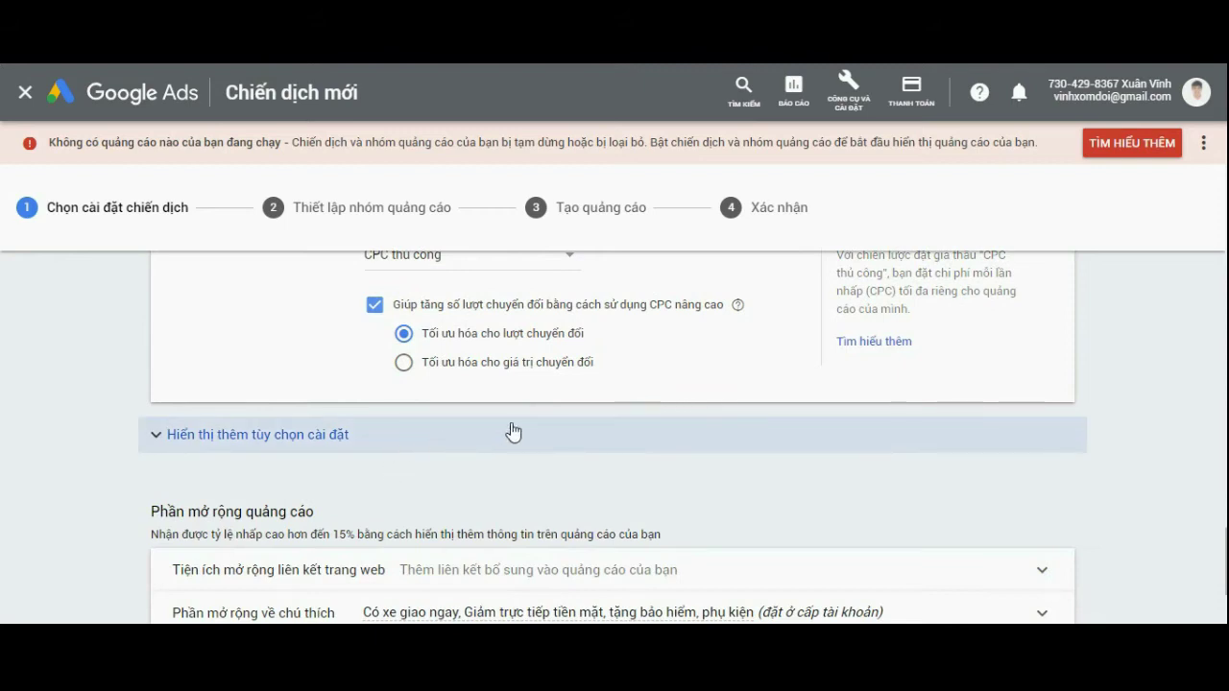
{"action": "left_click", "coordinate": [330, 447]}
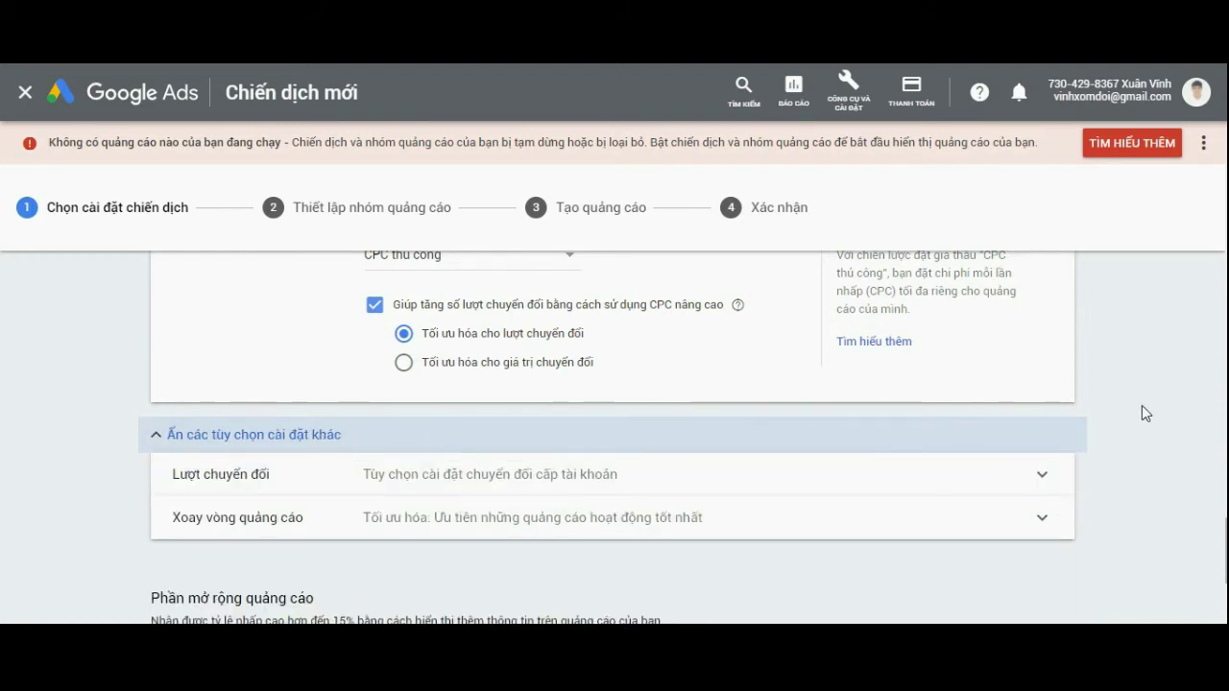
Step: Expand the sitelink extensions (Tiện ích mở rộng liên kết trang web) and start creating new sitelinks
{"action": "scroll", "coordinate": [1152, 416], "scroll_direction": "down", "scroll_amount": 3}
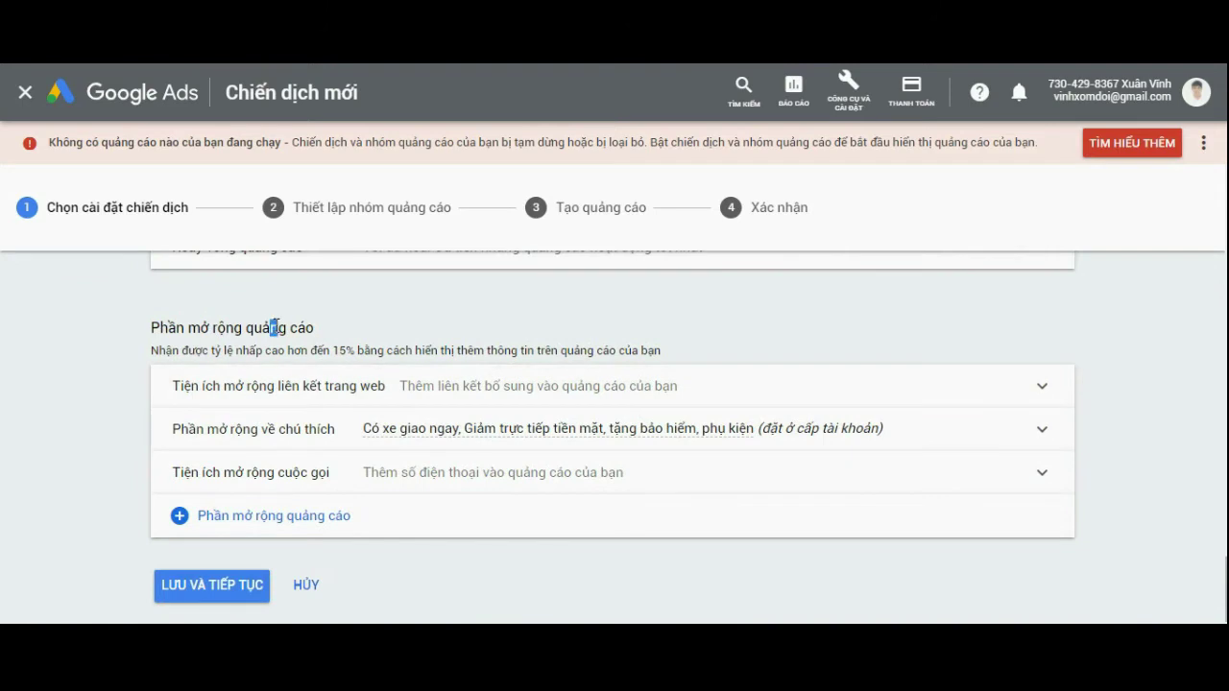
{"action": "left_click", "coordinate": [400, 386]}
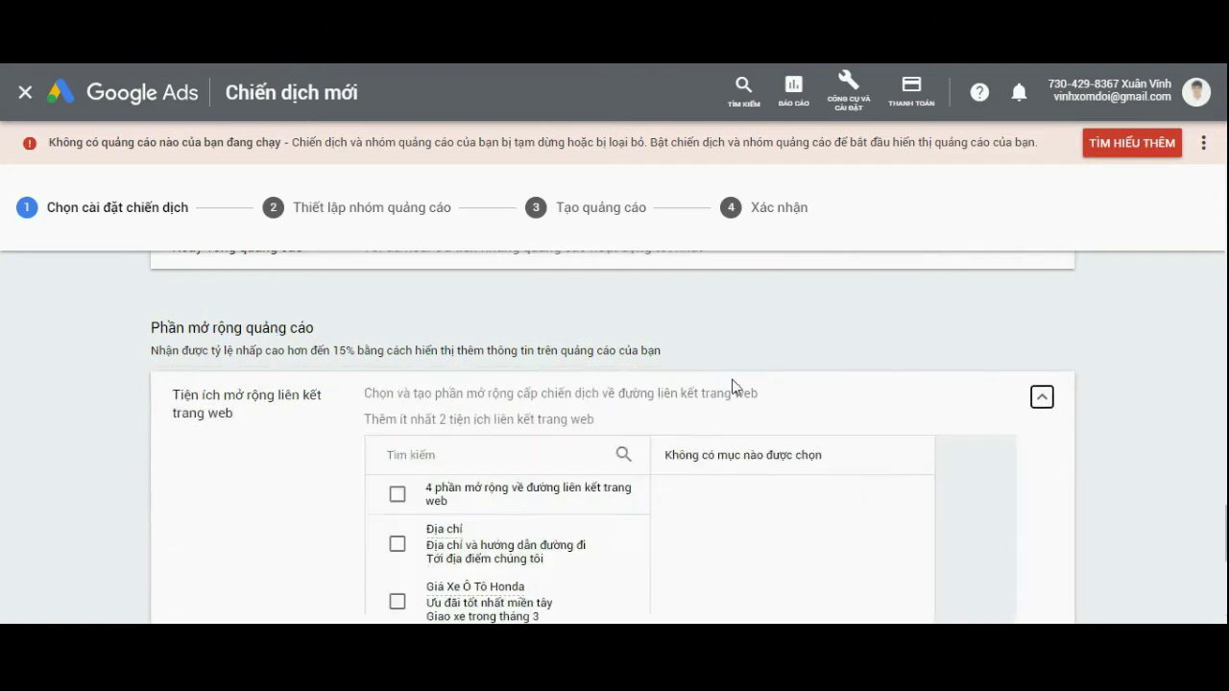
{"action": "scroll", "coordinate": [796, 362], "scroll_direction": "down", "scroll_amount": 2}
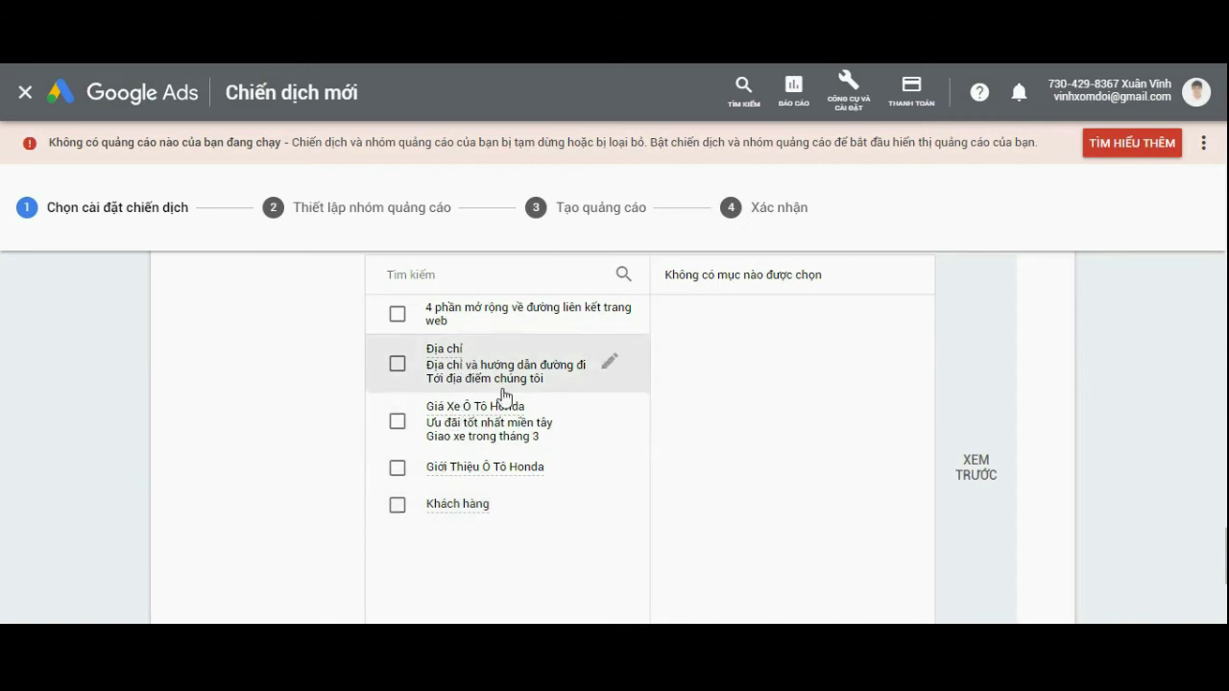
{"action": "scroll", "coordinate": [598, 406], "scroll_direction": "down", "scroll_amount": 2}
{"action": "left_click", "coordinate": [560, 471]}
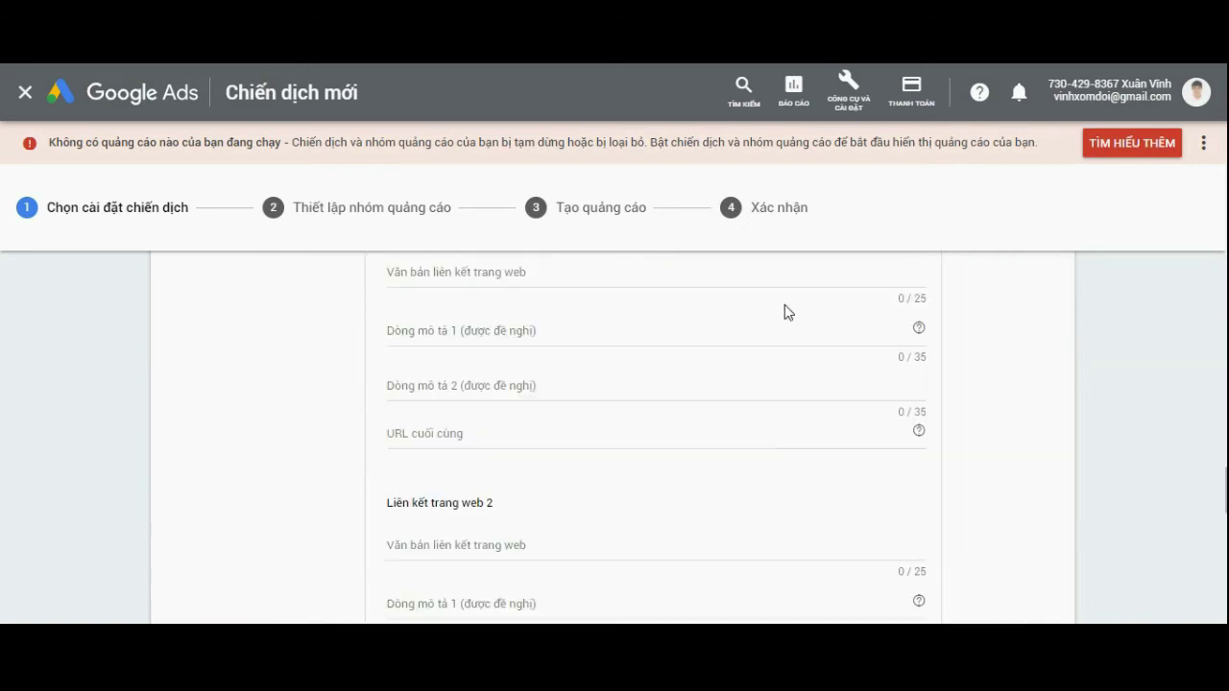
{"action": "scroll", "coordinate": [730, 340], "scroll_direction": "up", "scroll_amount": 1}
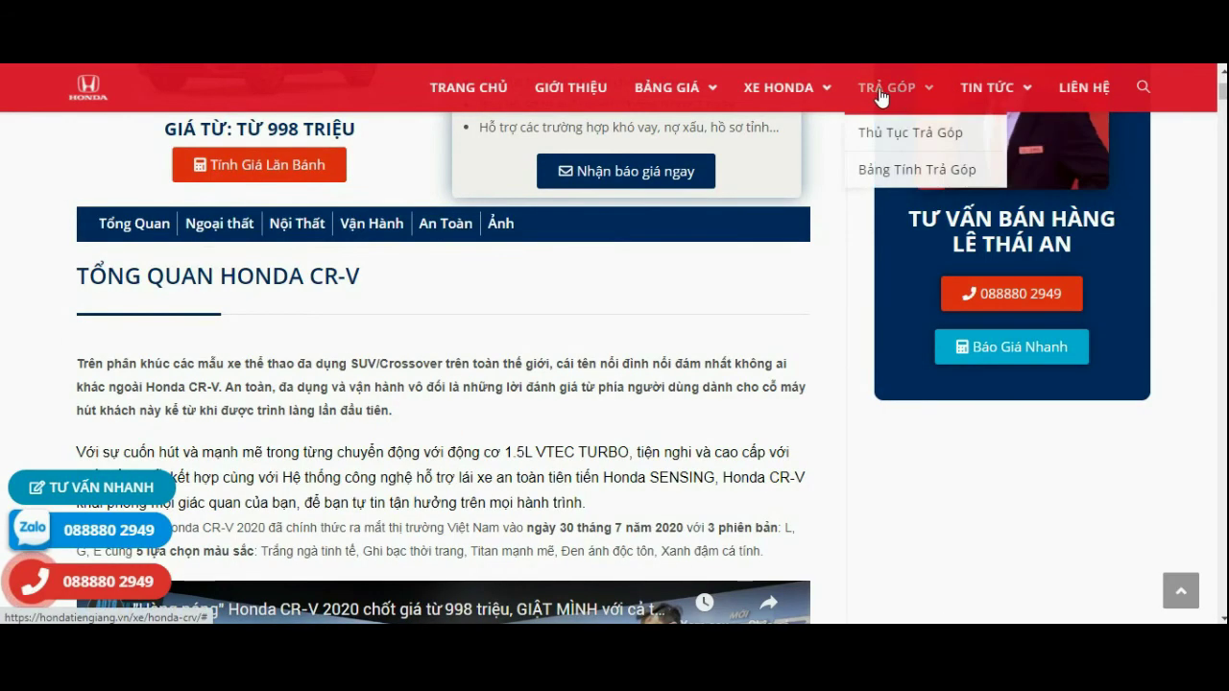
{"action": "right_click", "coordinate": [879, 90]}
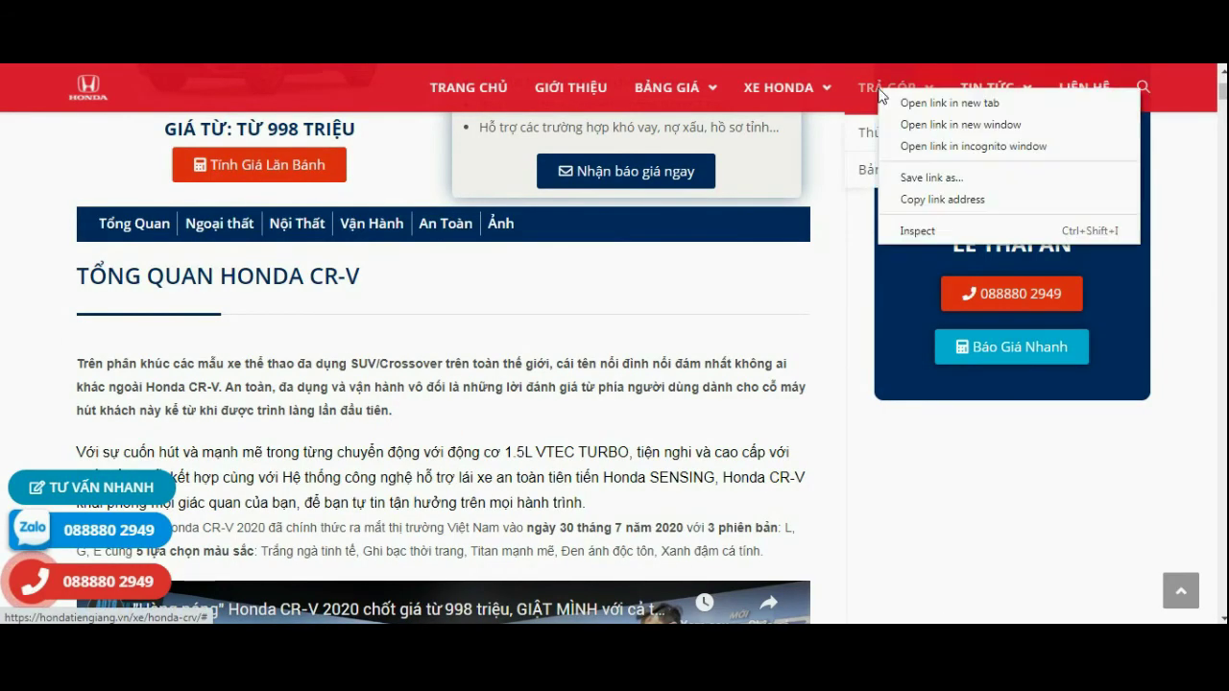
{"action": "right_click", "coordinate": [878, 132]}
{"action": "left_click", "coordinate": [941, 241]}
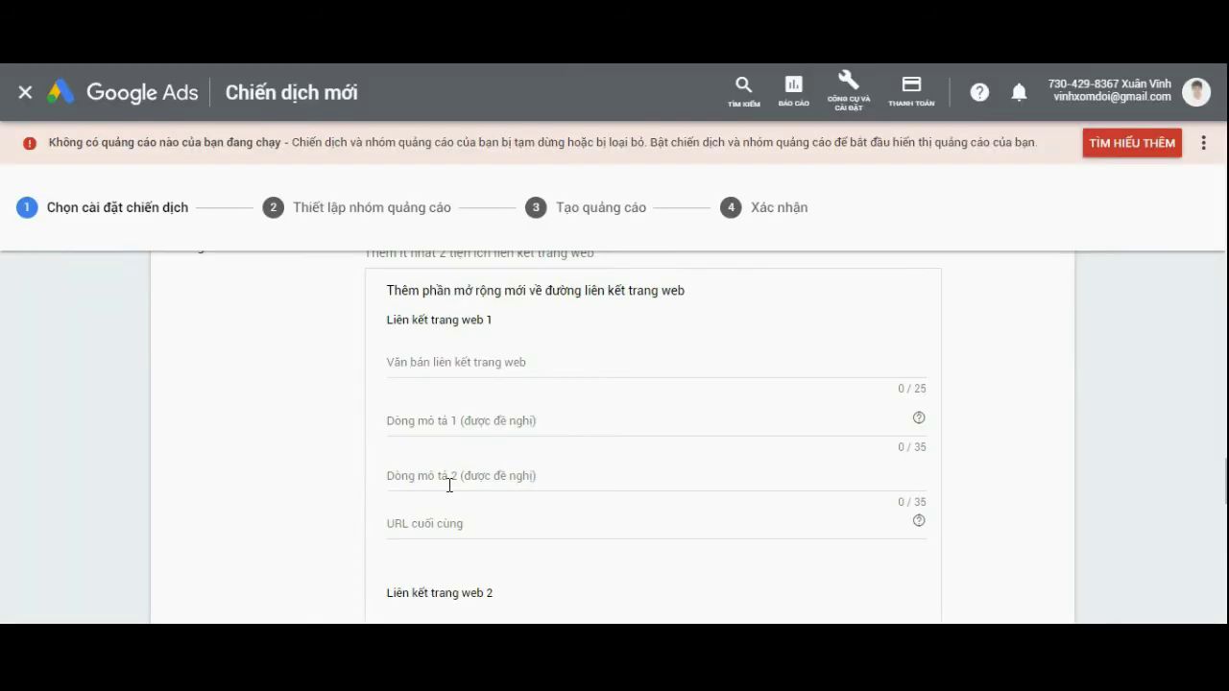
{"action": "left_click", "coordinate": [447, 519]}
{"action": "key", "text": "ctrl+v"}
{"action": "left_click", "coordinate": [450, 363]}
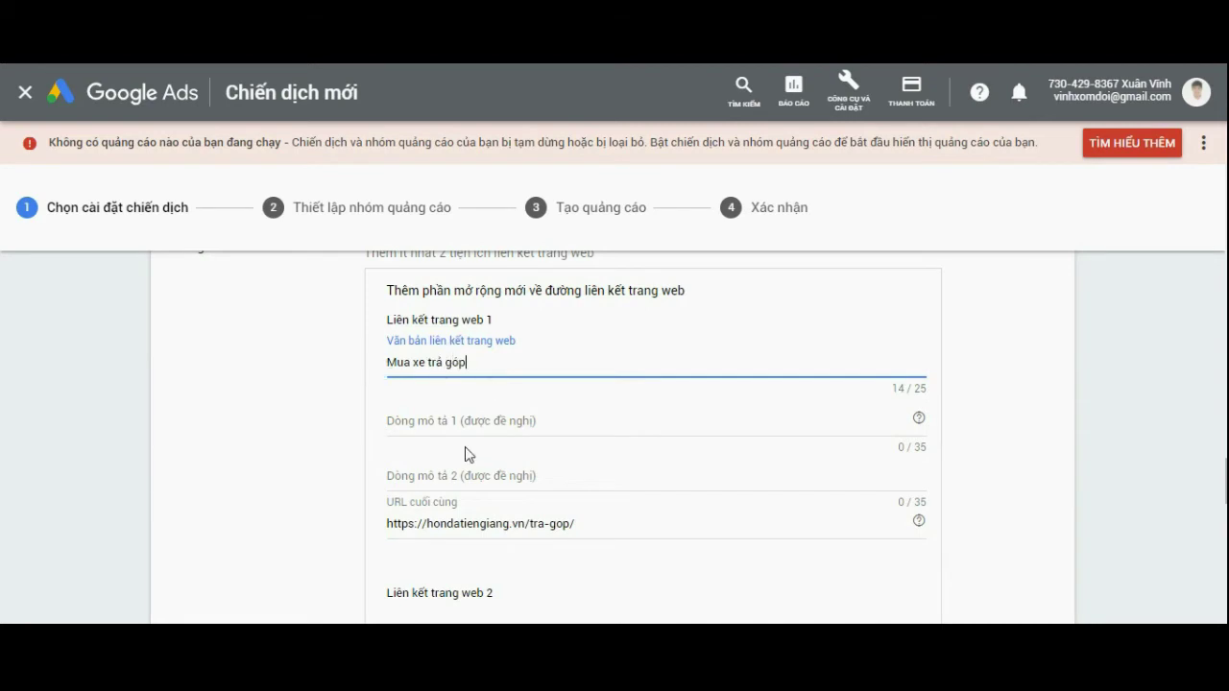
{"action": "scroll", "coordinate": [471, 416], "scroll_direction": "down", "scroll_amount": 3}
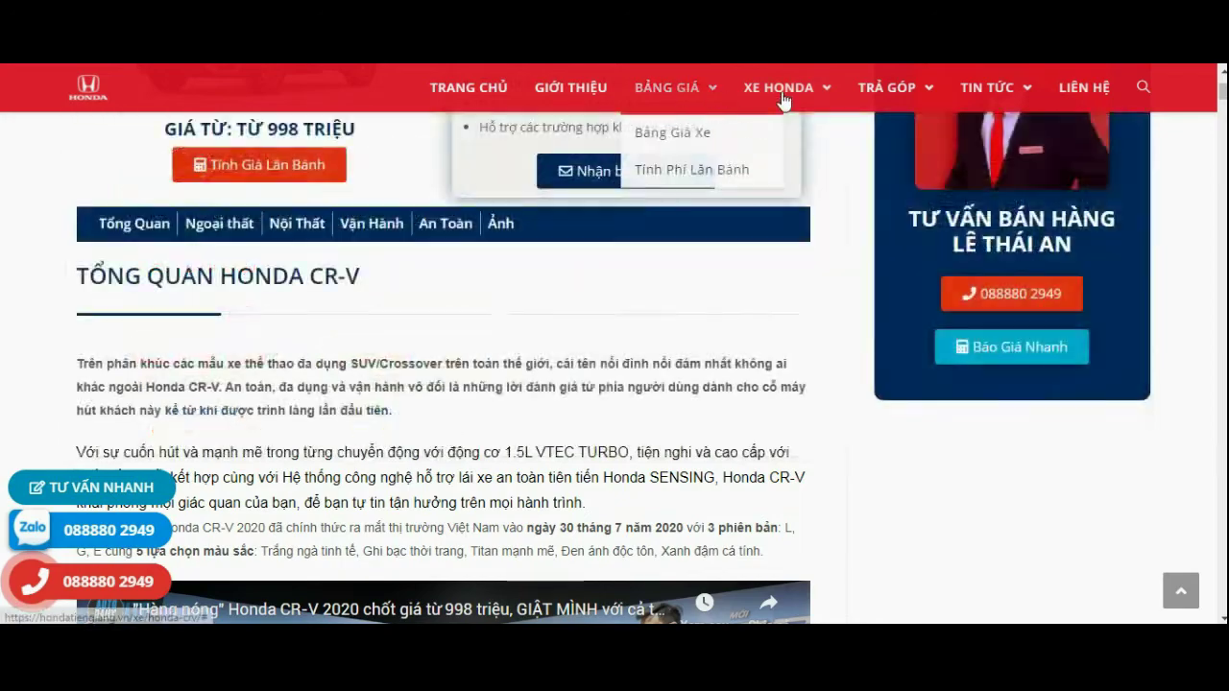
{"action": "mouse_move", "coordinate": [939, 101]}
{"action": "right_click", "coordinate": [895, 170]}
{"action": "left_click", "coordinate": [950, 280]}
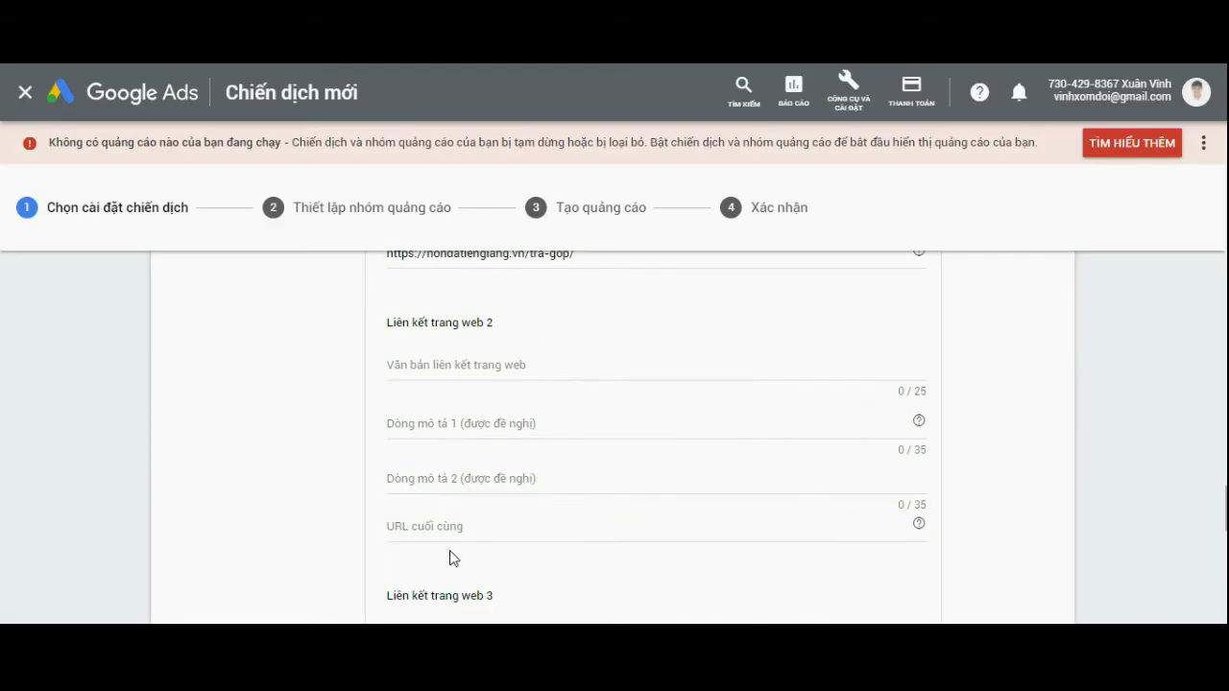
{"action": "left_click", "coordinate": [448, 528]}
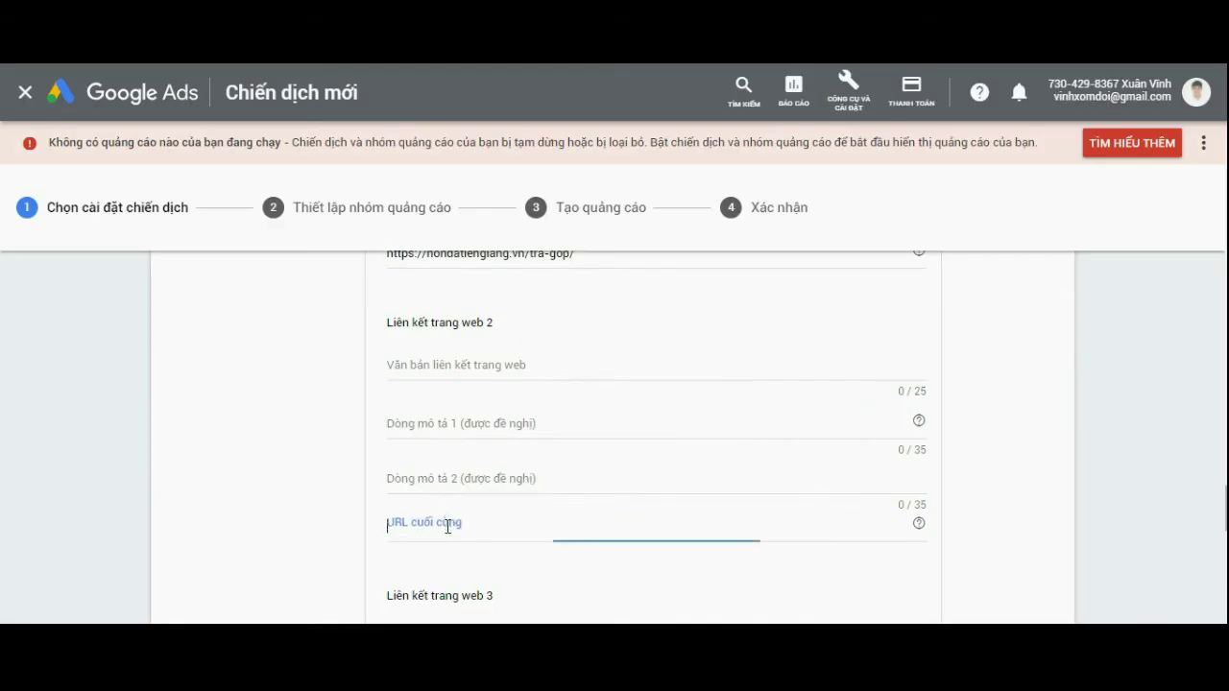
{"action": "key", "text": "ctrl+v"}
Step: Enter Bảng Tính Lãi Suất as the link text of sitelink 2
{"action": "left_click", "coordinate": [438, 365]}
{"action": "type", "text": "bangs"}
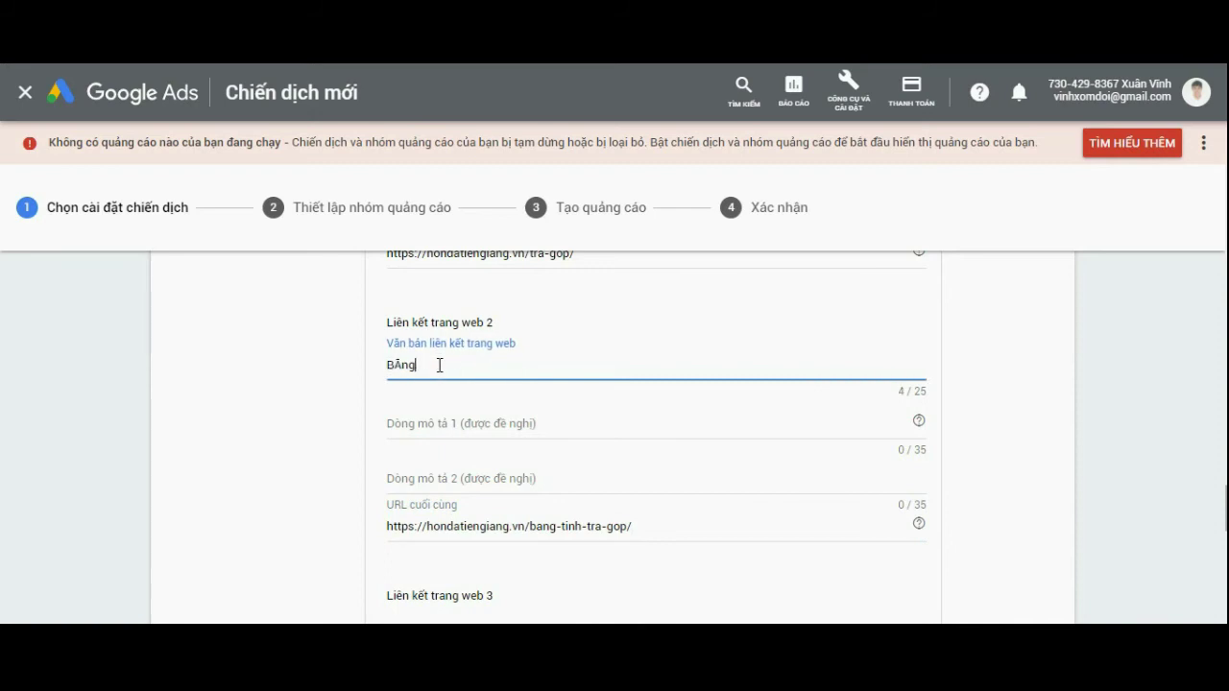
{"action": "key", "text": "BackSpace"}
{"action": "type", "text": "ang"}
{"action": "scroll", "coordinate": [441, 407], "scroll_direction": "down", "scroll_amount": 1}
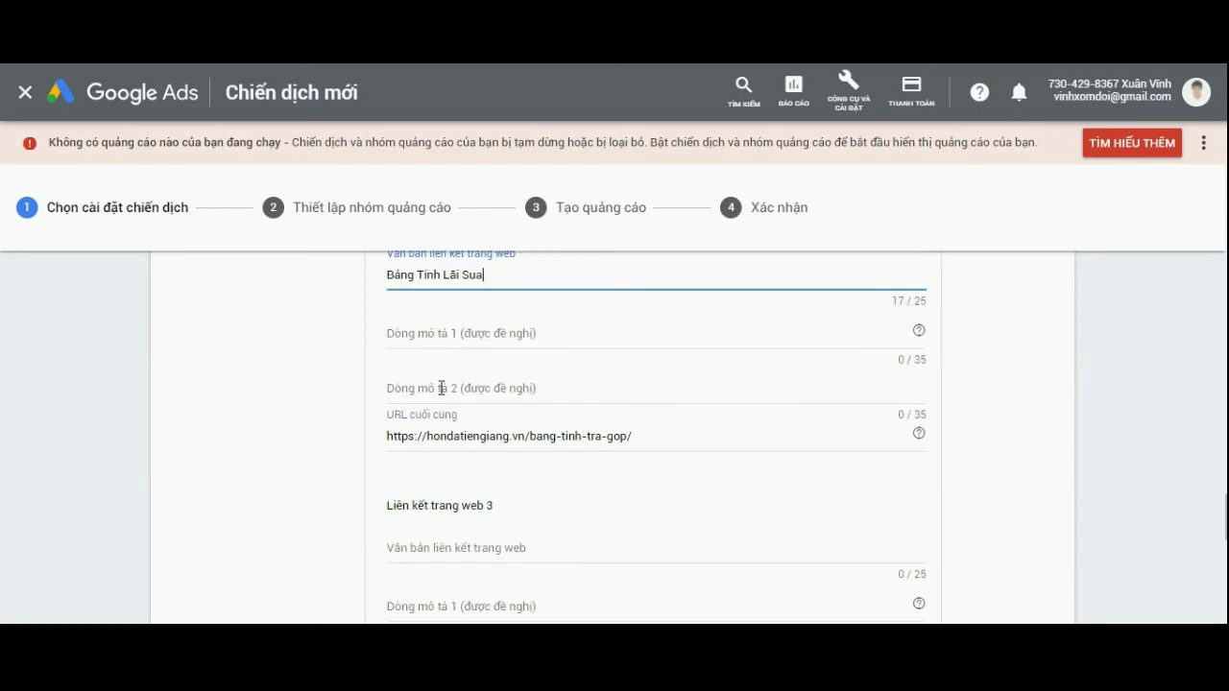
Step: Copy the Tính Phí Lăn Bánh link address from the Honda website and return to the campaign form
{"action": "key", "text": "ctrl+Tab"}
{"action": "mouse_move", "coordinate": [667, 87]}
{"action": "right_click", "coordinate": [657, 177]}
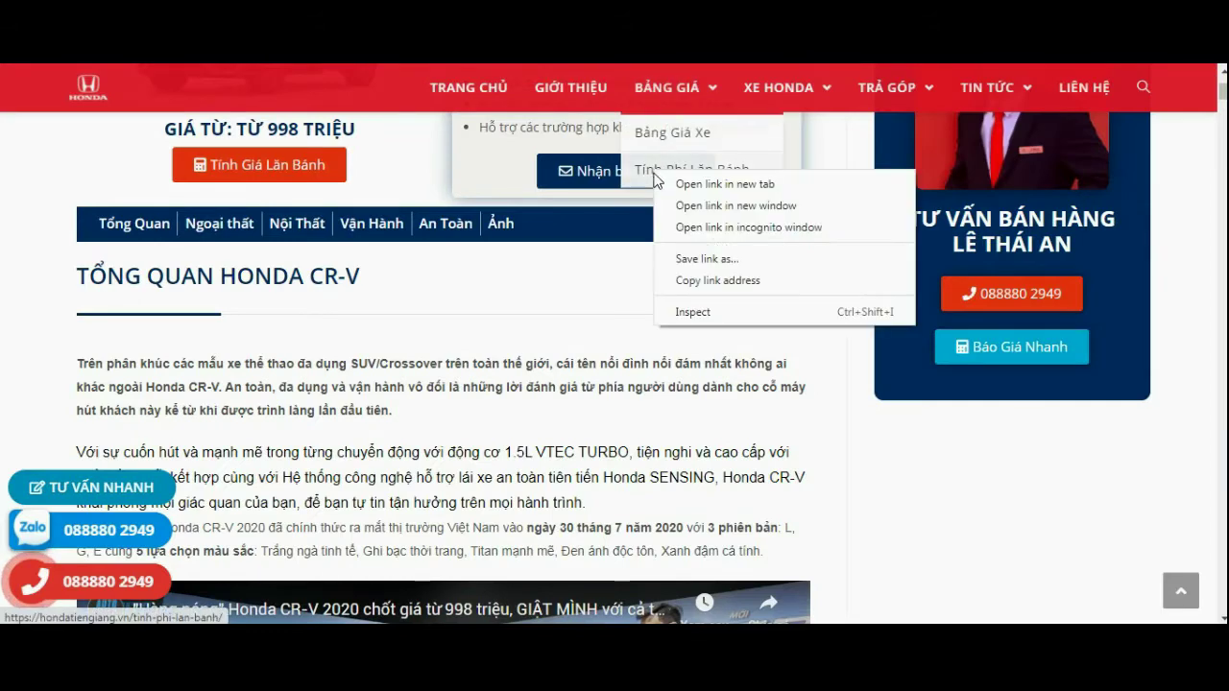
{"action": "left_click", "coordinate": [758, 280]}
{"action": "key", "text": "ctrl+Tab"}
{"action": "key", "text": "ctrl+Tab"}
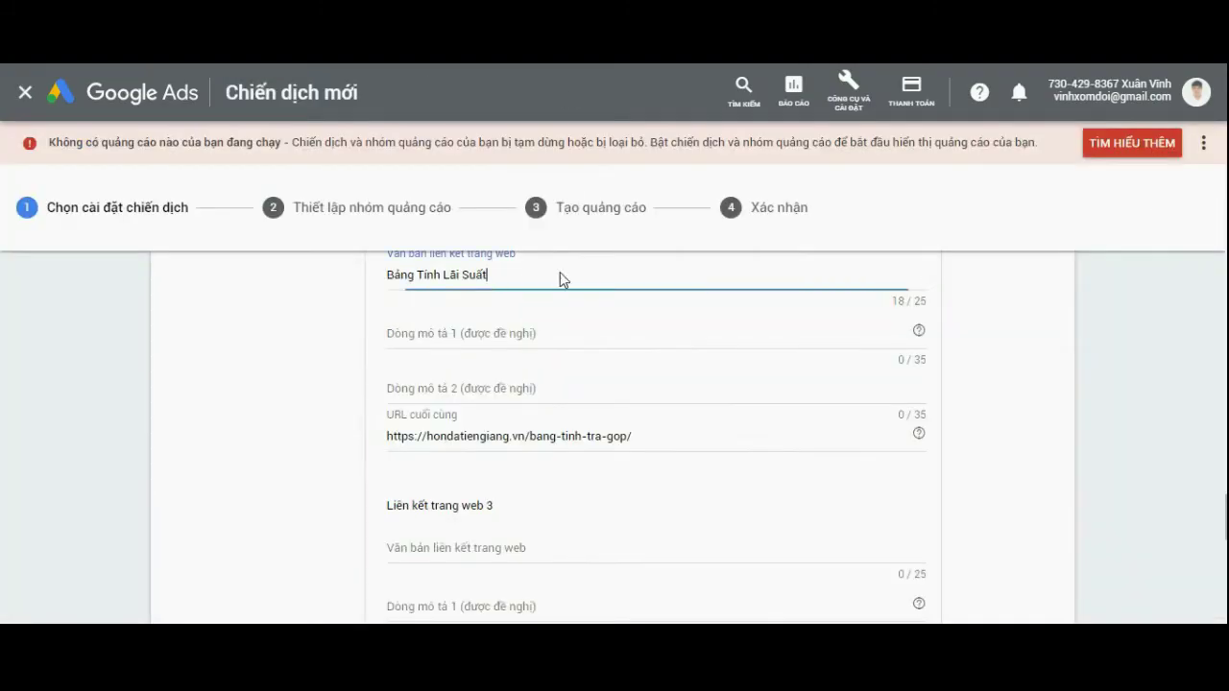
{"action": "scroll", "coordinate": [472, 488], "scroll_direction": "down", "scroll_amount": 2}
{"action": "left_click", "coordinate": [443, 529]}
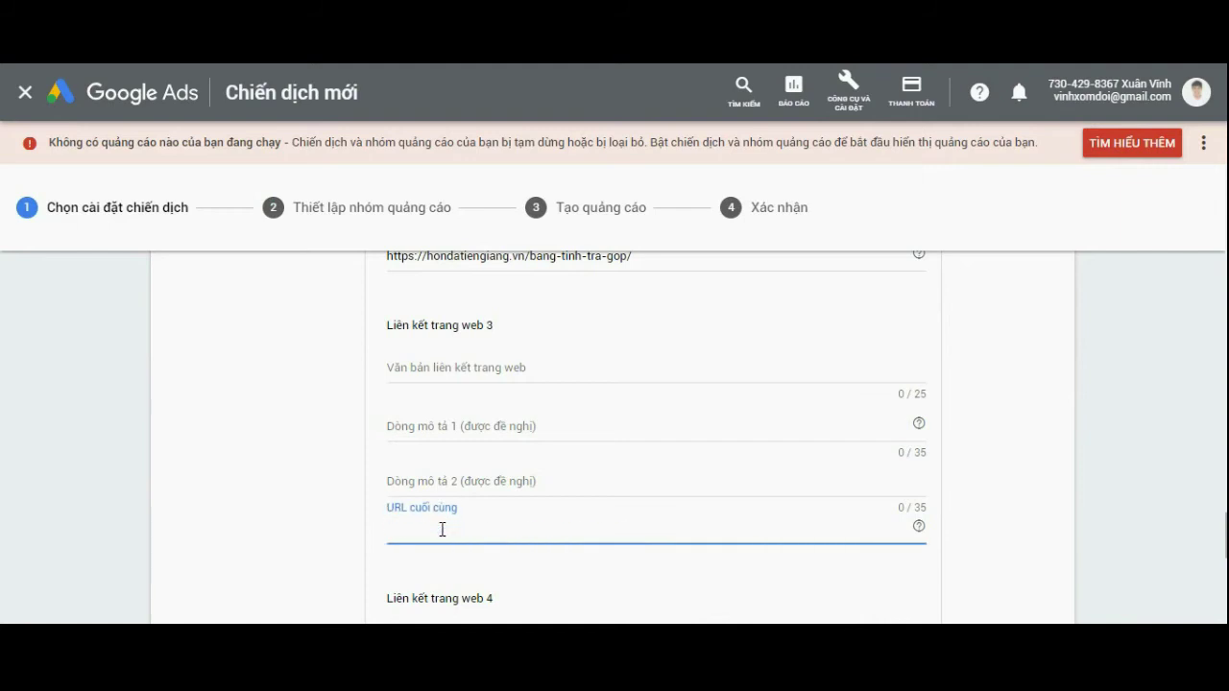
{"action": "key", "text": "ctrl+v"}
{"action": "left_click", "coordinate": [453, 370]}
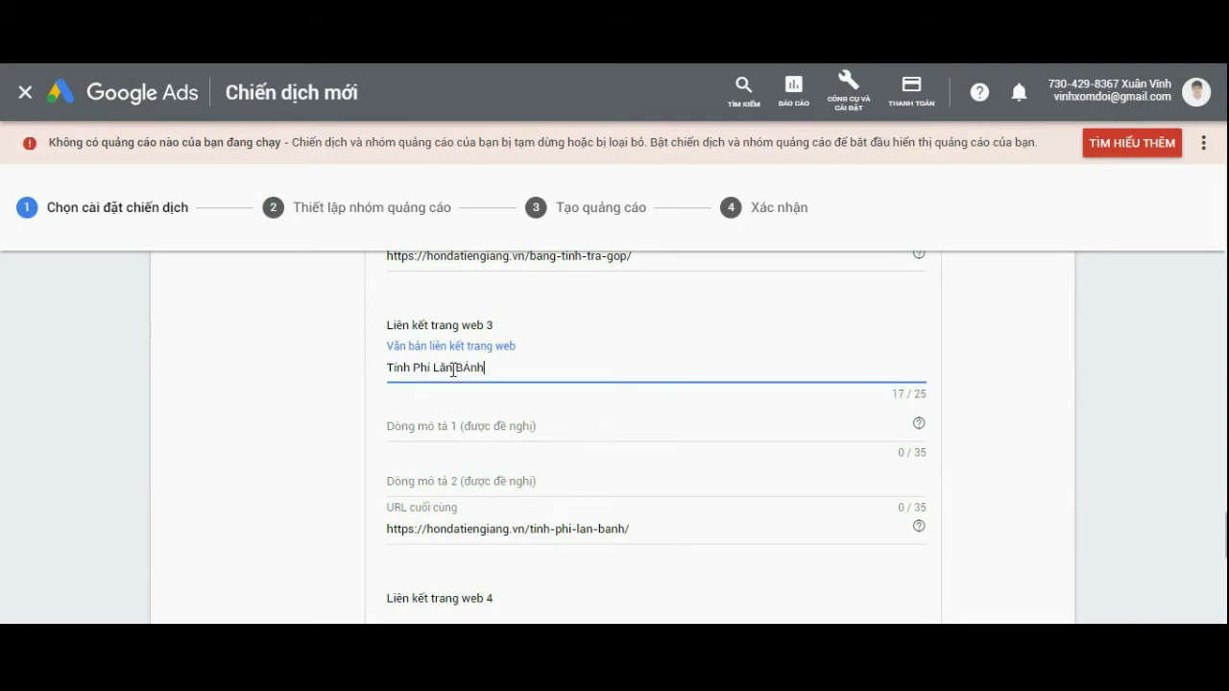
Step: Save the new sitelinks to the campaign, leaving sitelink 4 empty
{"action": "scroll", "coordinate": [570, 422], "scroll_direction": "down", "scroll_amount": 4}
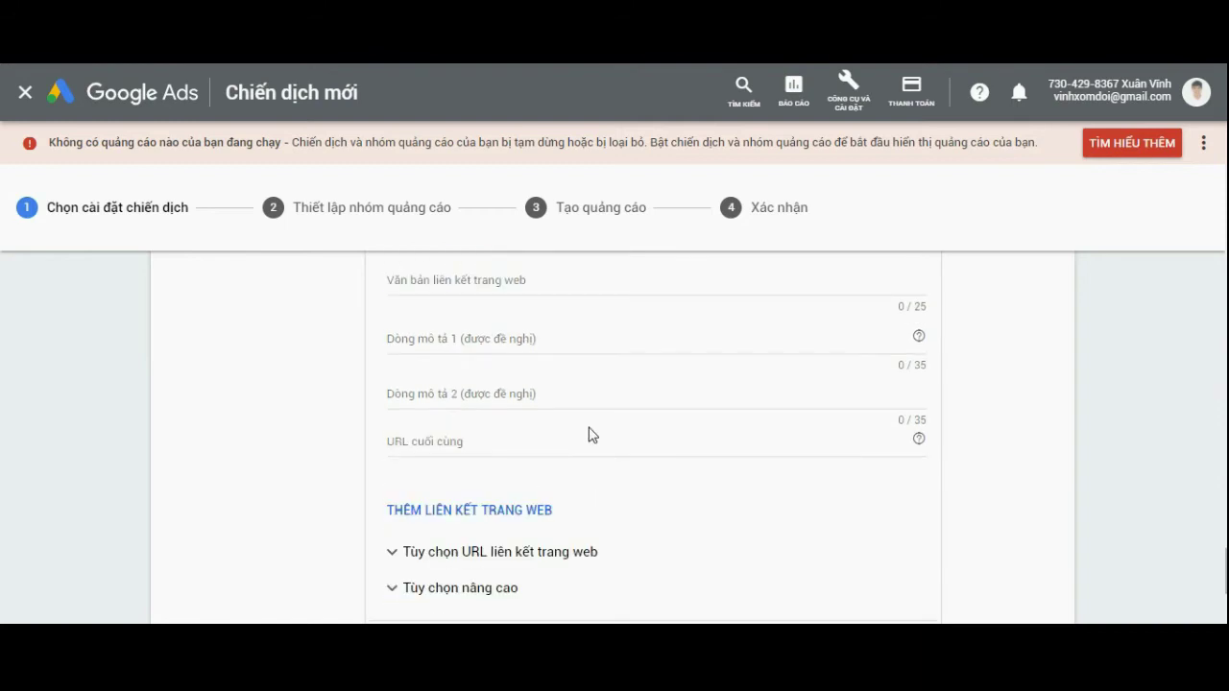
{"action": "scroll", "coordinate": [566, 445], "scroll_direction": "down", "scroll_amount": 3}
{"action": "left_click", "coordinate": [409, 371]}
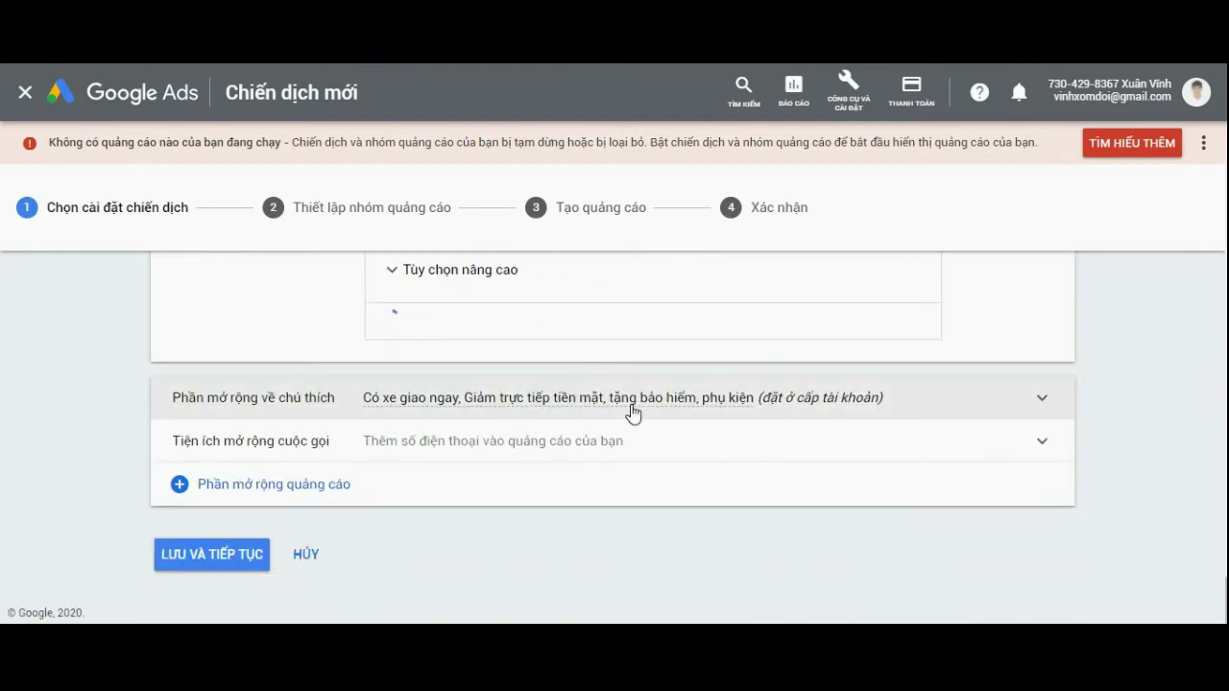
{"action": "mouse_move", "coordinate": [633, 413]}
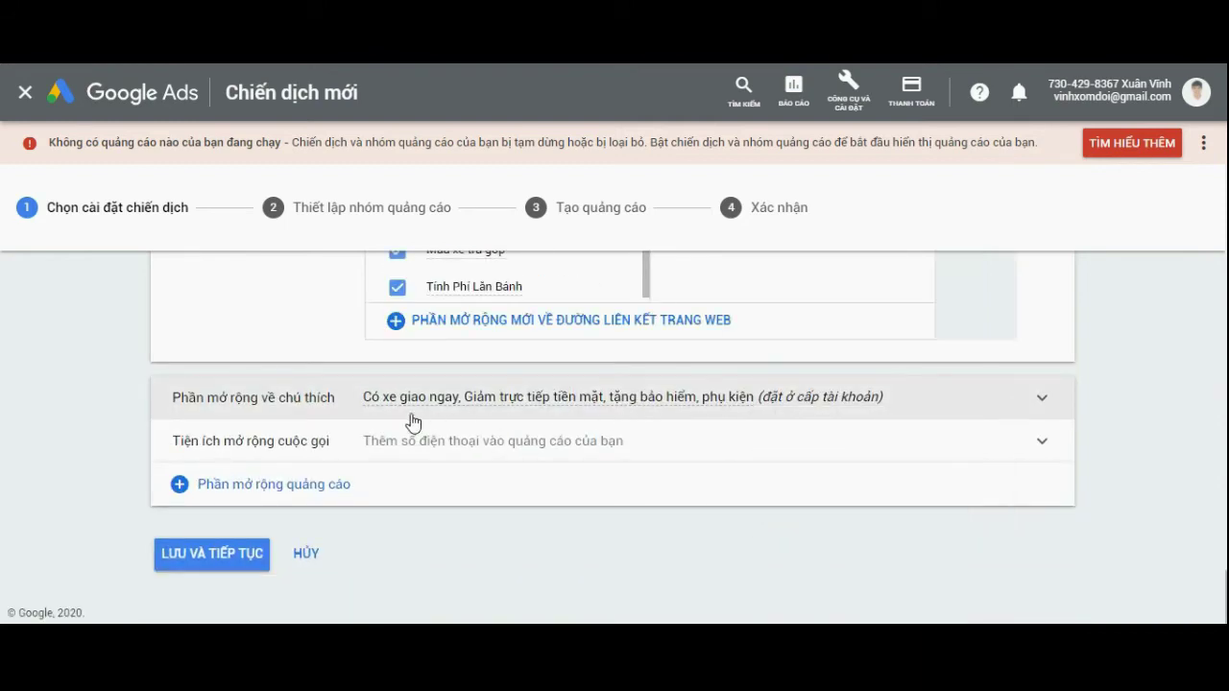
Step: Add the callouts Có xe giao ngay, Giảm trực tiếp tiền mặt and tặng bảo hiểm, phụ kiện to the campaign
{"action": "left_click", "coordinate": [308, 399]}
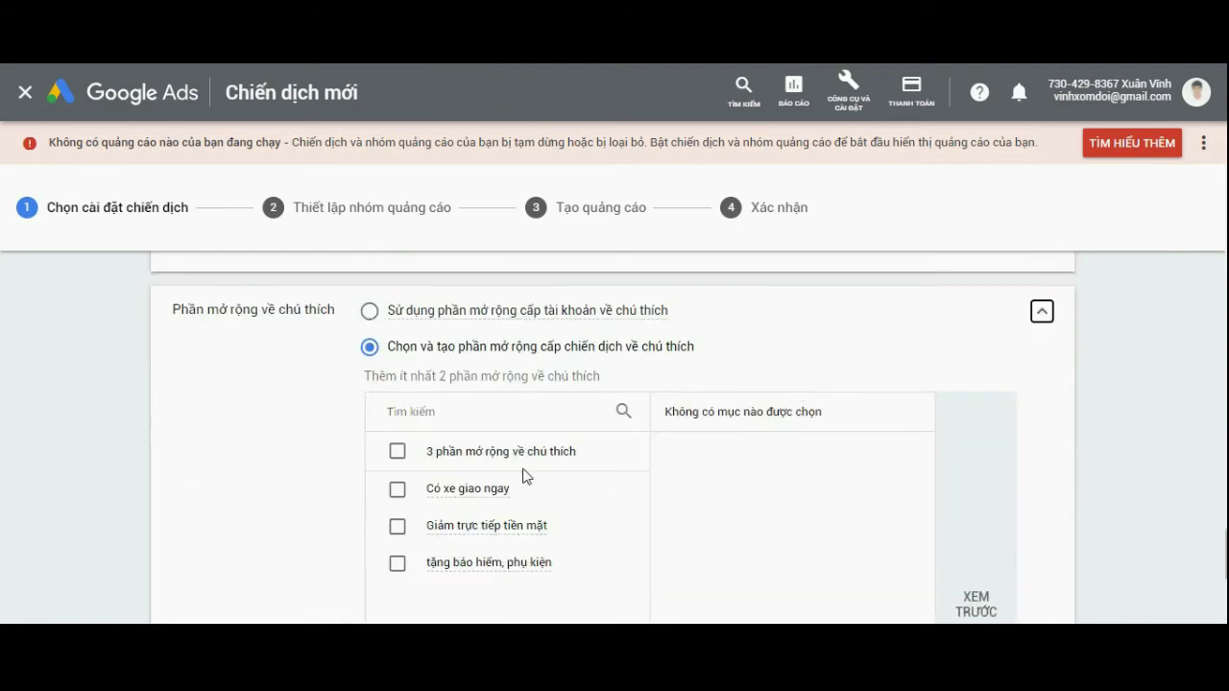
{"action": "scroll", "coordinate": [502, 502], "scroll_direction": "down", "scroll_amount": 1}
{"action": "left_click", "coordinate": [480, 398]}
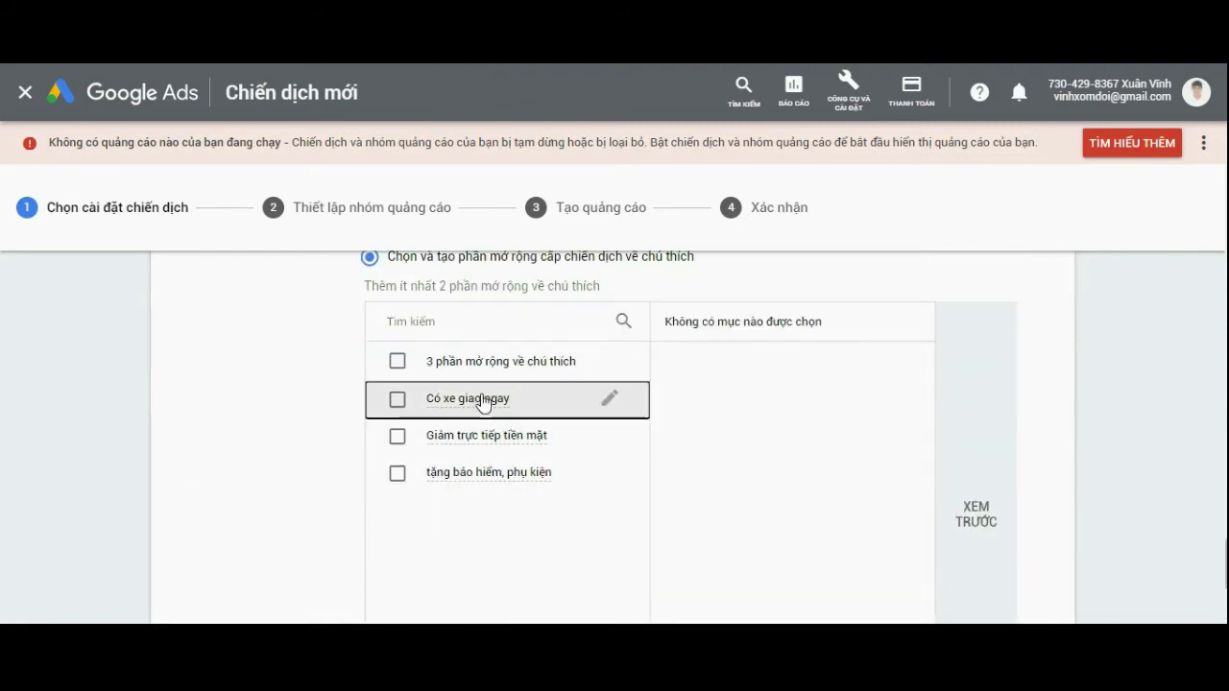
{"action": "left_click", "coordinate": [461, 435]}
{"action": "left_click", "coordinate": [442, 472]}
{"action": "scroll", "coordinate": [710, 471], "scroll_direction": "down", "scroll_amount": 1}
{"action": "scroll", "coordinate": [787, 470], "scroll_direction": "up", "scroll_amount": 1}
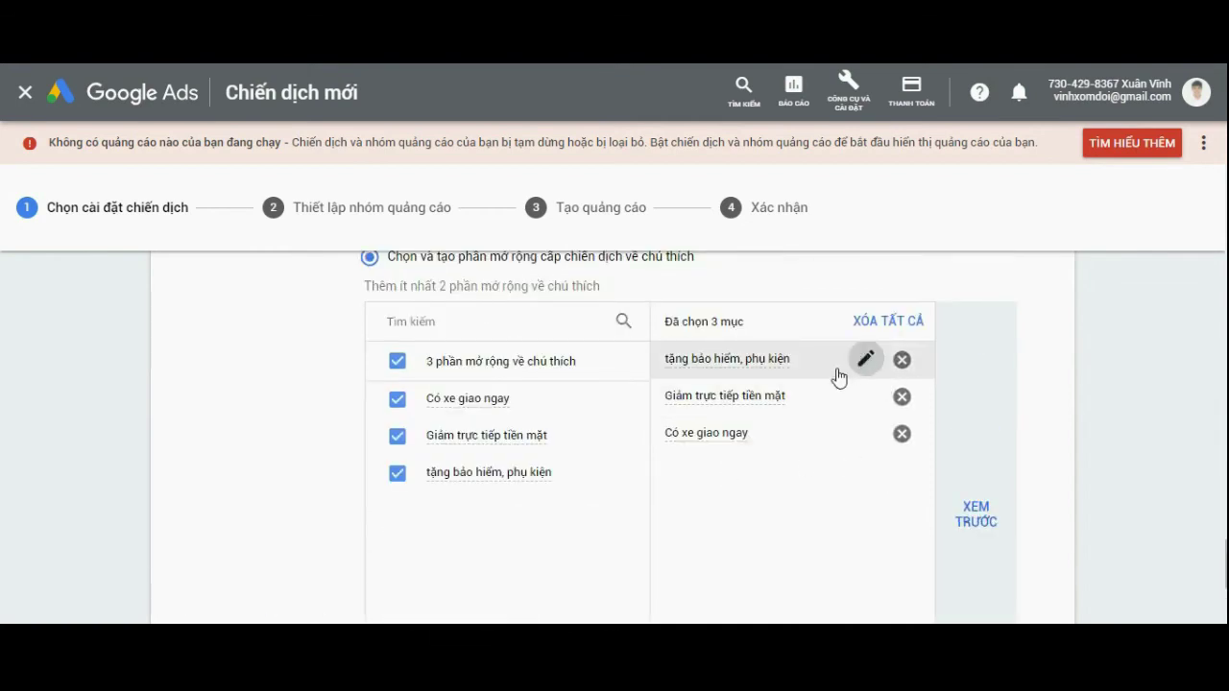
Step: Change the insurance and accessories callout text to Tặng Bảo Hiểm, Phụ Kiện and save it
{"action": "left_click", "coordinate": [860, 358]}
{"action": "left_click", "coordinate": [530, 404]}
{"action": "scroll", "coordinate": [663, 417], "scroll_direction": "up", "scroll_amount": 2}
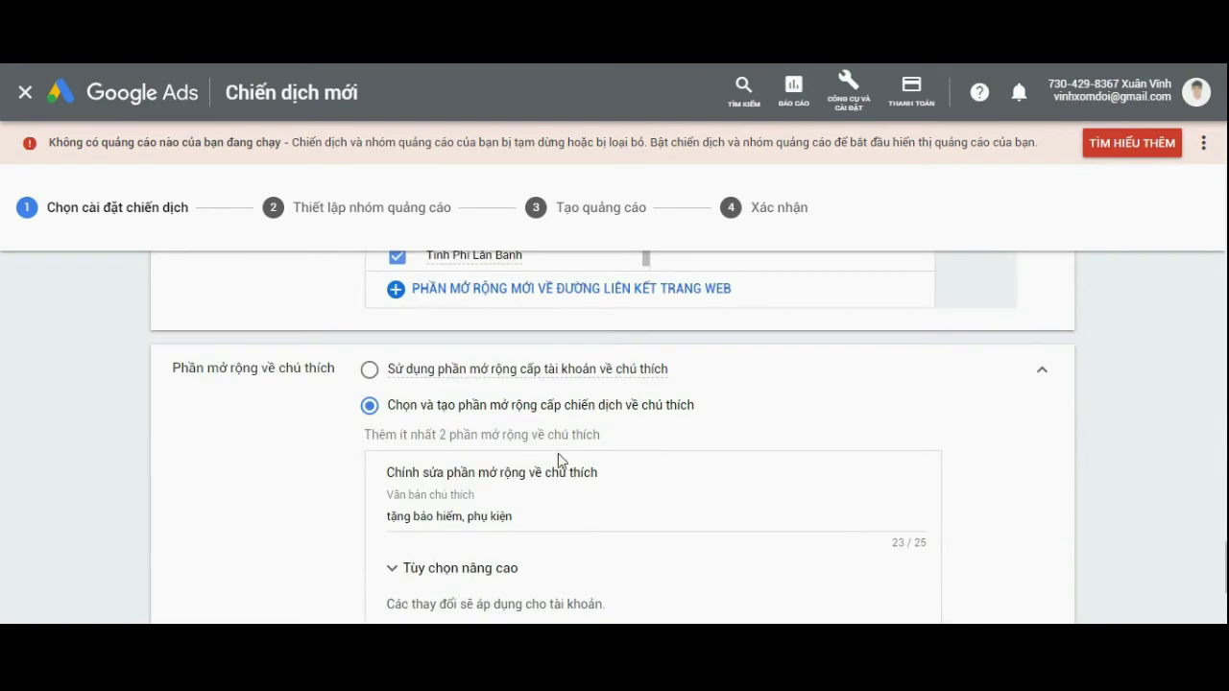
{"action": "left_click", "coordinate": [386, 521]}
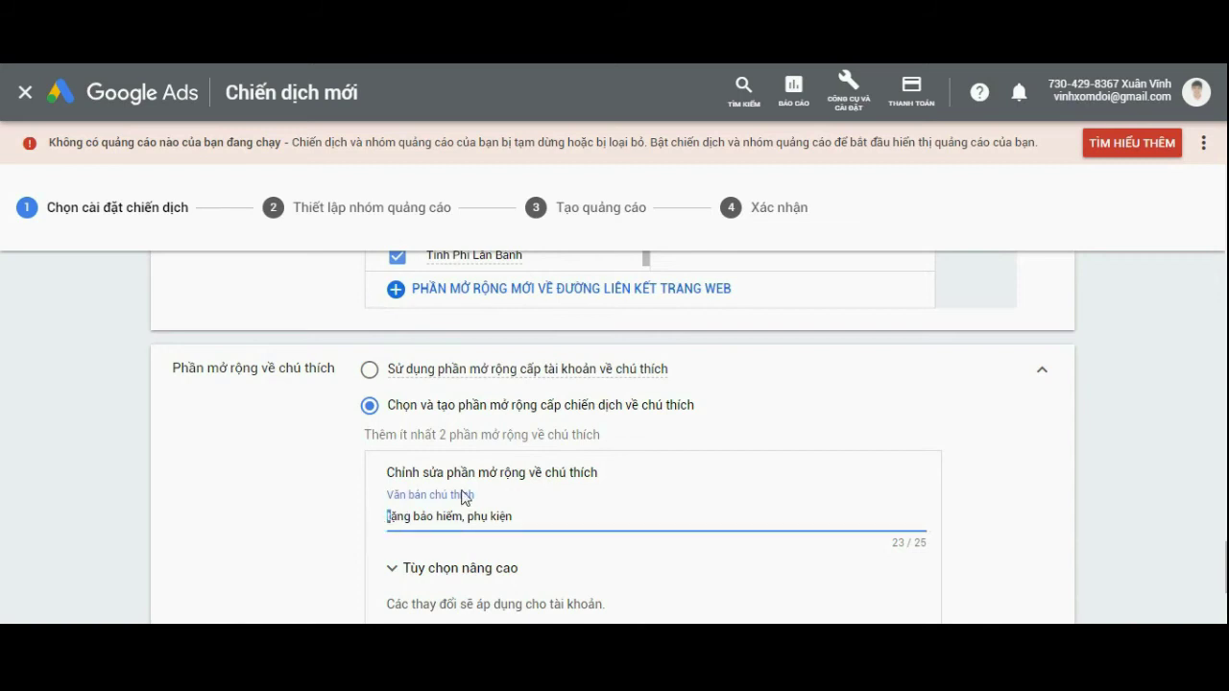
{"action": "key", "text": "Delete"}
{"action": "type", "text": "T"}
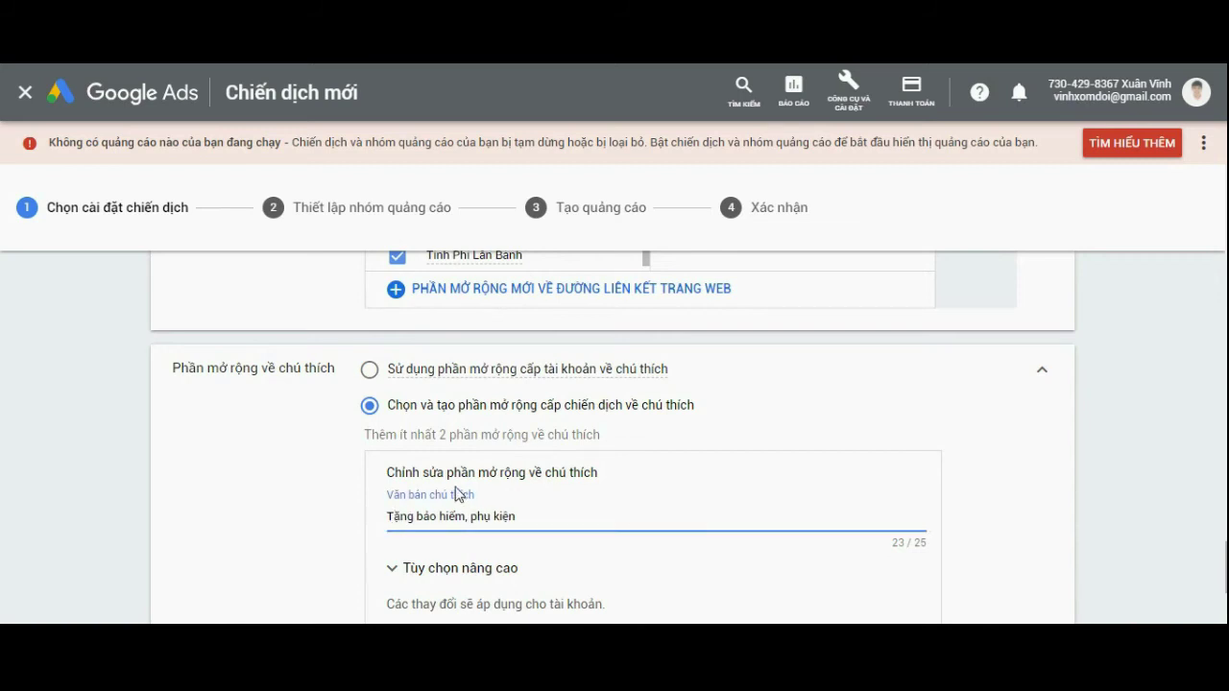
{"action": "left_click_drag", "start_coordinate": [418, 516], "coordinate": [501, 515]}
{"action": "type", "text": "Bả"}
{"action": "type", "text": "H"}
{"action": "type", "text": "P"}
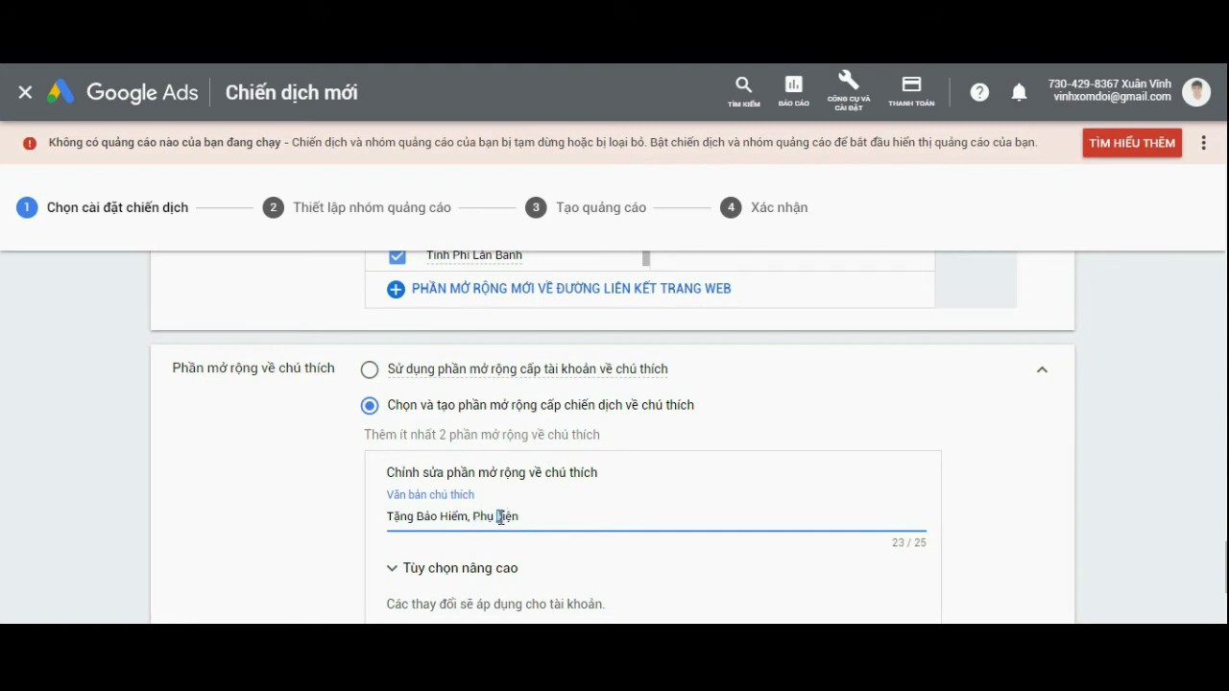
{"action": "type", "text": "K"}
{"action": "scroll", "coordinate": [522, 455], "scroll_direction": "down", "scroll_amount": 3}
{"action": "scroll", "coordinate": [813, 359], "scroll_direction": "up", "scroll_amount": 1}
{"action": "left_click", "coordinate": [398, 459]}
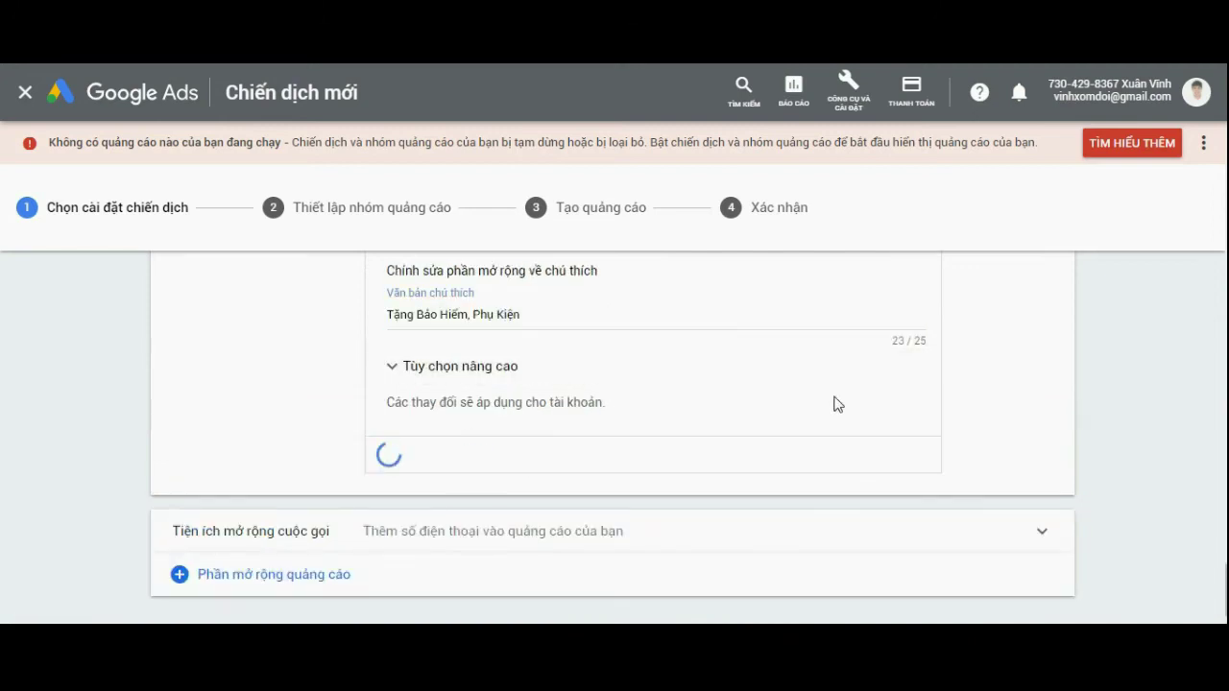
Step: Select the account's existing phone number as the campaign's call extension
{"action": "scroll", "coordinate": [1082, 396], "scroll_direction": "down", "scroll_amount": 3}
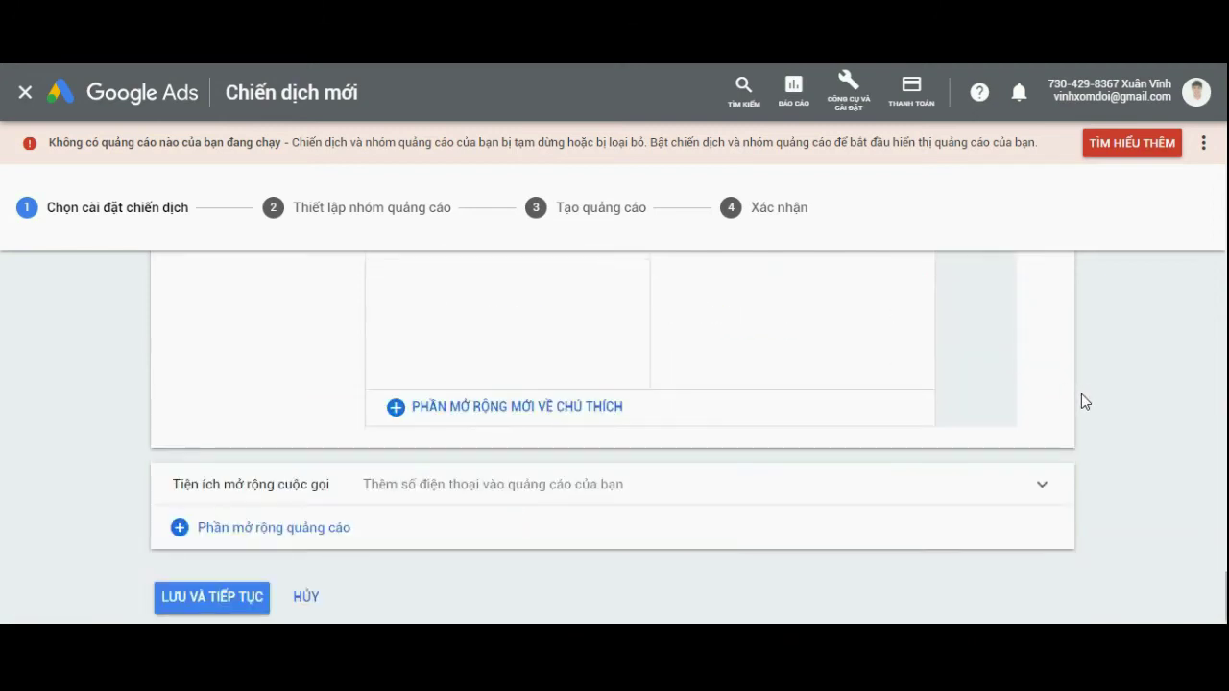
{"action": "left_click", "coordinate": [596, 485]}
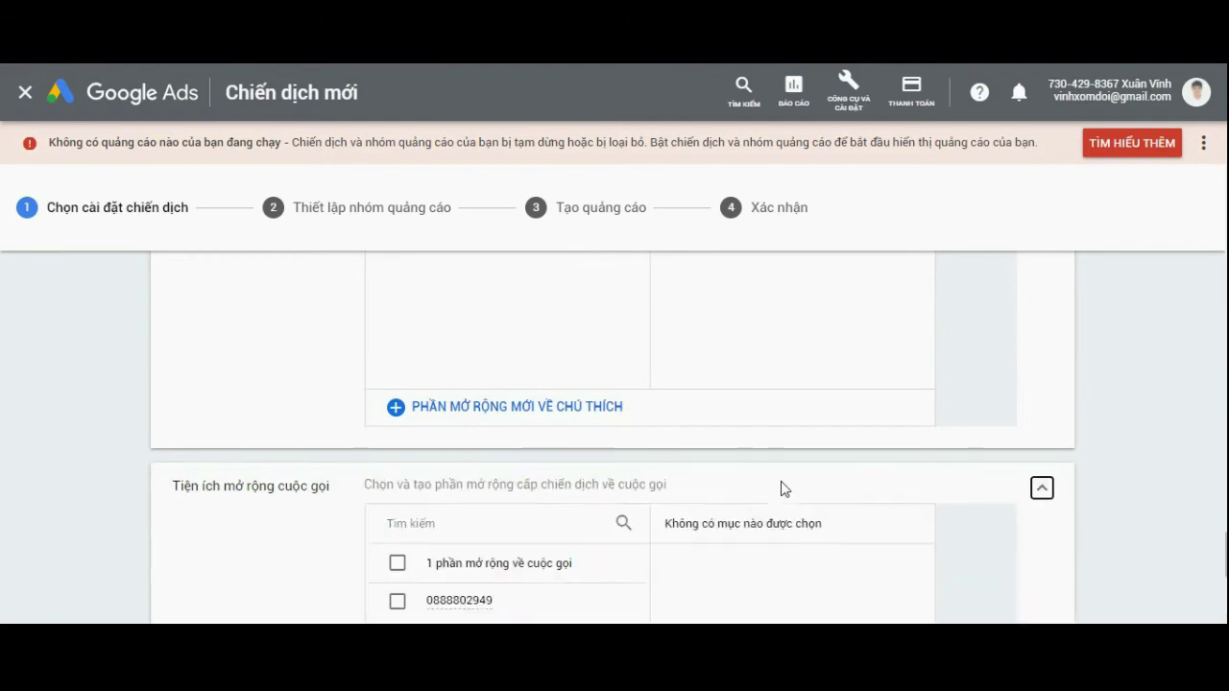
{"action": "left_click", "coordinate": [460, 427]}
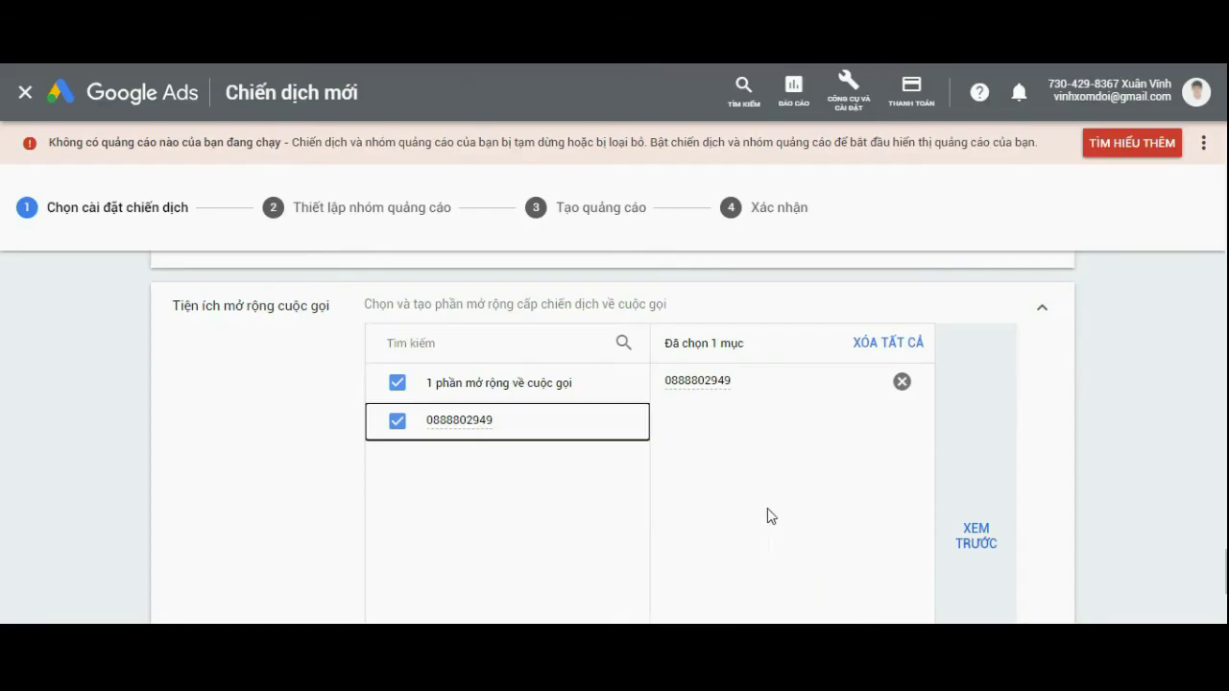
Step: Create a new campaign-level structured snippet extension in Tiếng Việt with the header Model
{"action": "scroll", "coordinate": [767, 516], "scroll_direction": "down", "scroll_amount": 3}
{"action": "left_click", "coordinate": [329, 539]}
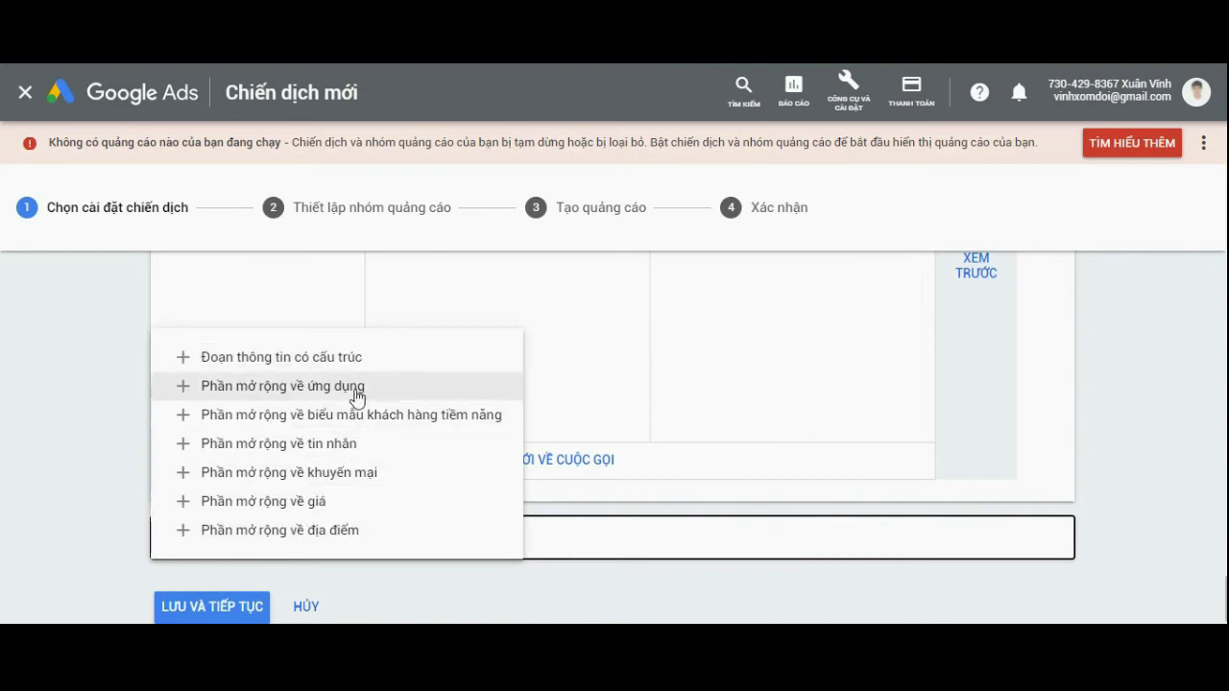
{"action": "left_click", "coordinate": [320, 356]}
{"action": "scroll", "coordinate": [823, 432], "scroll_direction": "down", "scroll_amount": 1}
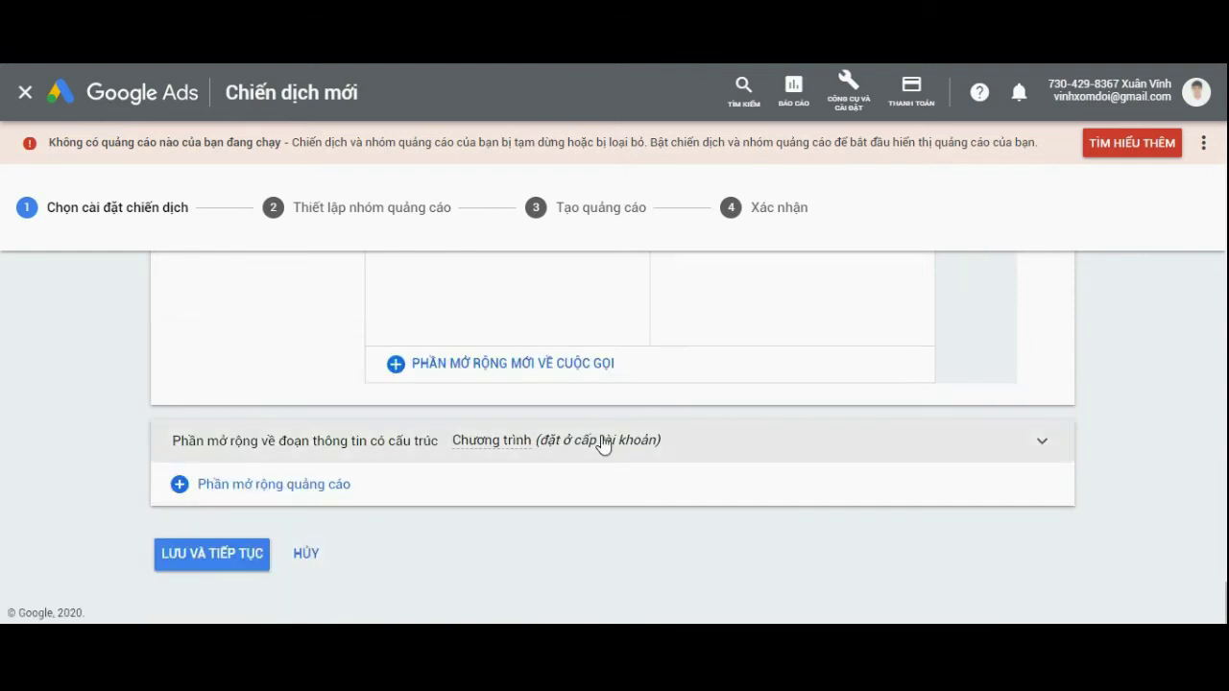
{"action": "left_click", "coordinate": [719, 439]}
{"action": "scroll", "coordinate": [745, 444], "scroll_direction": "down", "scroll_amount": 5}
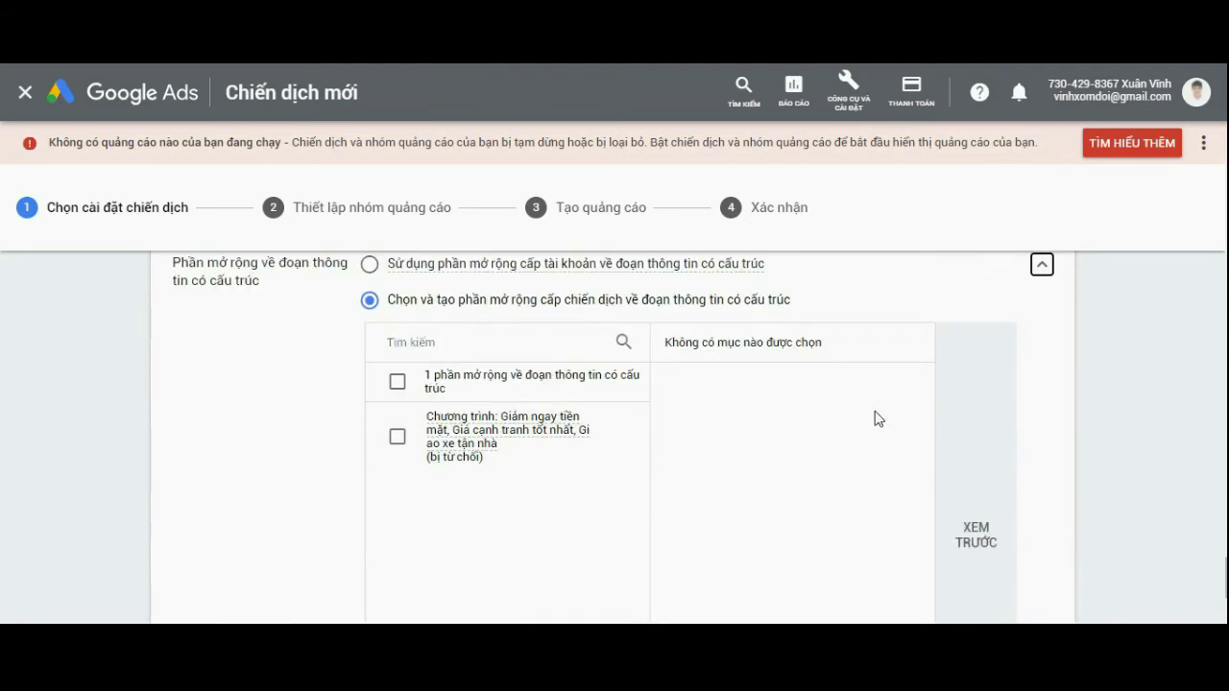
{"action": "left_click", "coordinate": [533, 459]}
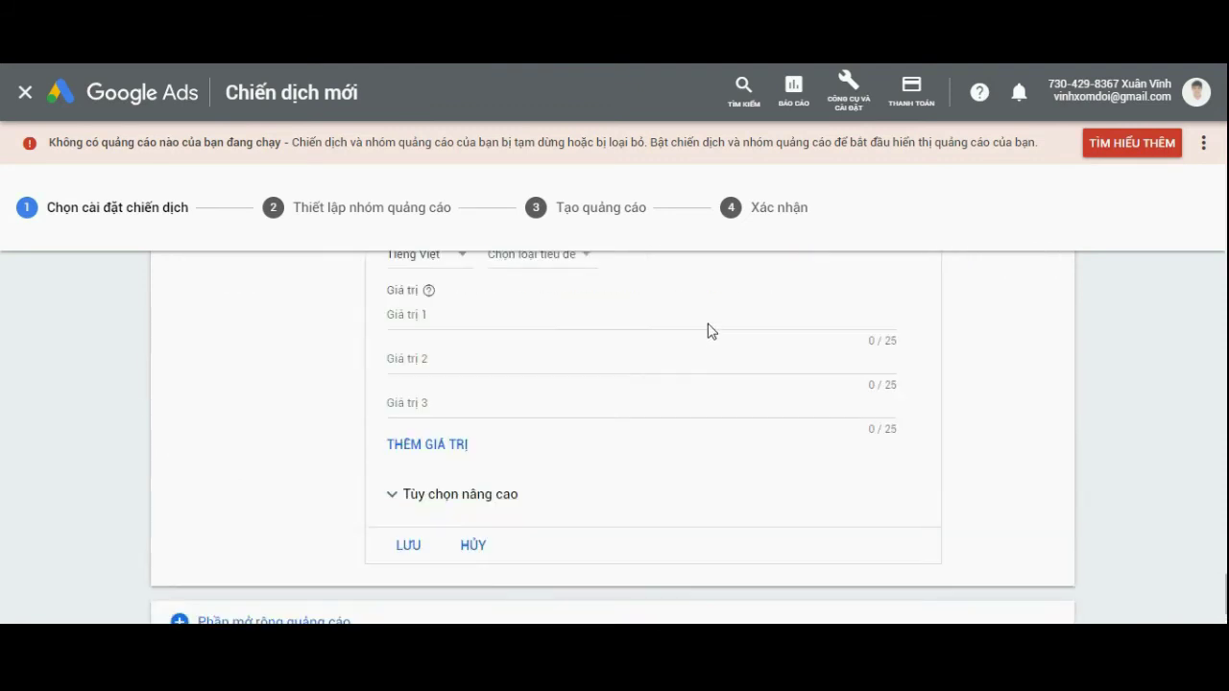
{"action": "scroll", "coordinate": [534, 341], "scroll_direction": "up", "scroll_amount": 1}
{"action": "left_click", "coordinate": [521, 348]}
{"action": "left_click", "coordinate": [557, 330]}
Step: Fill the three snippet values with Honda HRV, Honda HRV and Honda Civic, and try to save the extension
{"action": "left_click", "coordinate": [466, 423]}
{"action": "type", "text": "CRV"}
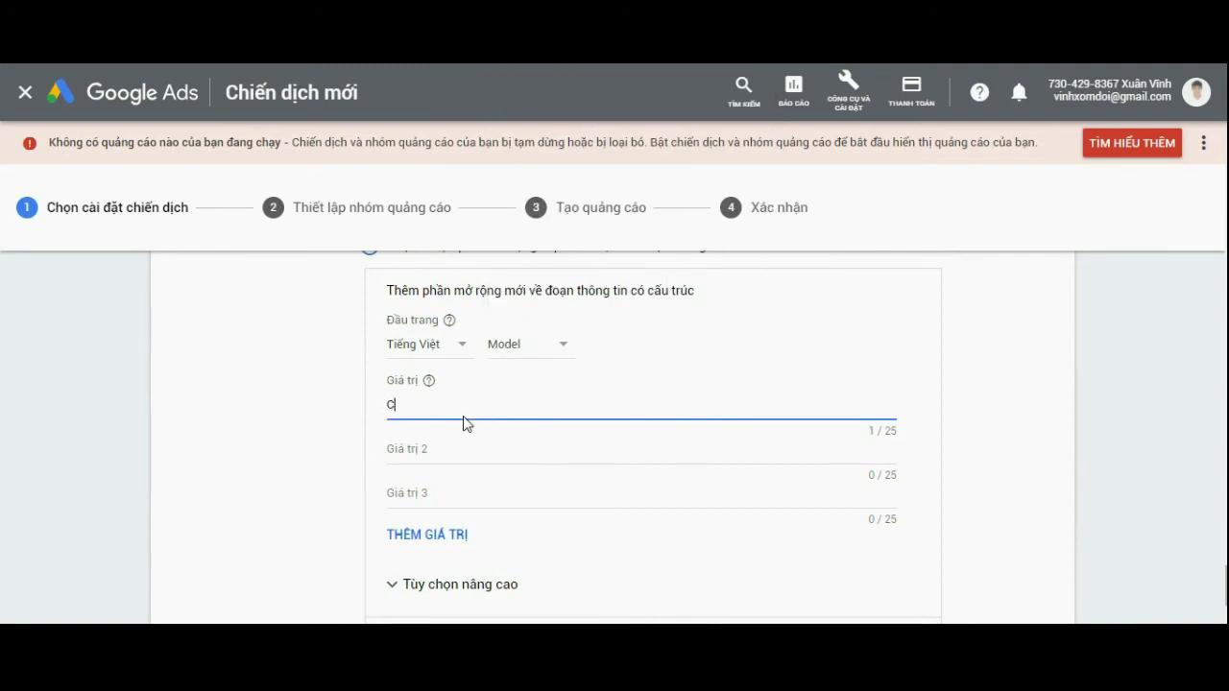
{"action": "key", "text": "BackSpace"}
{"action": "key", "text": "BackSpace"}
{"action": "key", "text": "BackSpace"}
{"action": "type", "text": "Honda HRV"}
{"action": "key", "text": "Tab"}
{"action": "type", "text": "Honda HRV"}
{"action": "key", "text": "Tab"}
{"action": "type", "text": "Honda Civic"}
{"action": "scroll", "coordinate": [465, 424], "scroll_direction": "down", "scroll_amount": 2}
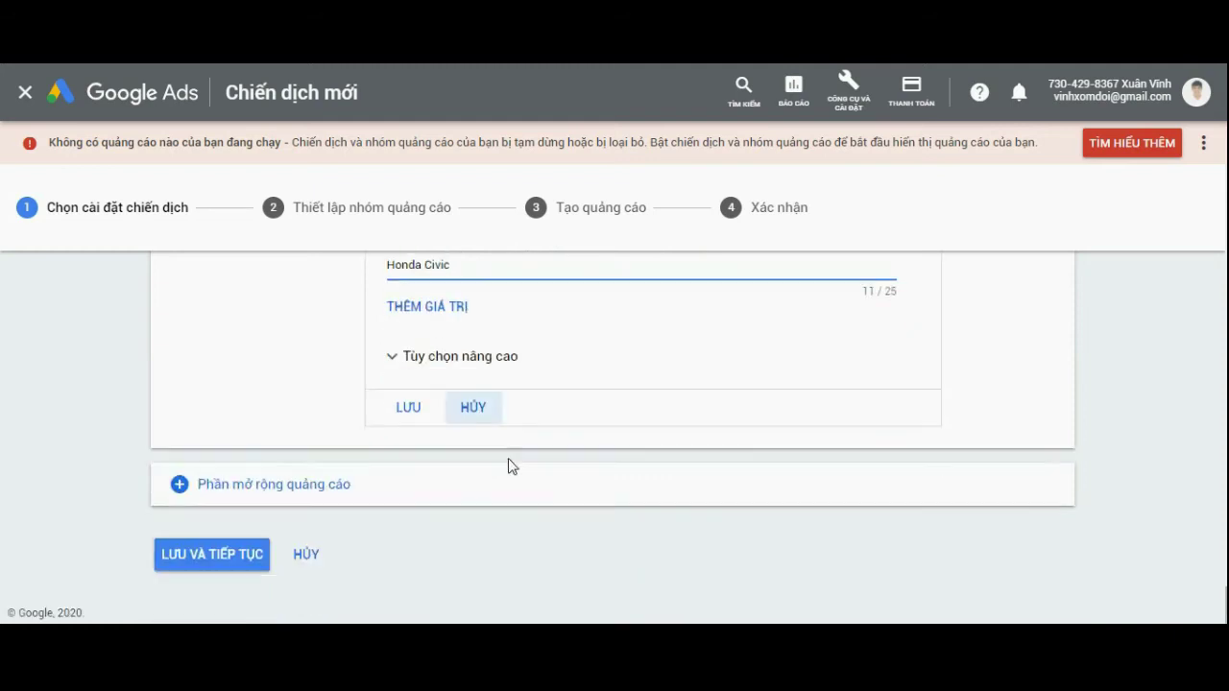
{"action": "left_click", "coordinate": [421, 419]}
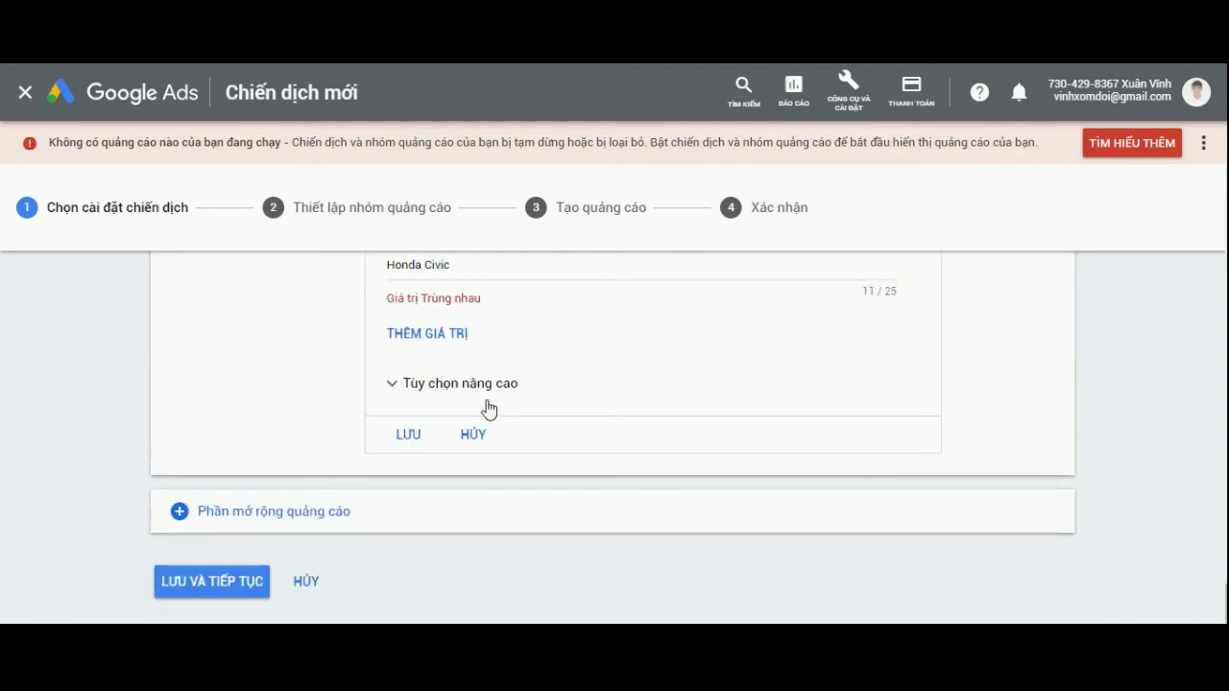
Step: Correct the first snippet value to Honda CRV and save the structured snippet extension
{"action": "scroll", "coordinate": [470, 461], "scroll_direction": "up", "scroll_amount": 1}
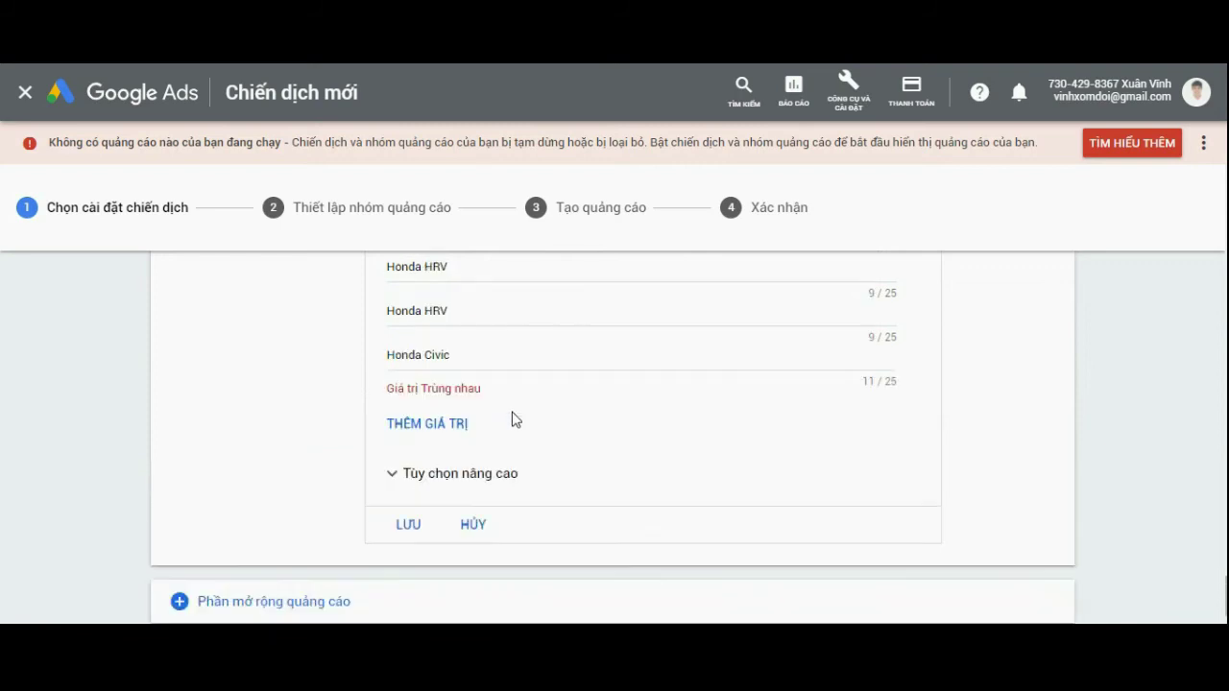
{"action": "scroll", "coordinate": [509, 386], "scroll_direction": "up", "scroll_amount": 1}
{"action": "left_click_drag", "start_coordinate": [435, 357], "coordinate": [425, 356]}
{"action": "type", "text": "c"}
{"action": "key", "text": "BackSpace"}
{"action": "type", "text": "C"}
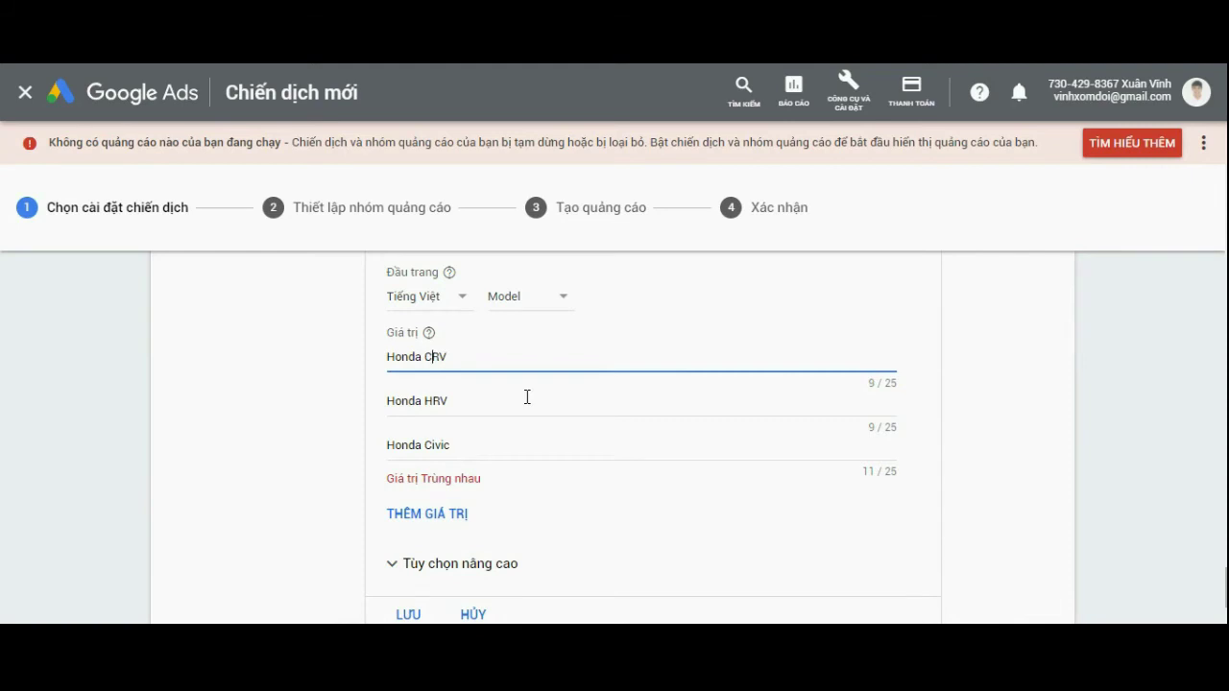
{"action": "scroll", "coordinate": [538, 394], "scroll_direction": "down", "scroll_amount": 2}
{"action": "left_click", "coordinate": [412, 408]}
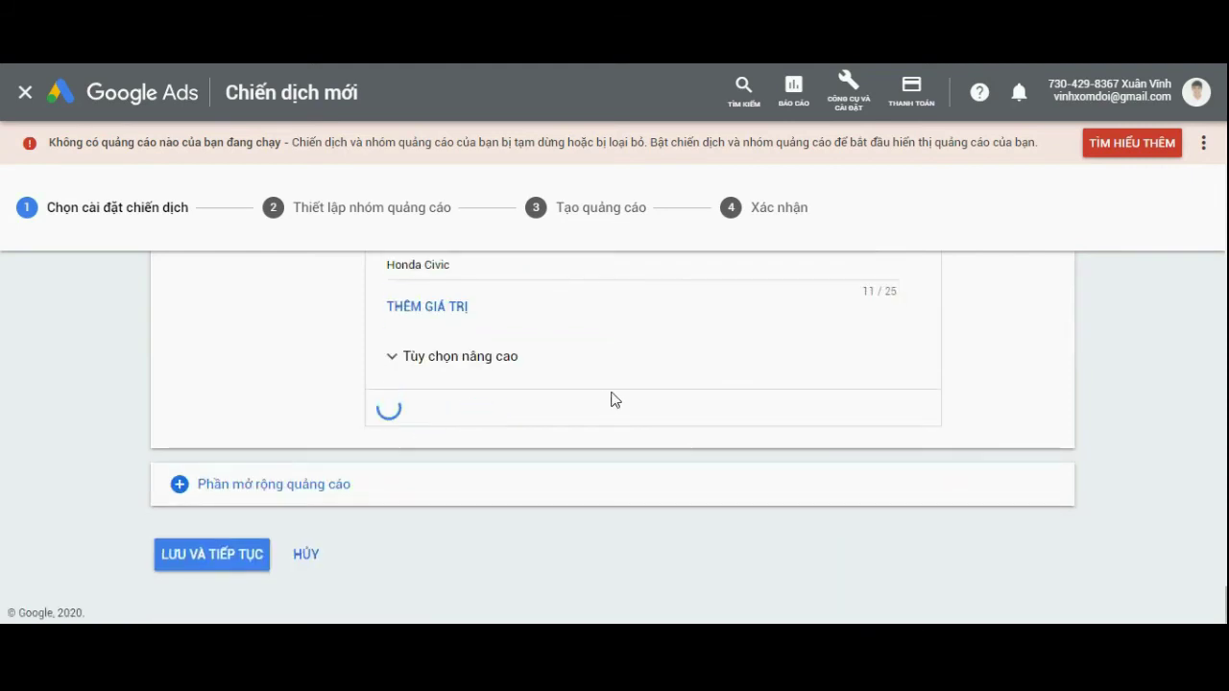
Step: Try to save the campaign settings, and shorten the Dynamic Search Ads domain to hondatiengiang.vn
{"action": "scroll", "coordinate": [614, 406], "scroll_direction": "down", "scroll_amount": 3}
{"action": "left_click", "coordinate": [231, 557]}
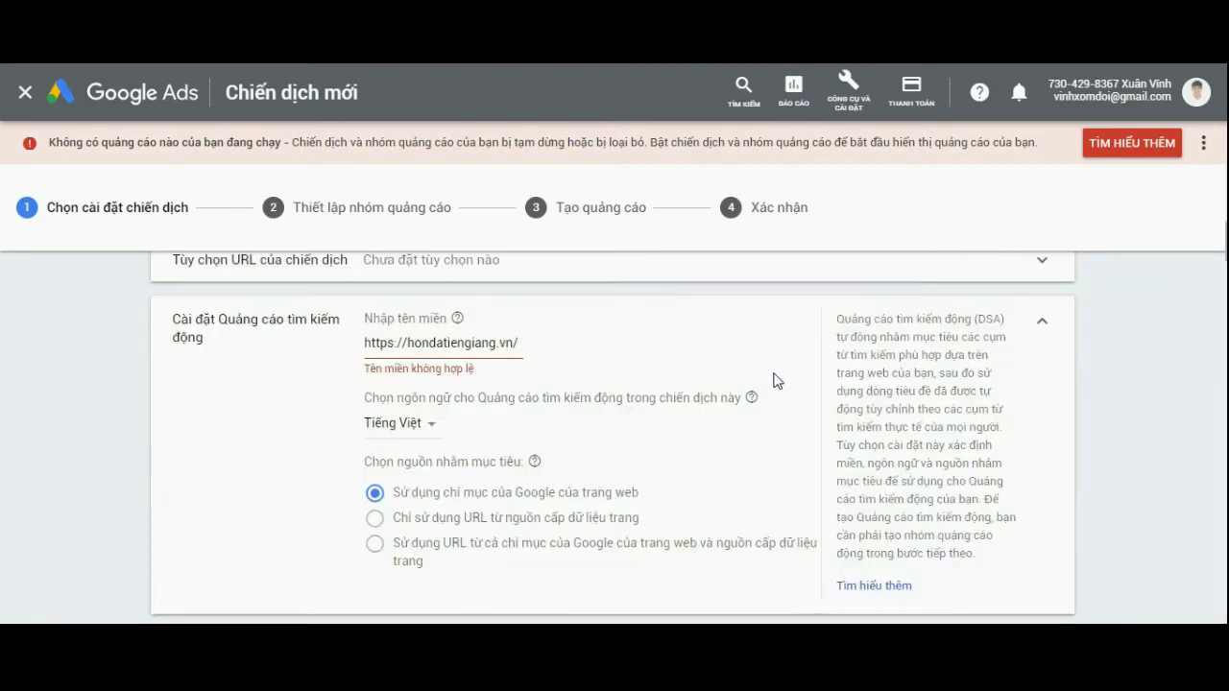
{"action": "left_click", "coordinate": [520, 342]}
{"action": "key", "text": "BackSpace"}
{"action": "left_click_drag", "start_coordinate": [404, 342], "coordinate": [148, 352]}
{"action": "key", "text": "BackSpace"}
Step: Save the campaign settings and continue to the ad group setup
{"action": "scroll", "coordinate": [563, 467], "scroll_direction": "down", "scroll_amount": 2}
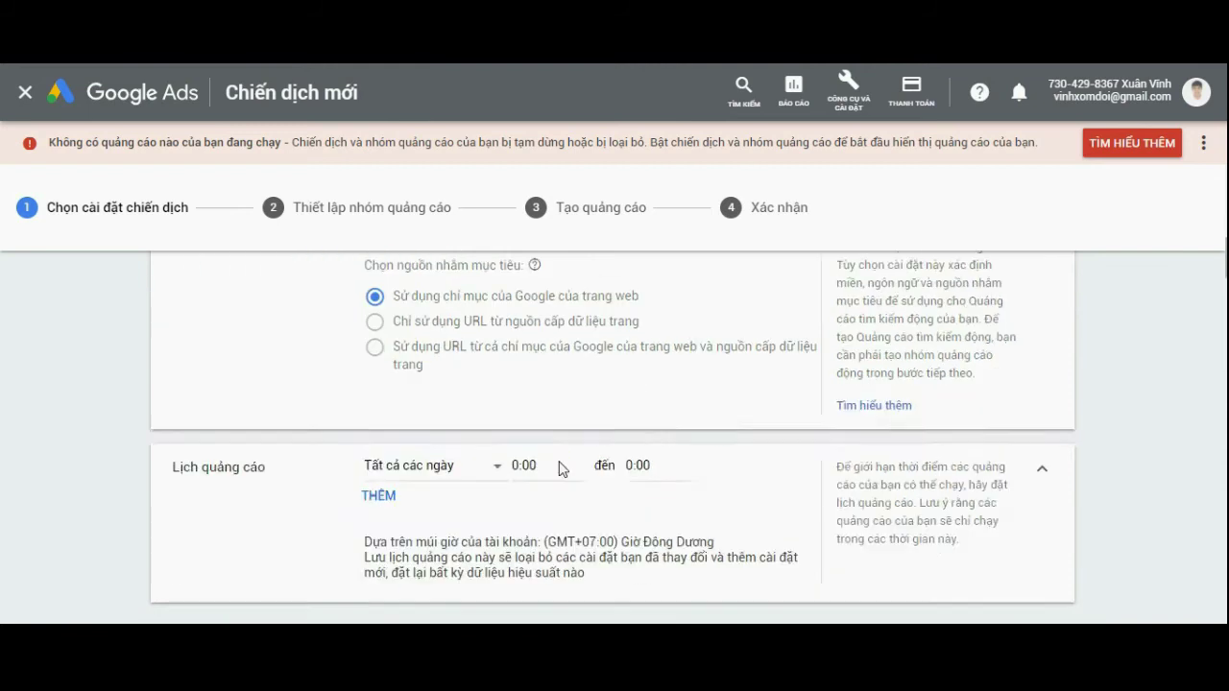
{"action": "scroll", "coordinate": [322, 527], "scroll_direction": "up", "scroll_amount": 10}
{"action": "scroll", "coordinate": [322, 527], "scroll_direction": "down", "scroll_amount": 15}
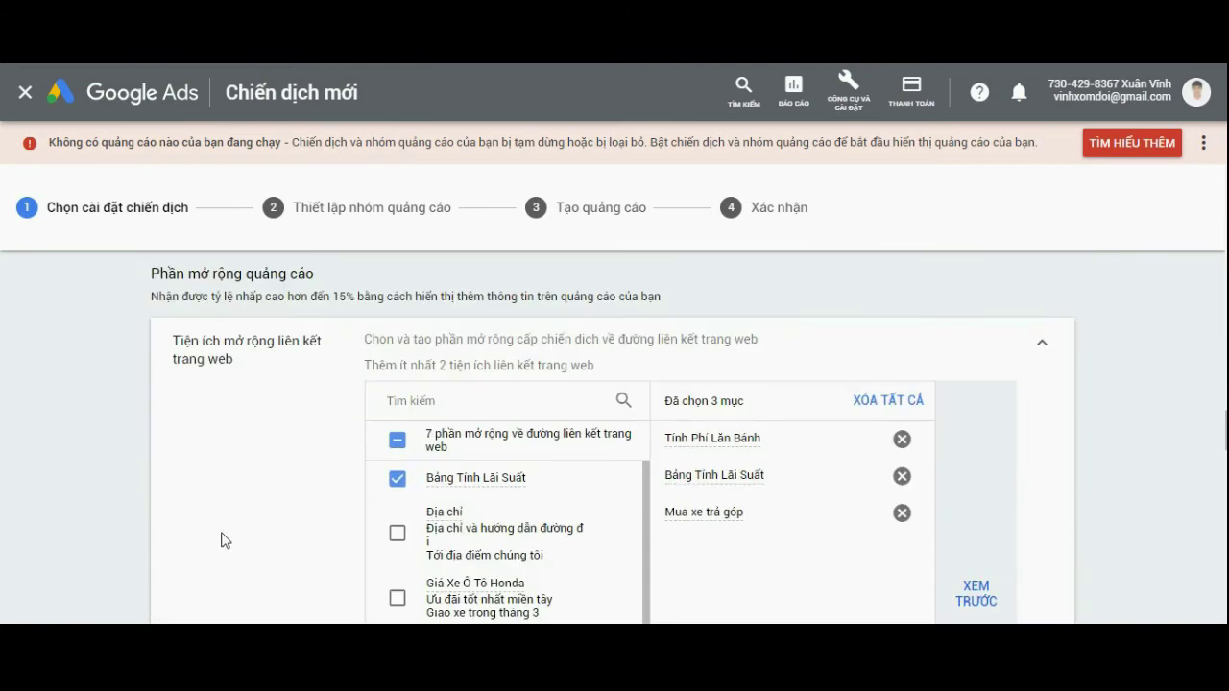
{"action": "scroll", "coordinate": [247, 527], "scroll_direction": "down", "scroll_amount": 5}
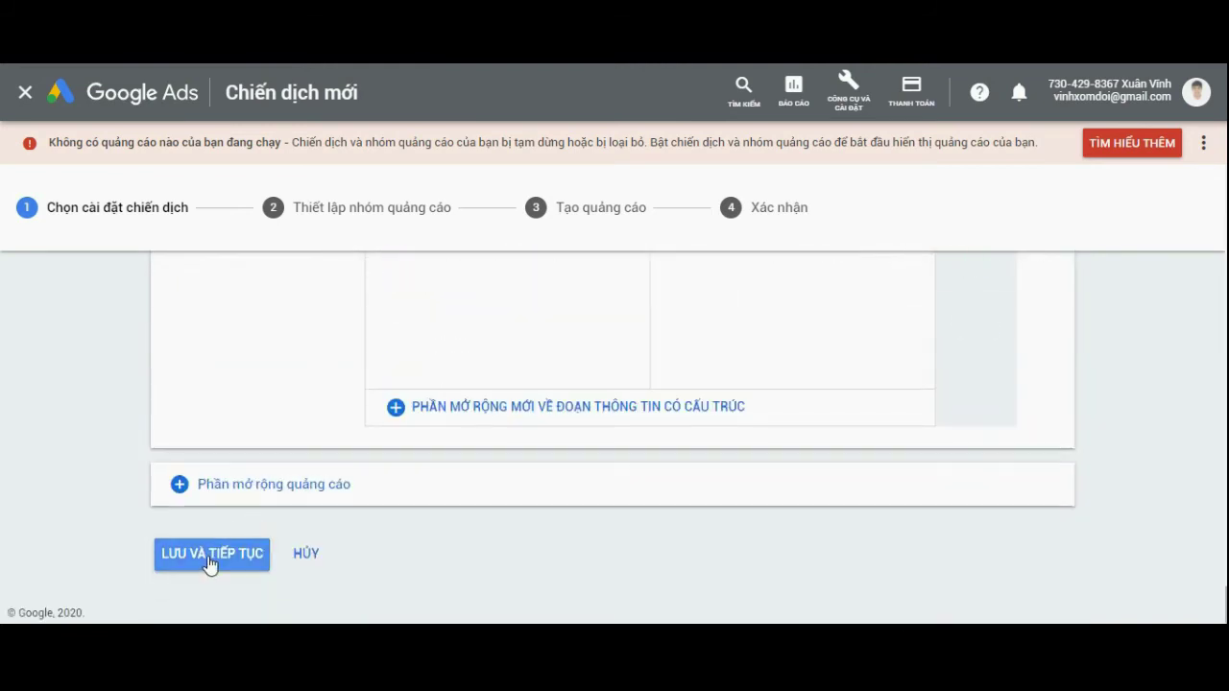
{"action": "left_click", "coordinate": [211, 557]}
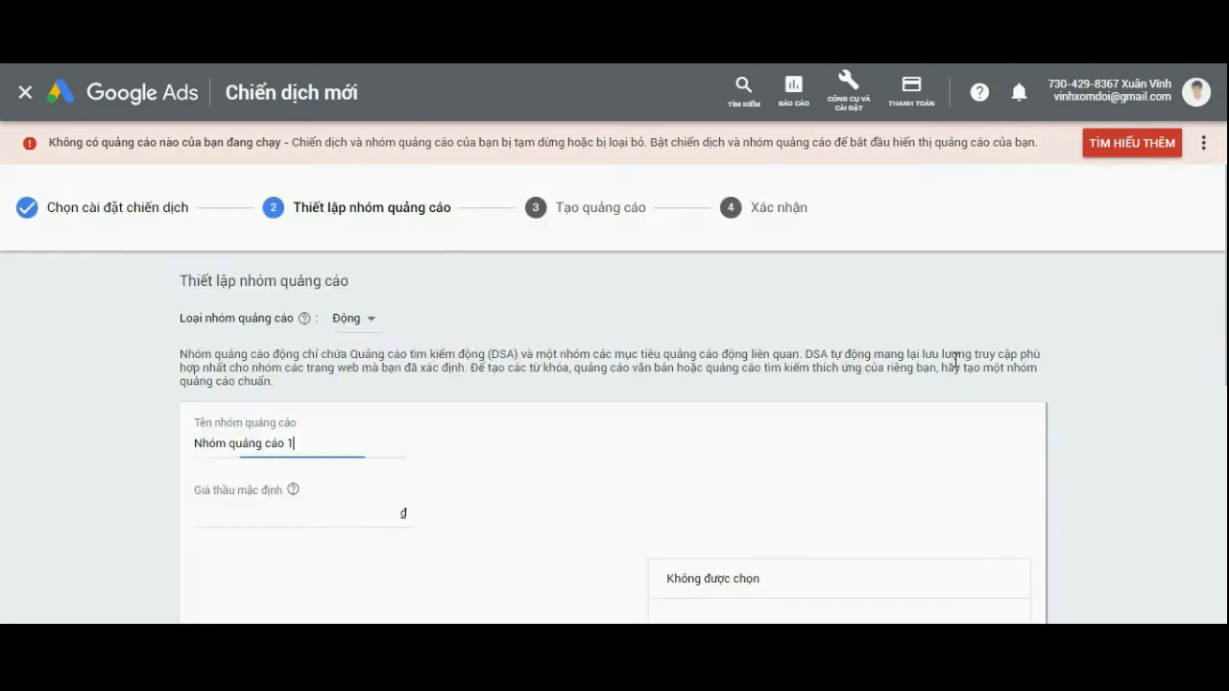
Step: Change the ad group type to Chuẩn and accept the type change
{"action": "triple_click", "coordinate": [310, 445]}
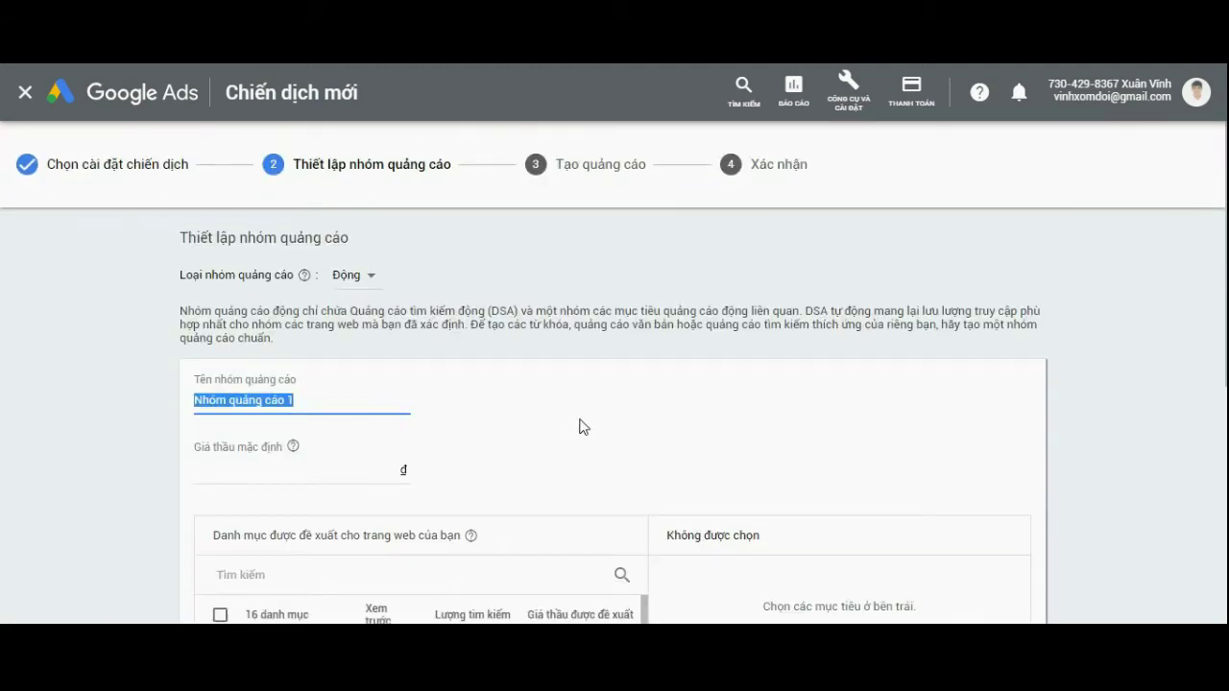
{"action": "left_click", "coordinate": [347, 278]}
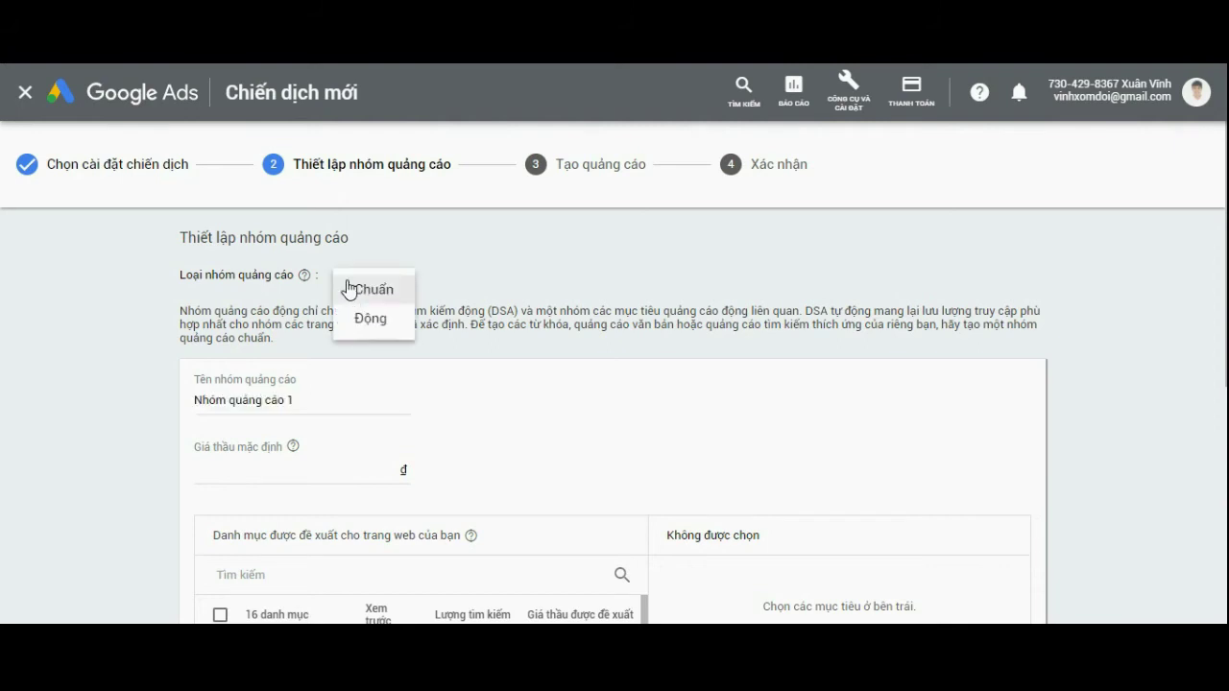
{"action": "left_click", "coordinate": [344, 315]}
{"action": "left_click", "coordinate": [343, 286]}
{"action": "left_click", "coordinate": [390, 299]}
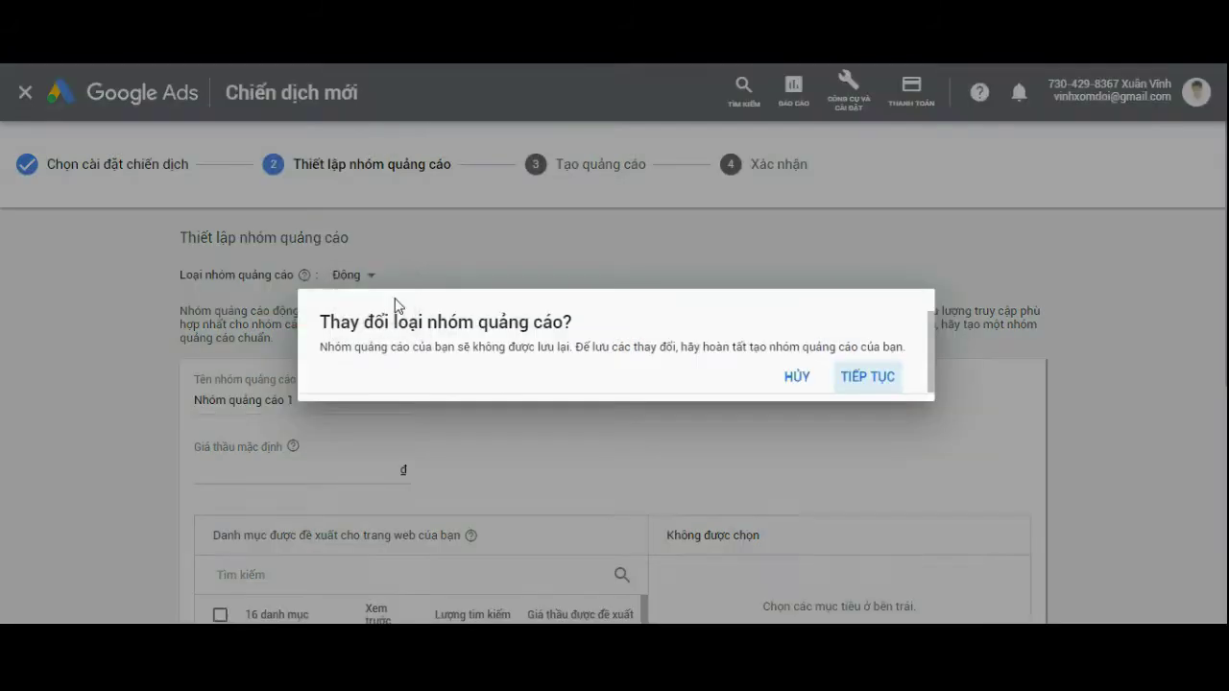
{"action": "left_click", "coordinate": [854, 380]}
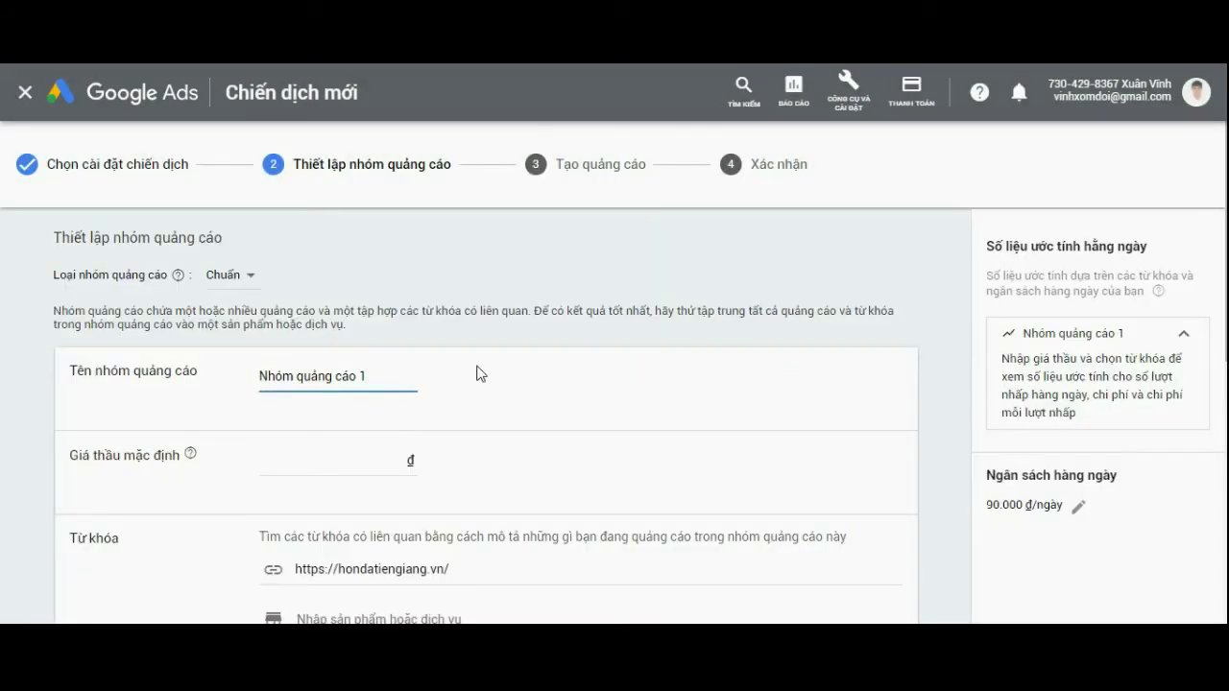
Step: Rename the ad group as CRV
{"action": "triple_click", "coordinate": [307, 381]}
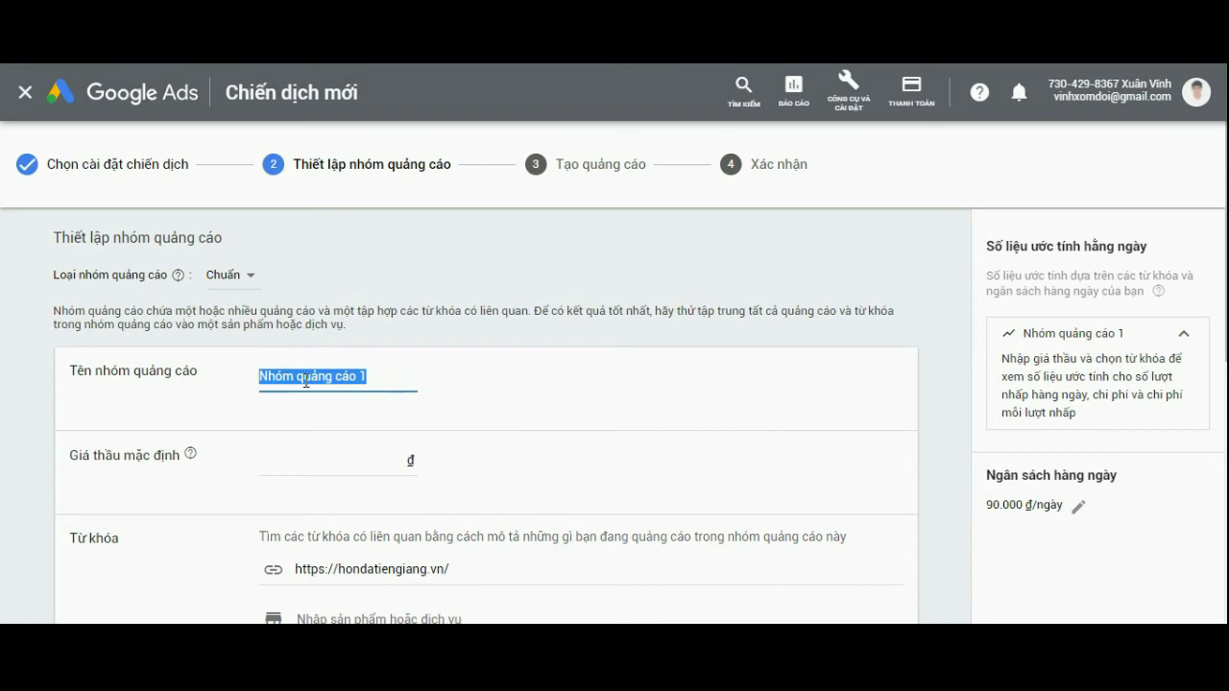
{"action": "type", "text": "CR"}
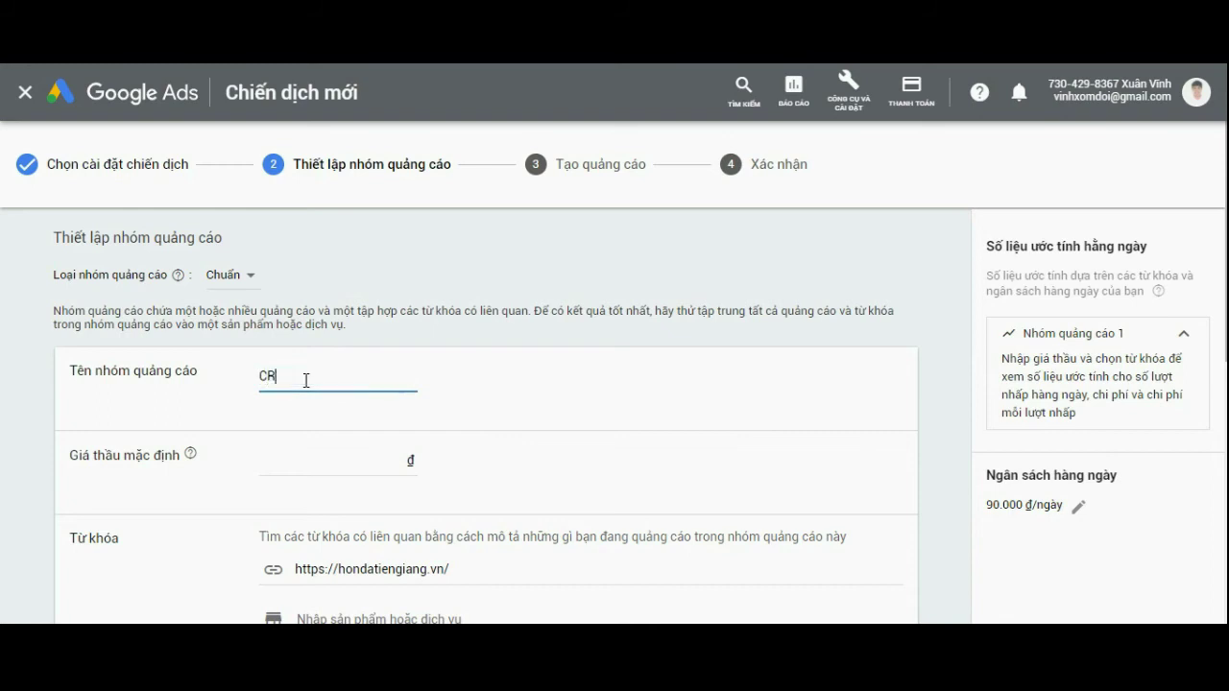
{"action": "type", "text": "V"}
{"action": "key", "text": "Tab"}
Step: Set the CRV ad group's default bid to 4000 ₫
{"action": "key", "text": "Tab"}
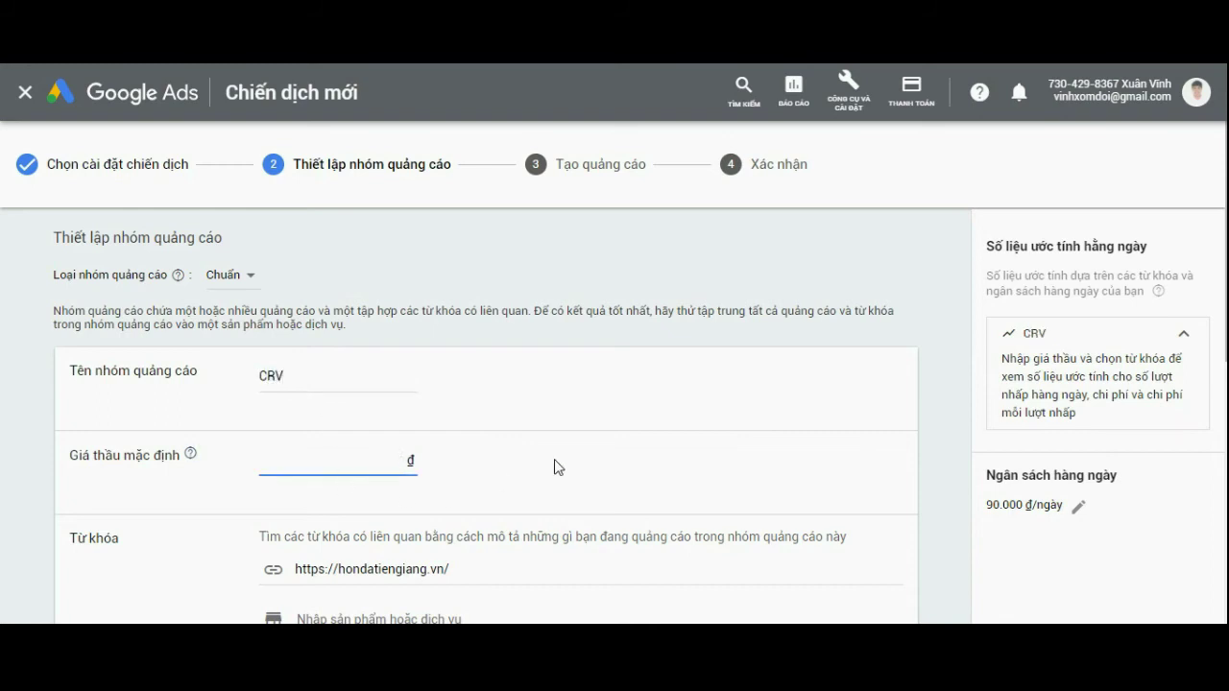
{"action": "scroll", "coordinate": [567, 461], "scroll_direction": "down", "scroll_amount": 1}
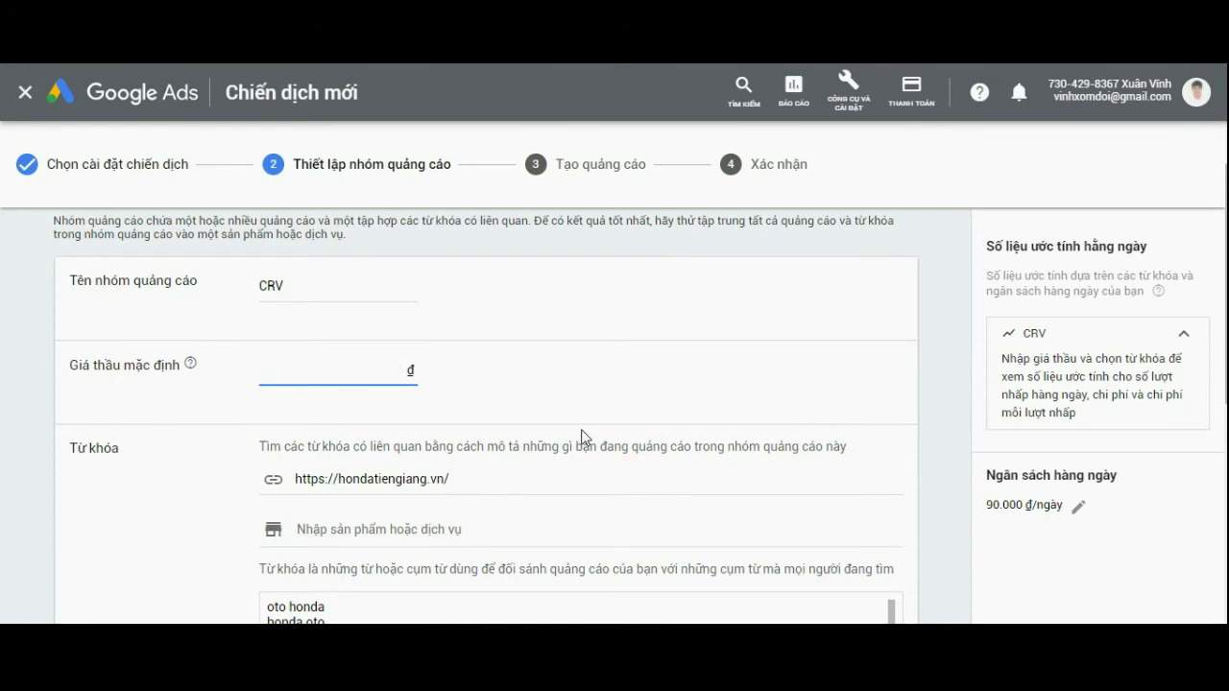
{"action": "type", "text": "300"}
{"action": "key", "text": "BackSpace"}
{"action": "key", "text": "BackSpace"}
{"action": "key", "text": "BackSpace"}
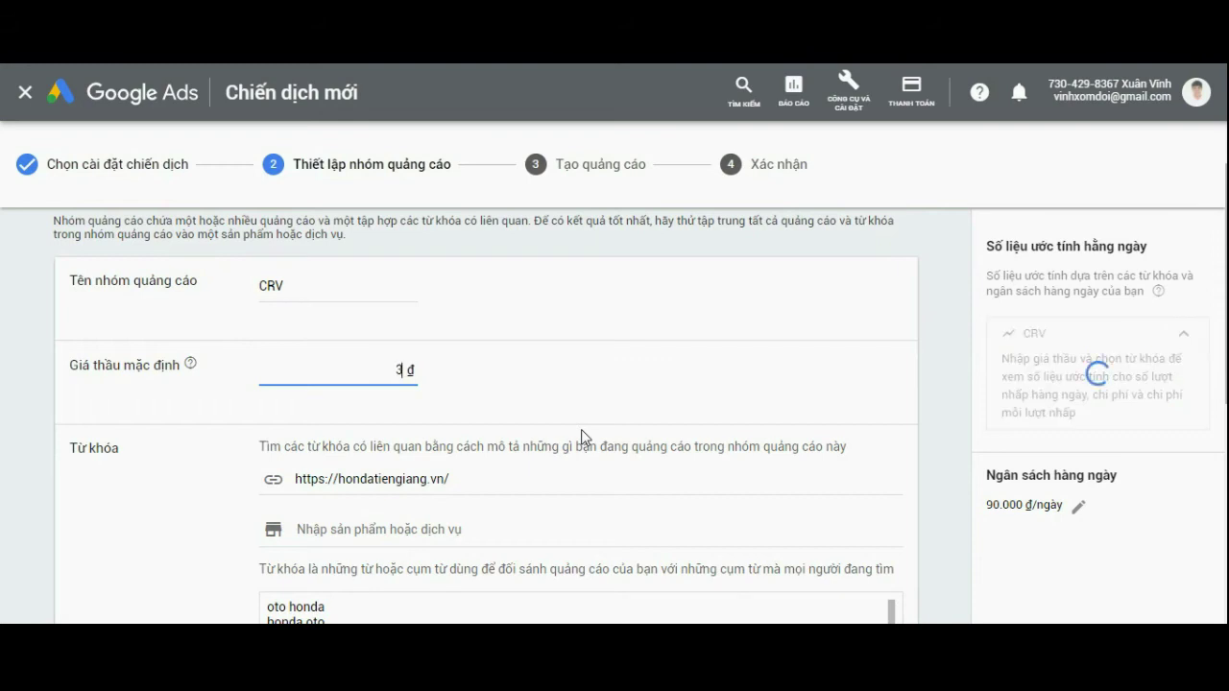
{"action": "type", "text": "4000"}
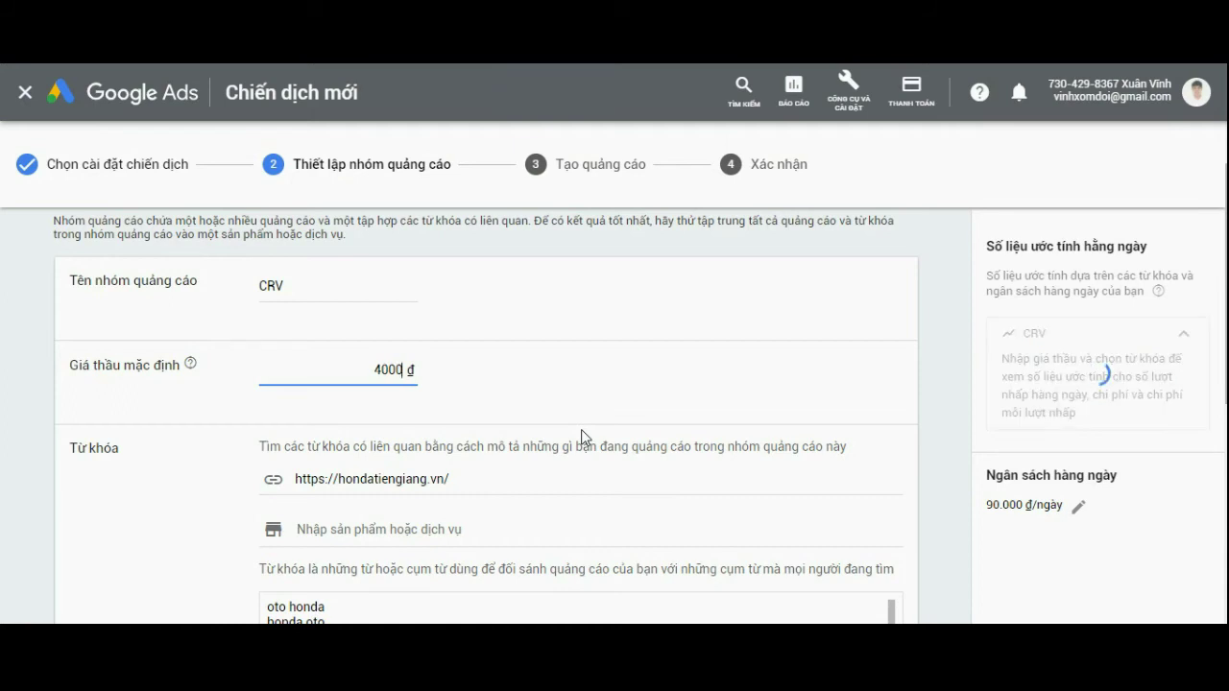
{"action": "key", "text": "Tab"}
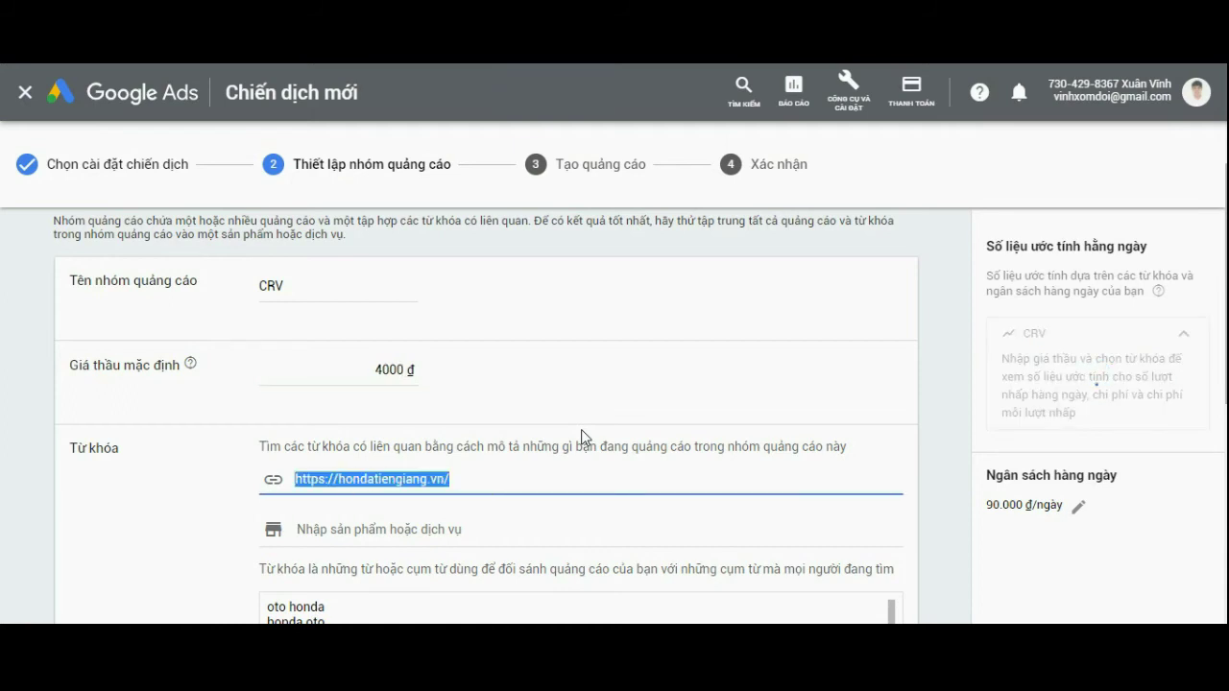
Step: Review the suggested keywords for the ad group and clear the whole list
{"action": "scroll", "coordinate": [595, 427], "scroll_direction": "down", "scroll_amount": 1}
{"action": "scroll", "coordinate": [595, 412], "scroll_direction": "down", "scroll_amount": 1}
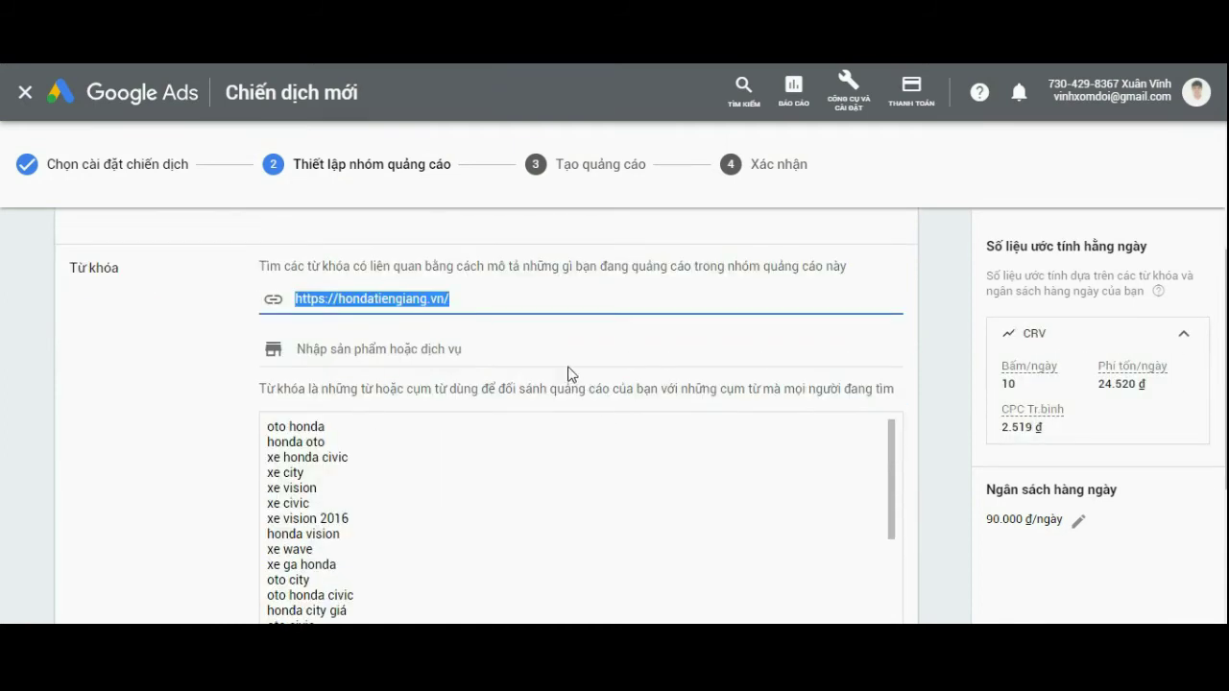
{"action": "left_click", "coordinate": [500, 337]}
{"action": "left_click_drag", "start_coordinate": [450, 298], "coordinate": [232, 301]}
{"action": "scroll", "coordinate": [614, 384], "scroll_direction": "down", "scroll_amount": 10}
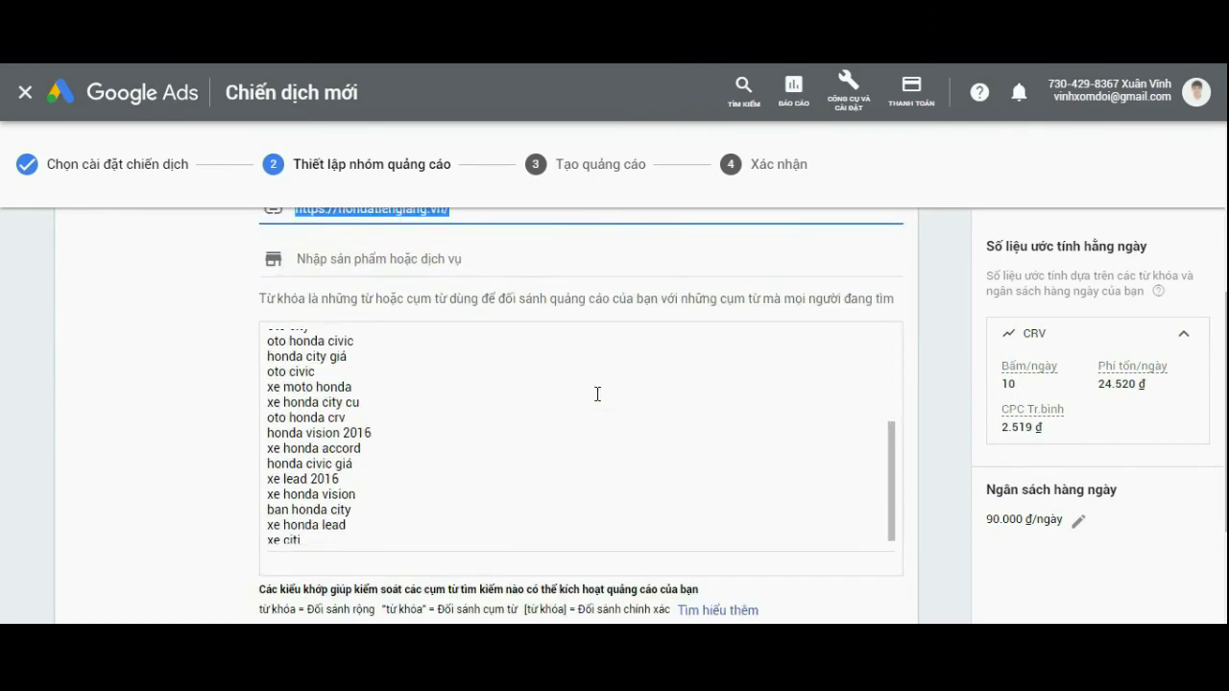
{"action": "scroll", "coordinate": [288, 523], "scroll_direction": "up", "scroll_amount": 5}
{"action": "left_click", "coordinate": [409, 502]}
{"action": "key", "text": "ctrl+a"}
{"action": "key", "text": "BackSpace"}
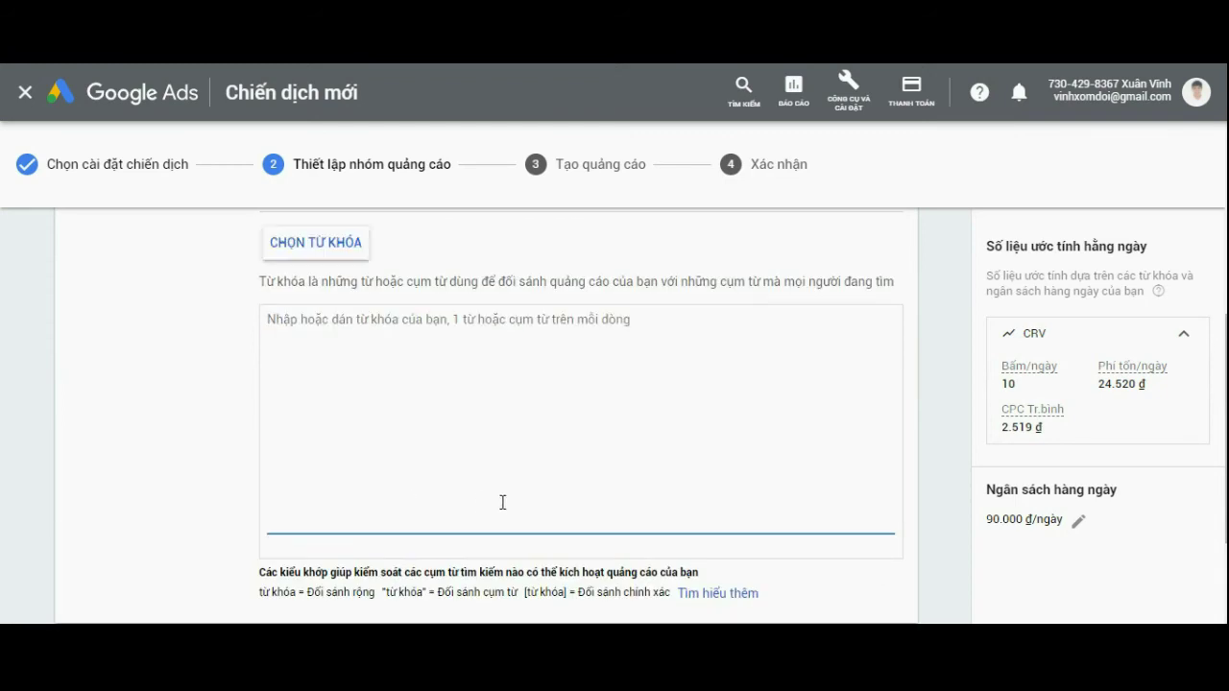
Step: Enter the phrase-match keywords "crv", "honda crv", "giá xe honda crv" and "xe honda 7 chỗ", one per line
{"action": "scroll", "coordinate": [503, 502], "scroll_direction": "up", "scroll_amount": 2}
{"action": "left_click_drag", "start_coordinate": [348, 324], "coordinate": [452, 325]}
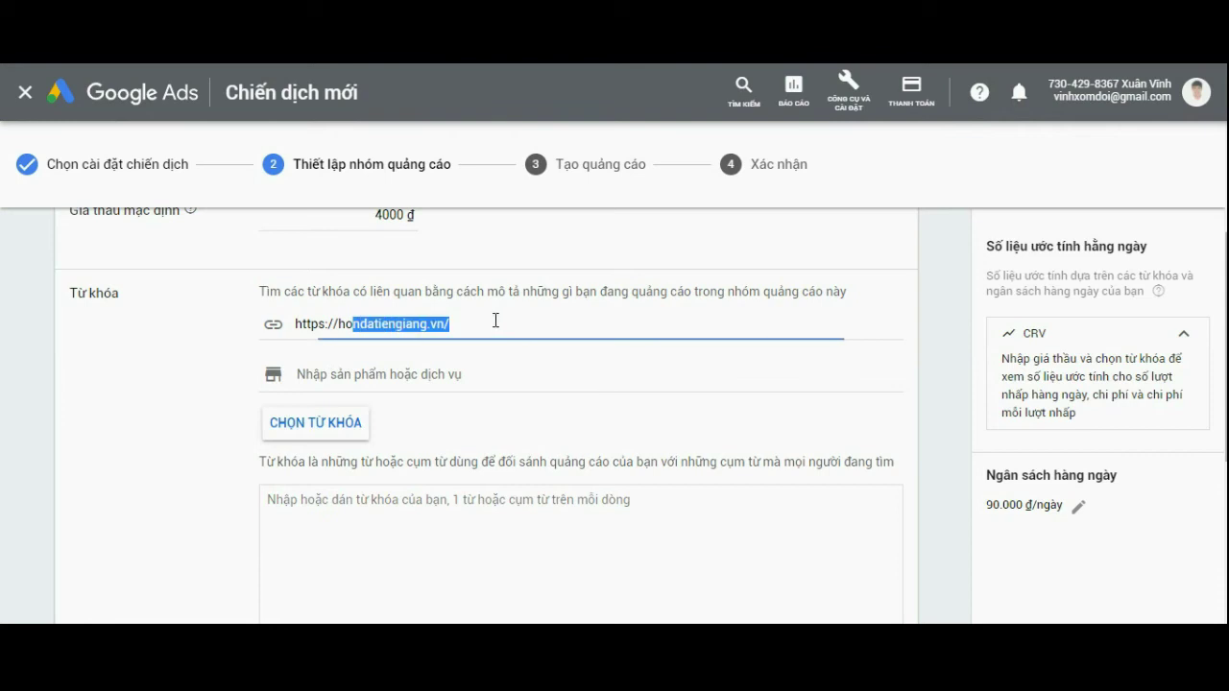
{"action": "left_click", "coordinate": [438, 326]}
{"action": "left_click", "coordinate": [323, 537]}
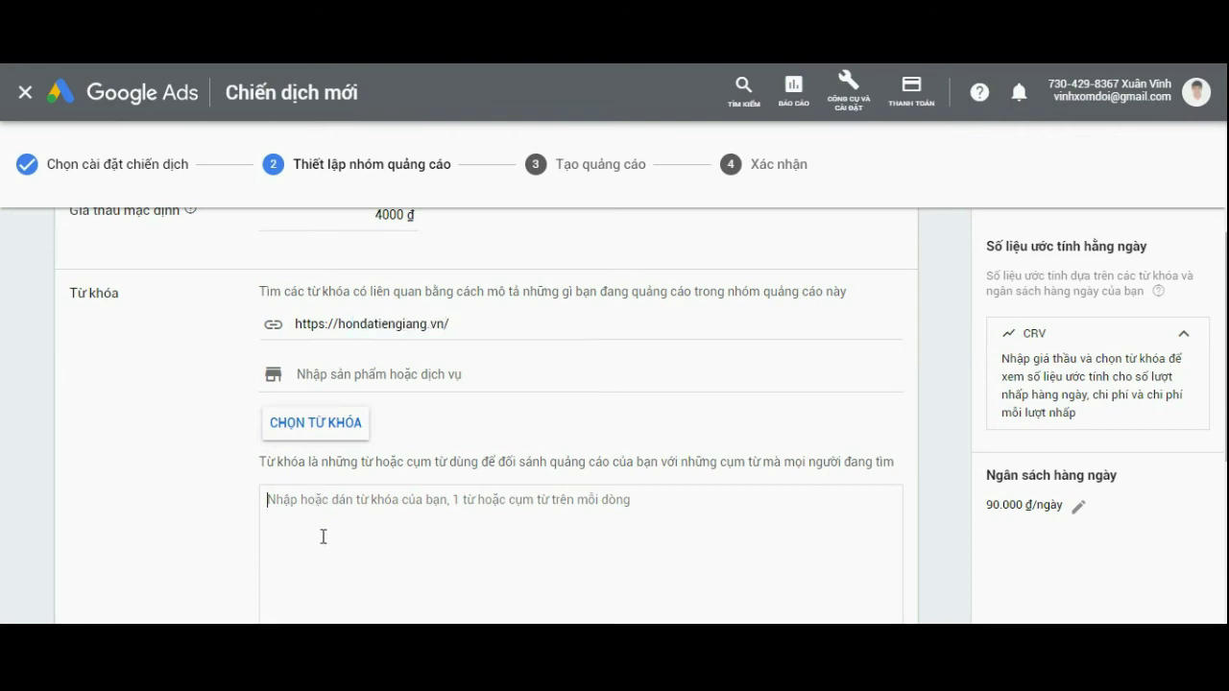
{"action": "type", "text": "\"crv\""}
{"action": "key", "text": "Return"}
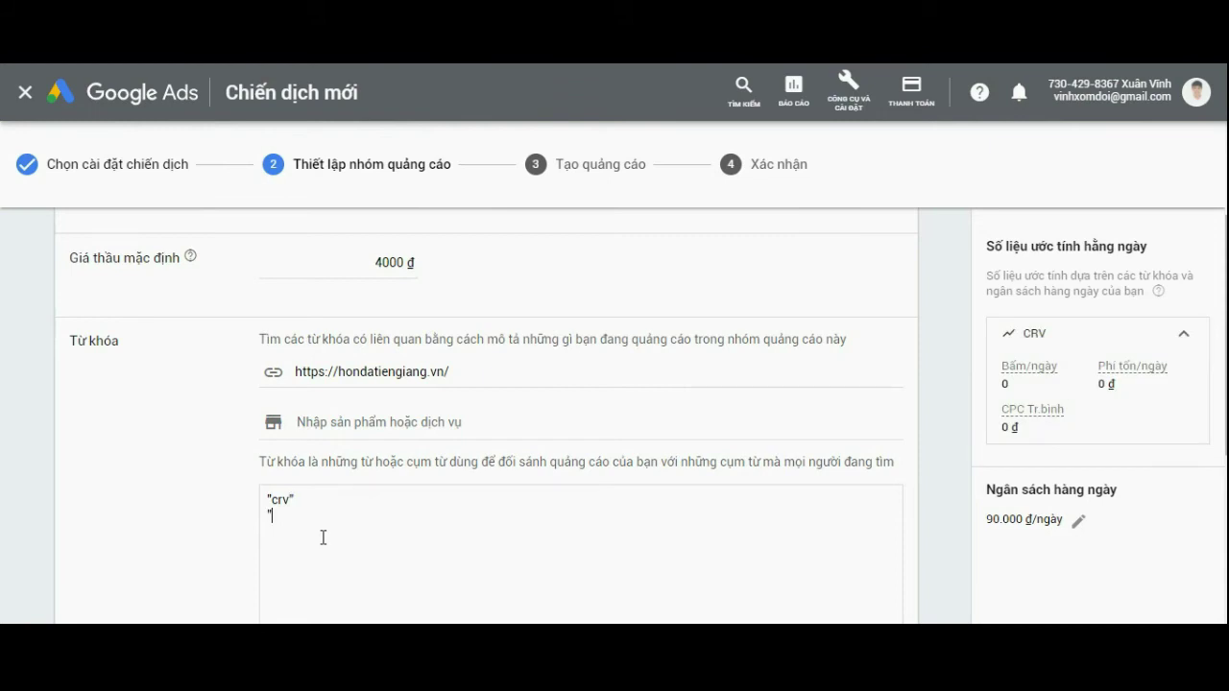
{"action": "type", "text": "\"honda crv\" \"giá xe honda crv"}
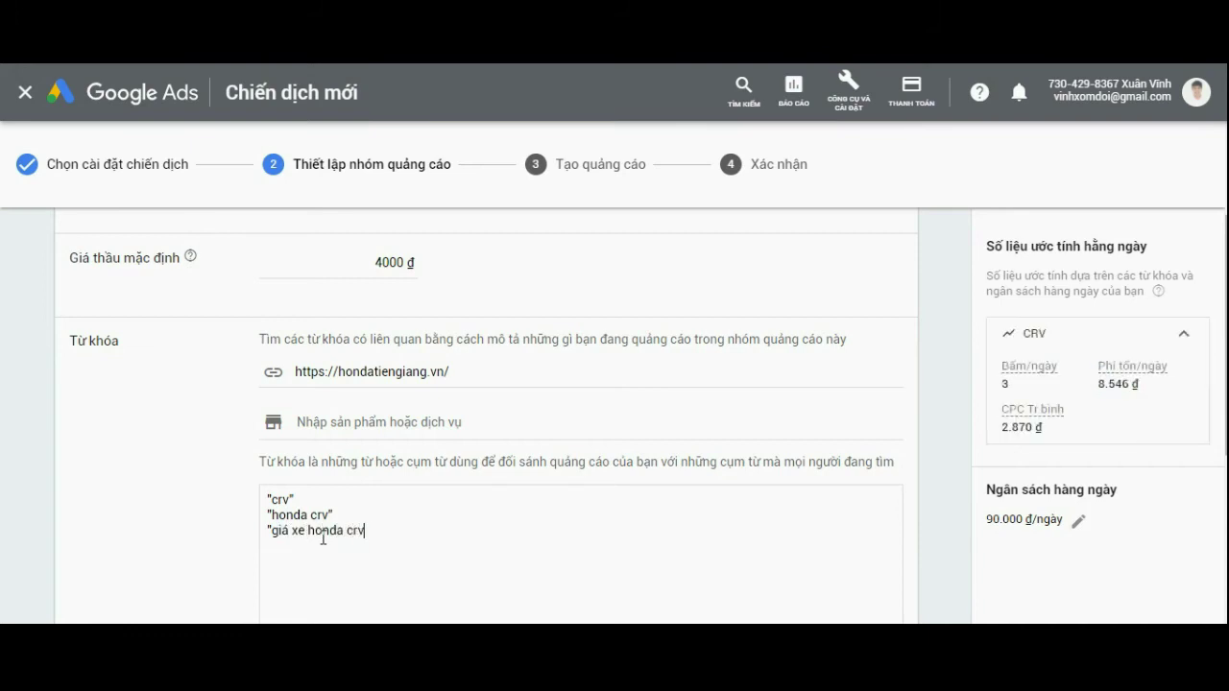
{"action": "type", "text": "\" \"xe"}
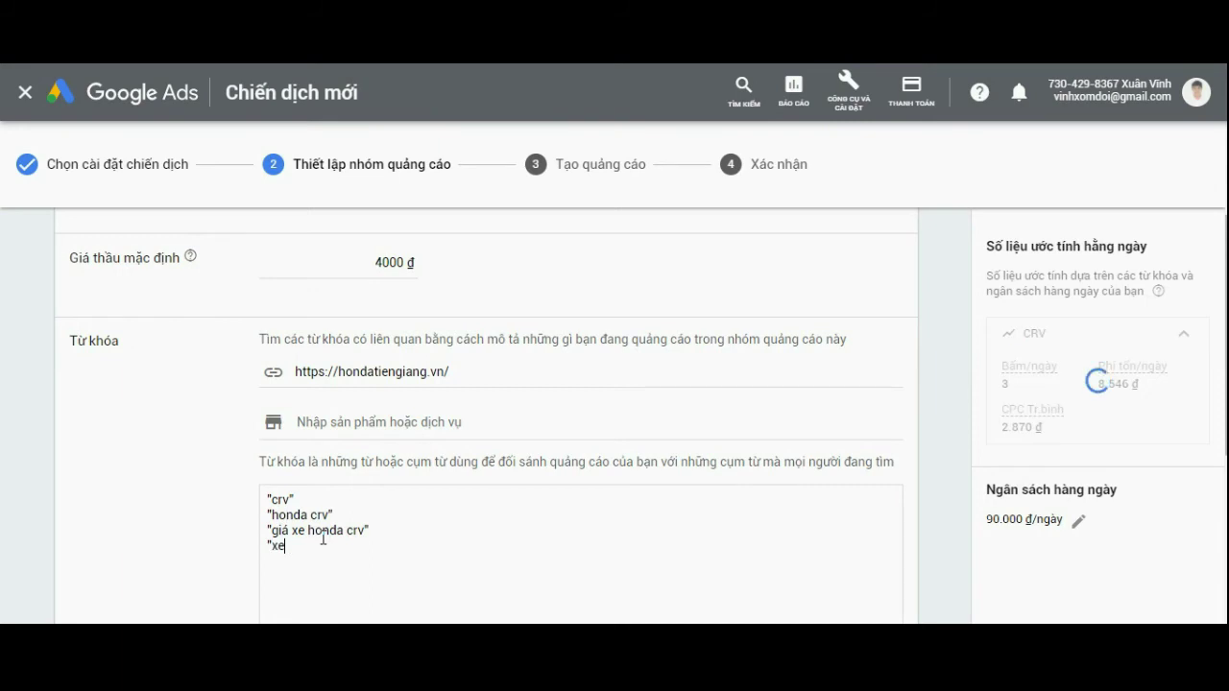
{"action": "type", "text": " honda 7 cho"}
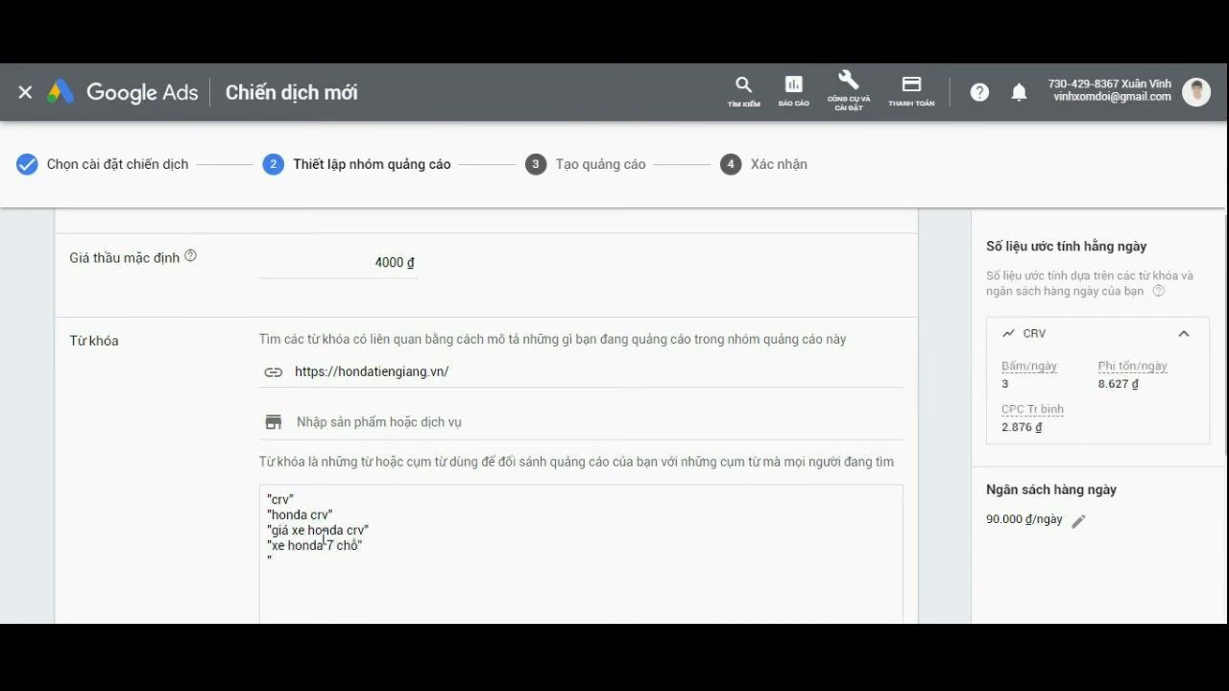
Step: Add the phrase-match keyword "honda crv 2020" on a new line of the keyword list
{"action": "scroll", "coordinate": [227, 490], "scroll_direction": "down", "scroll_amount": 1}
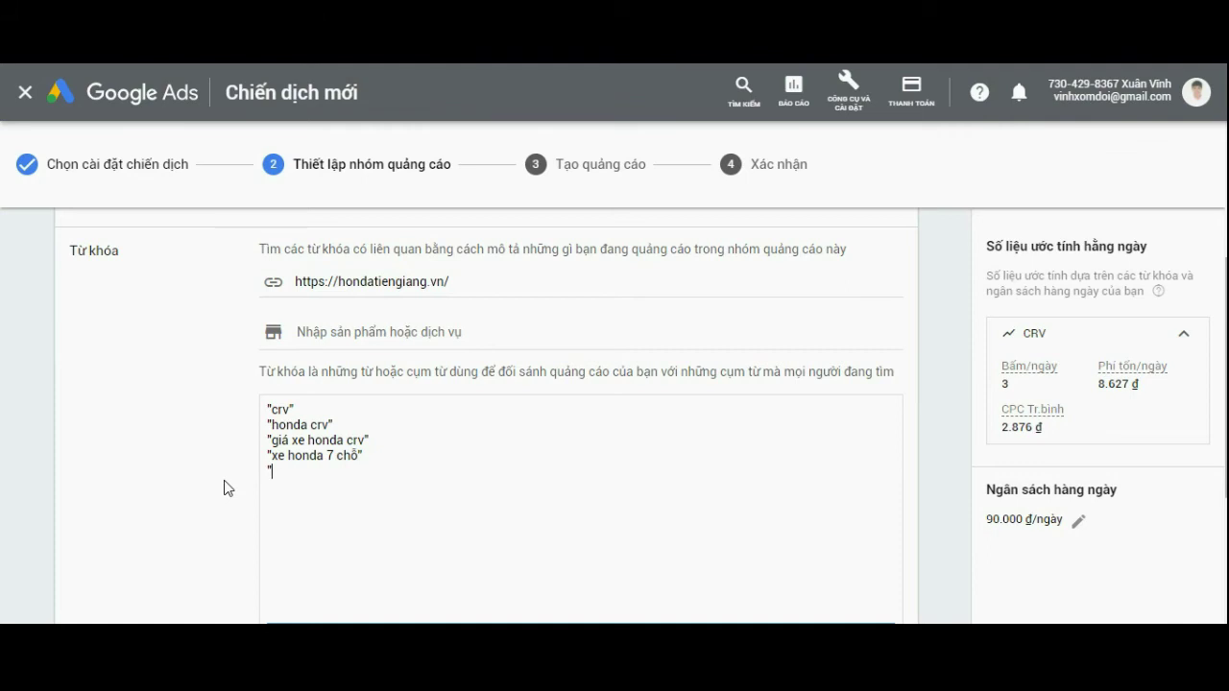
{"action": "type", "text": "hodna cr"}
{"action": "key", "text": "BackSpace"}
{"action": "key", "text": "BackSpace"}
{"action": "key", "text": "BackSpace"}
{"action": "key", "text": "BackSpace"}
{"action": "key", "text": "BackSpace"}
{"action": "key", "text": "BackSpace"}
{"action": "type", "text": "nda crv 2000"}
{"action": "key", "text": "BackSpace"}
{"action": "key", "text": "BackSpace"}
{"action": "type", "text": "2"}
{"action": "key", "text": "BackSpace"}
{"action": "key", "text": "BackSpace"}
{"action": "type", "text": "020\" \"honda"}
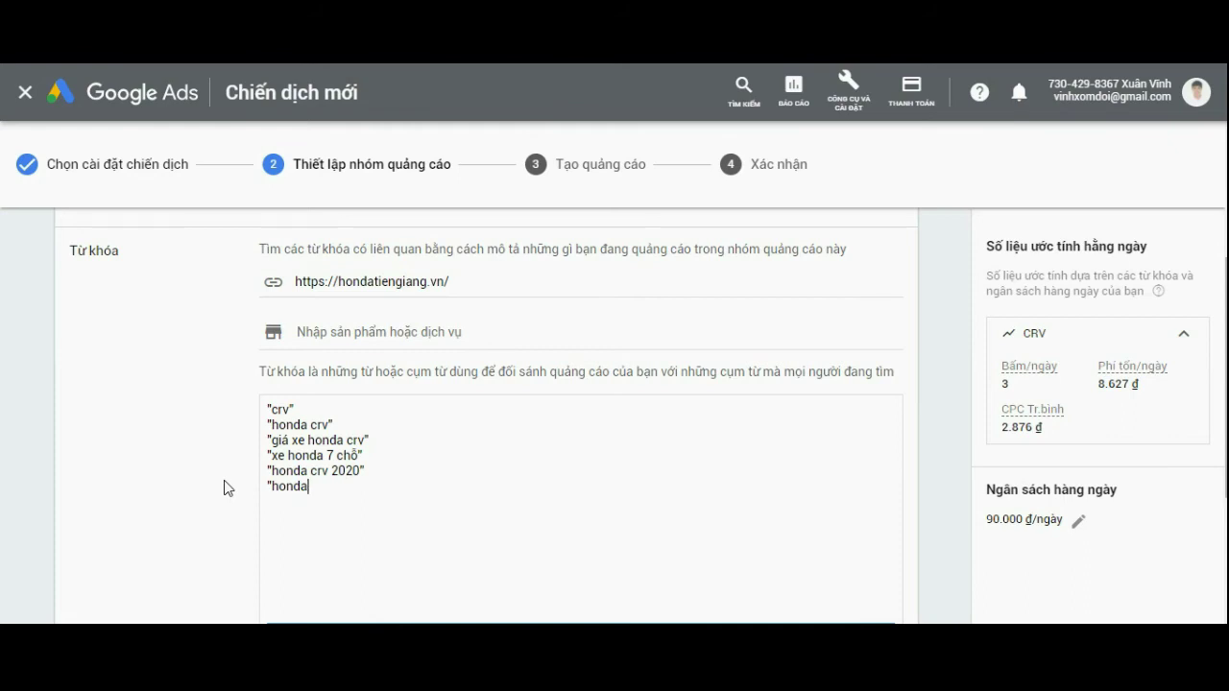
{"action": "type", "text": " crv"}
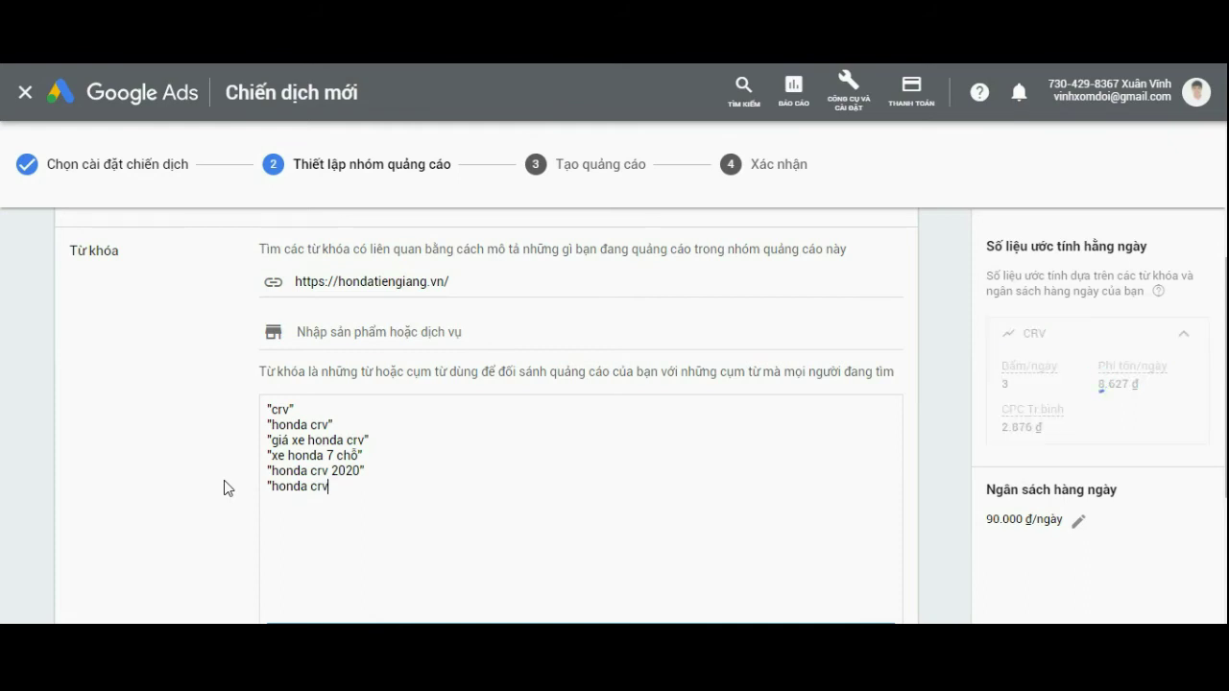
{"action": "key", "text": "BackSpace"}
{"action": "key", "text": "BackSpace"}
{"action": "key", "text": "BackSpace"}
{"action": "key", "text": "BackSpace"}
{"action": "key", "text": "BackSpace"}
{"action": "key", "text": "BackSpace"}
{"action": "key", "text": "BackSpace"}
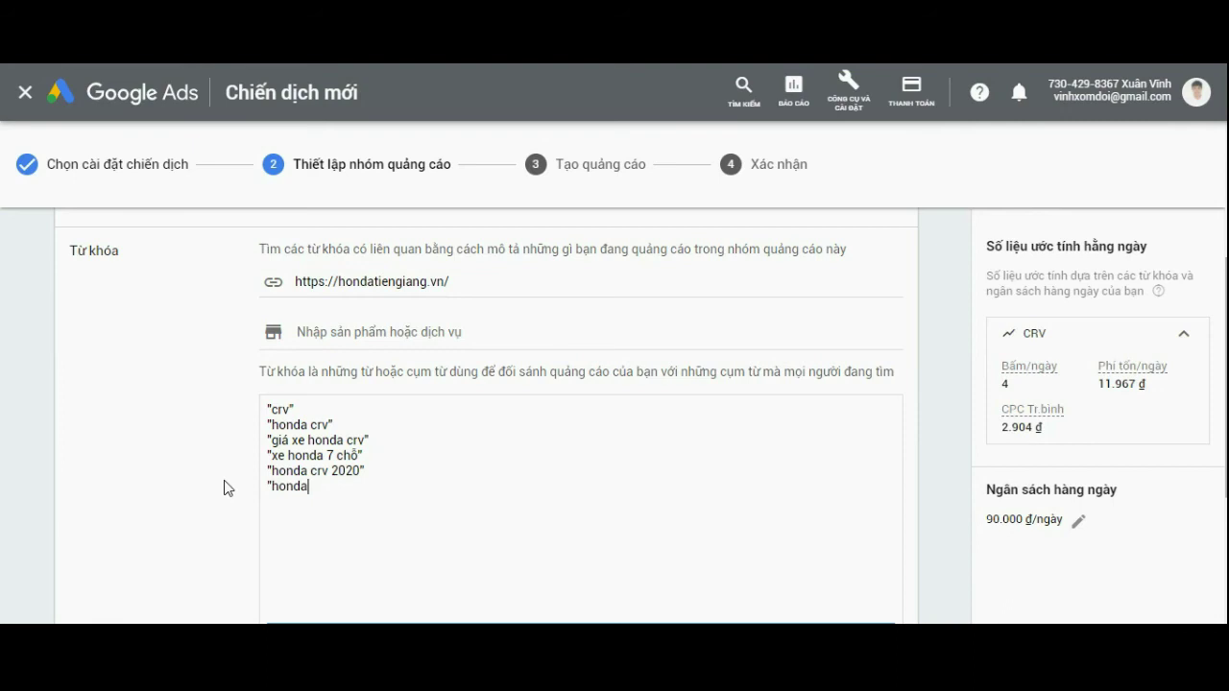
{"action": "key", "text": "BackSpace"}
{"action": "key", "text": "BackSpace"}
Step: Check the keyword list, then save the ad group and continue to ad creation
{"action": "scroll", "coordinate": [686, 534], "scroll_direction": "down", "scroll_amount": 3}
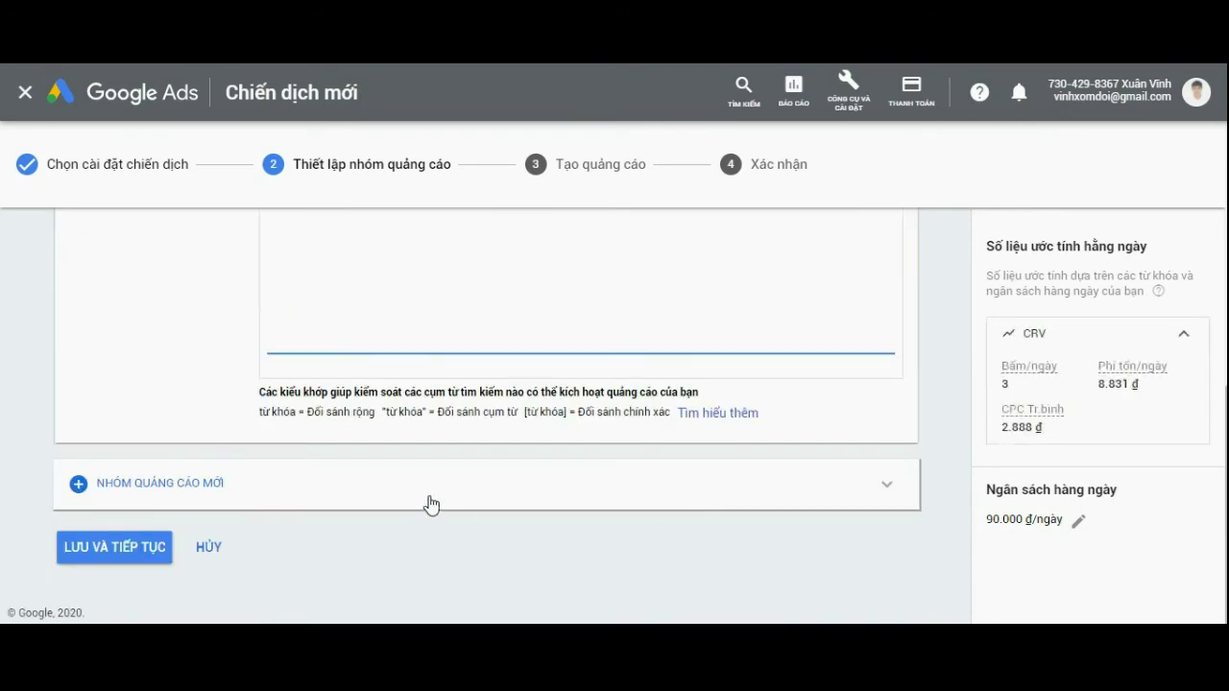
{"action": "scroll", "coordinate": [430, 504], "scroll_direction": "up", "scroll_amount": 2}
{"action": "scroll", "coordinate": [462, 468], "scroll_direction": "up", "scroll_amount": 2}
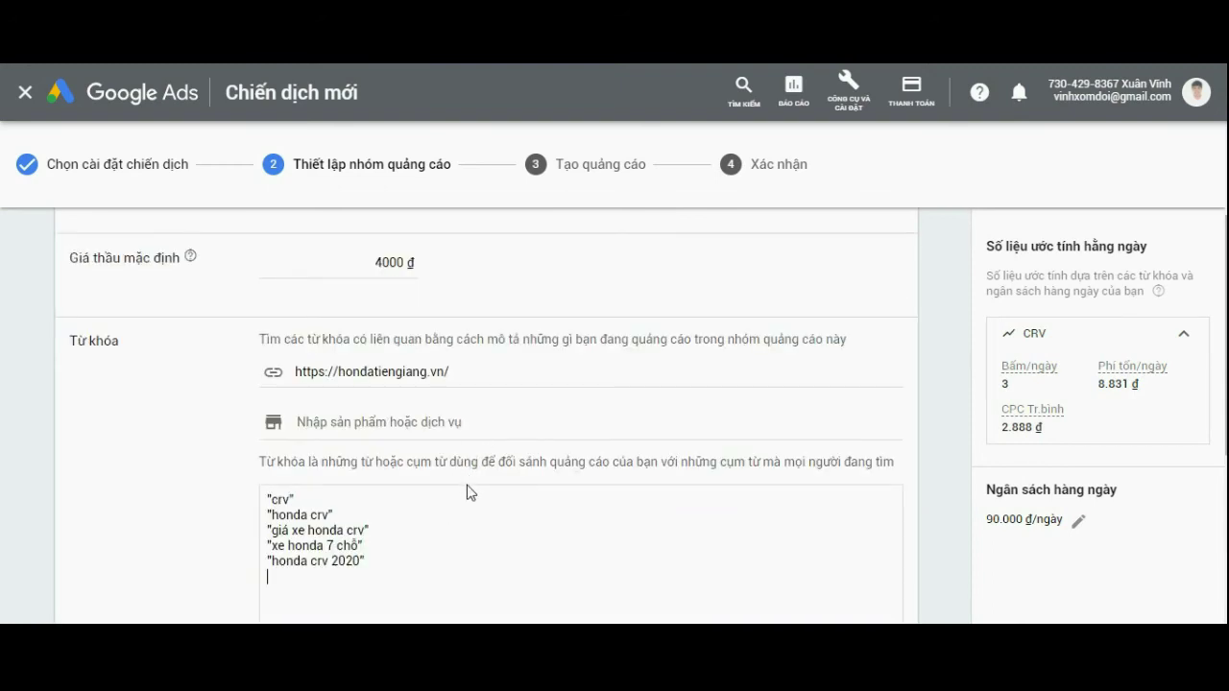
{"action": "scroll", "coordinate": [464, 542], "scroll_direction": "down", "scroll_amount": 2}
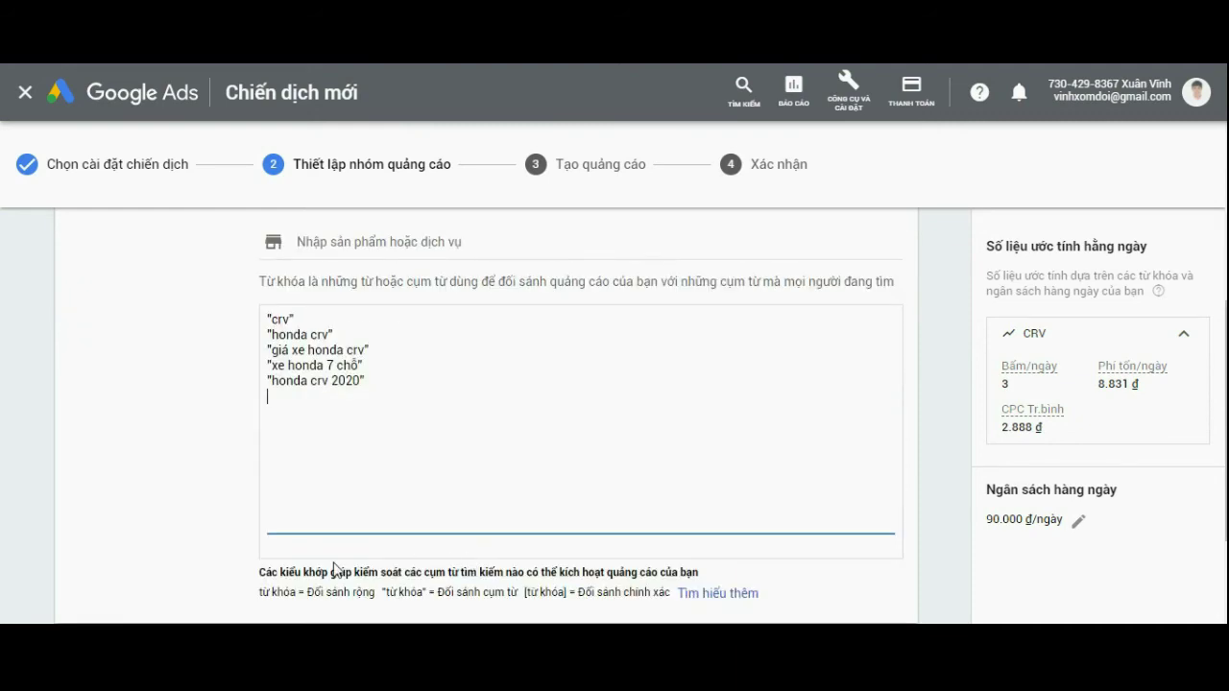
{"action": "scroll", "coordinate": [250, 557], "scroll_direction": "down", "scroll_amount": 2}
{"action": "left_click", "coordinate": [162, 546]}
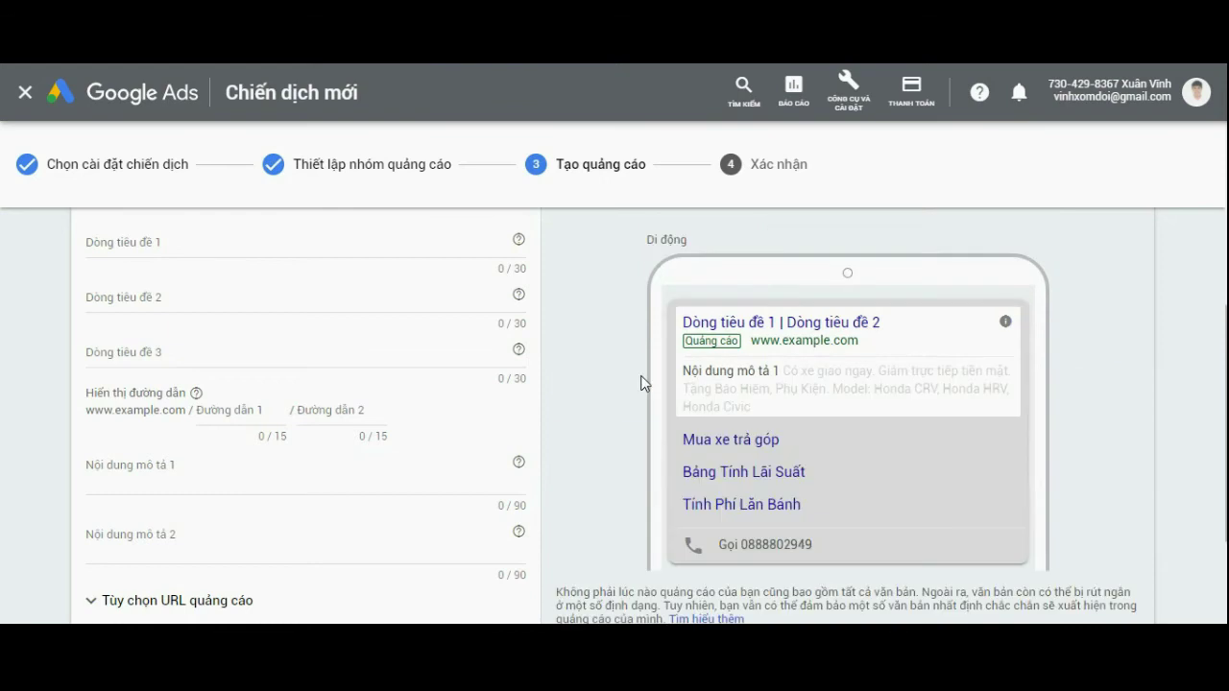
{"action": "scroll", "coordinate": [642, 383], "scroll_direction": "up", "scroll_amount": 2}
{"action": "left_click", "coordinate": [279, 371]}
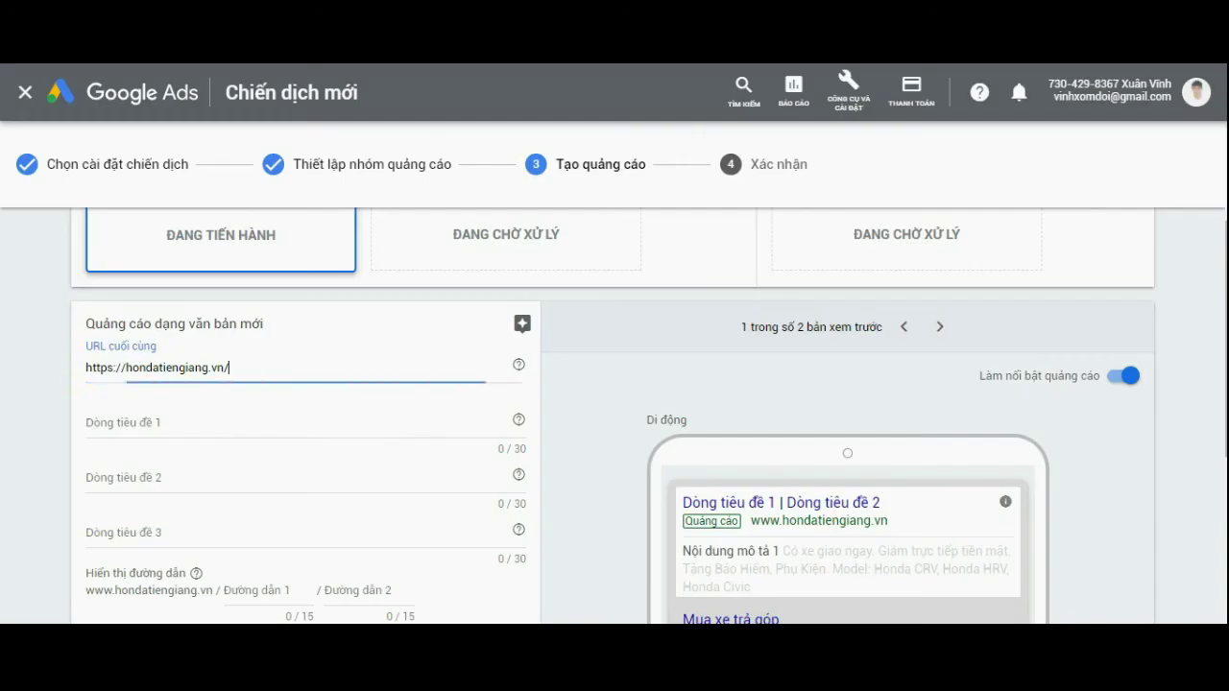
{"action": "key", "text": "ctrl+a"}
{"action": "type", "text": "https://hondatiengiang.vn/xe/honda-crv/"}
Step: Enter "Giá Xe Honda CRV Tiền Giang" as headline 1 of the text ad
{"action": "left_click", "coordinate": [226, 419]}
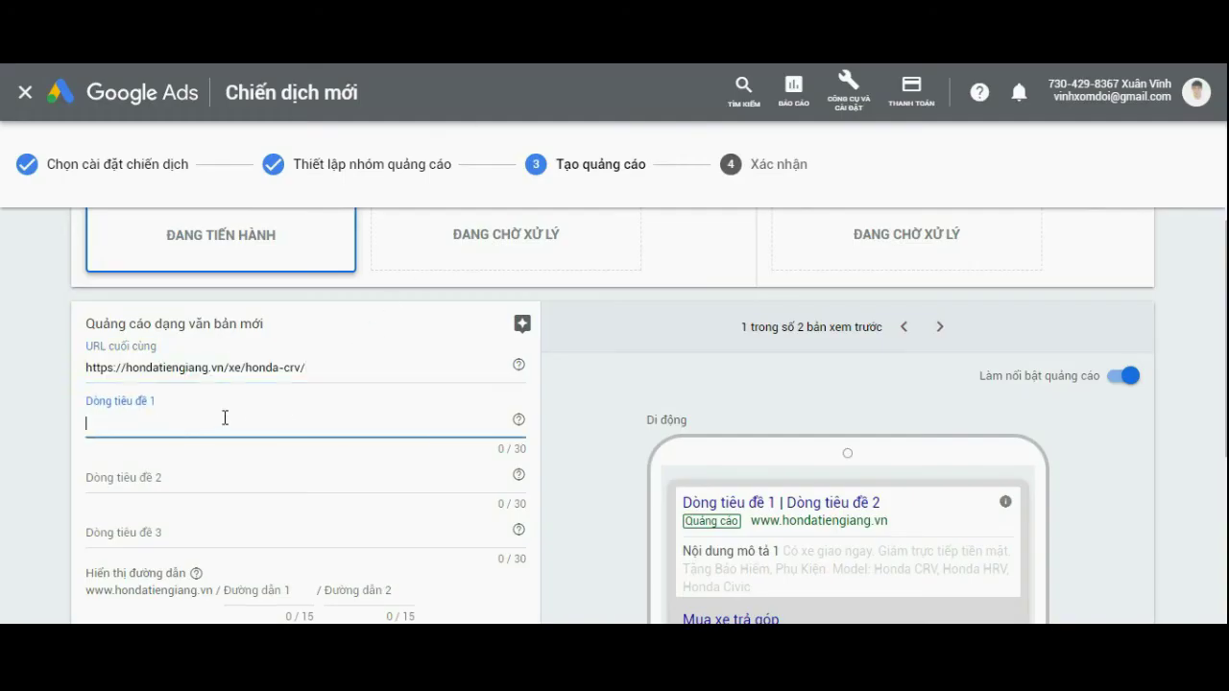
{"action": "scroll", "coordinate": [284, 433], "scroll_direction": "down", "scroll_amount": 1}
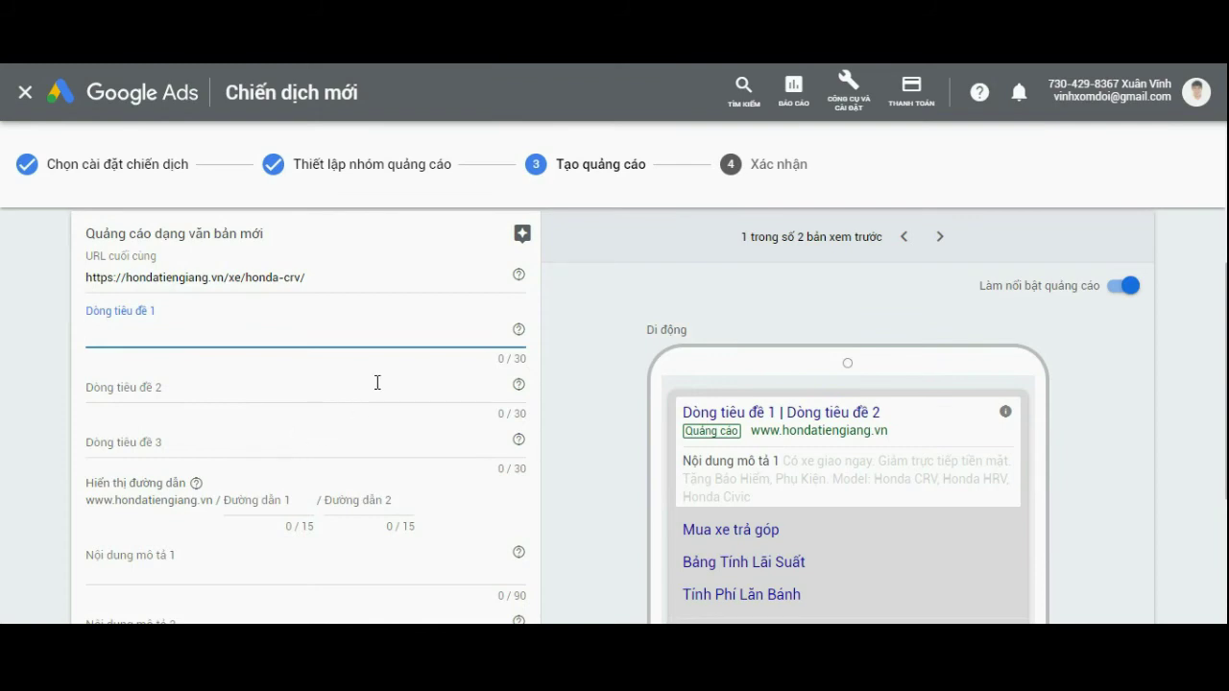
{"action": "type", "text": "Gia"}
{"action": "type", "text": " Xe Honda"}
{"action": "type", "text": " CRV"}
{"action": "type", "text": " Tiền Gian"}
{"action": "type", "text": "g"}
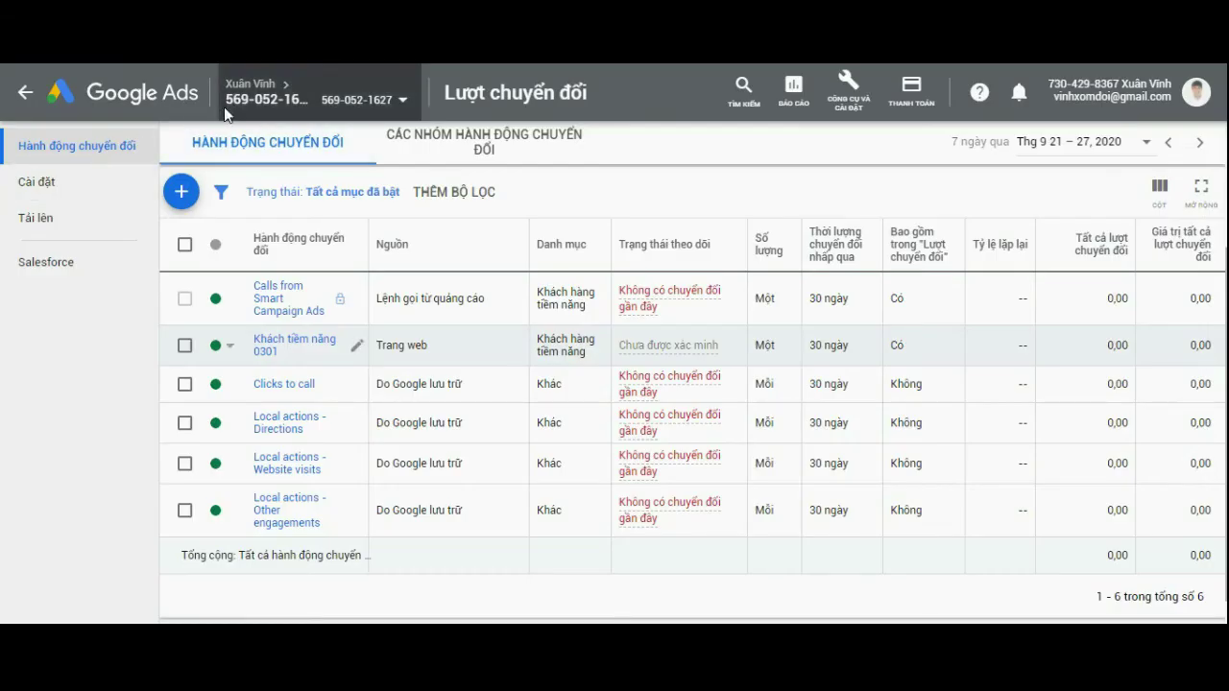
Step: Open the ads of the QC Chi Phí Cty campaign and examine the existing Honda ads in the other account for wording
{"action": "left_click", "coordinate": [225, 105]}
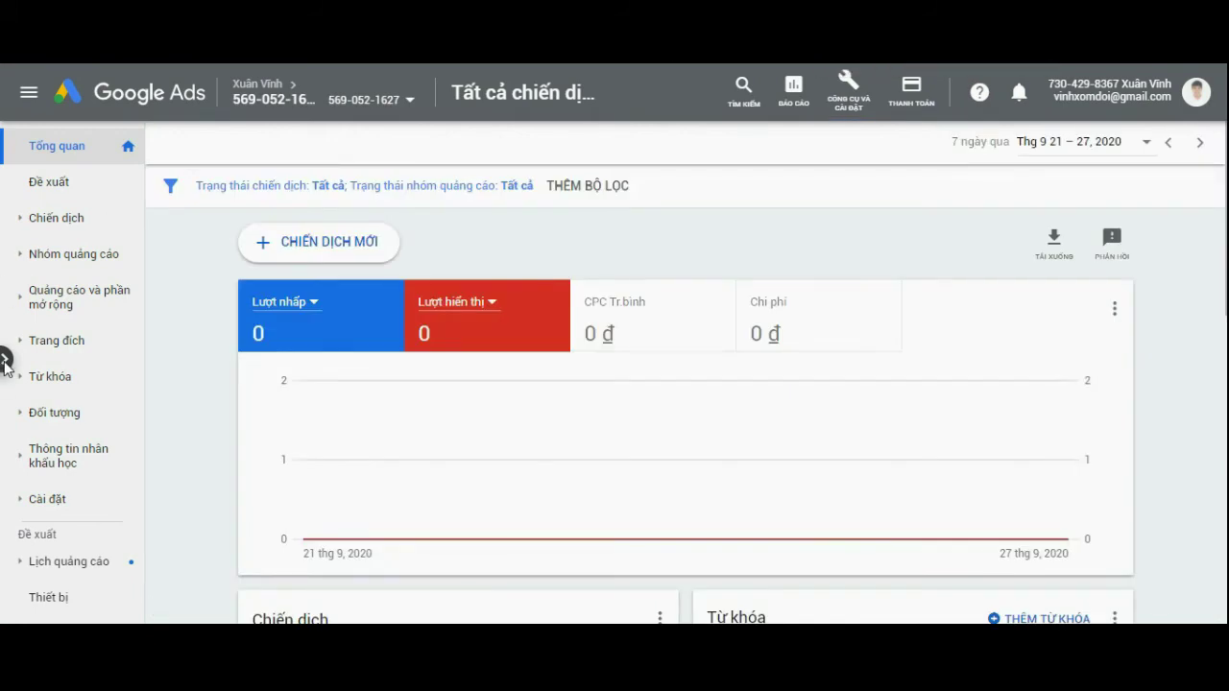
{"action": "left_click", "coordinate": [5, 360]}
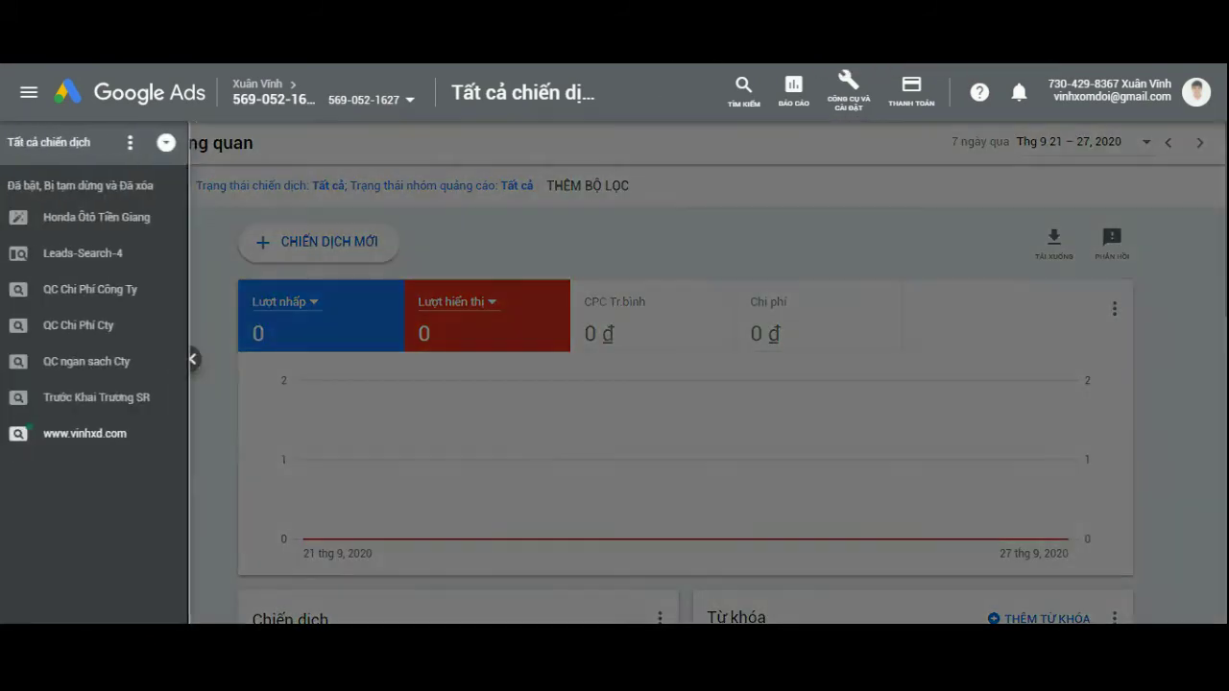
{"action": "left_click", "coordinate": [128, 343]}
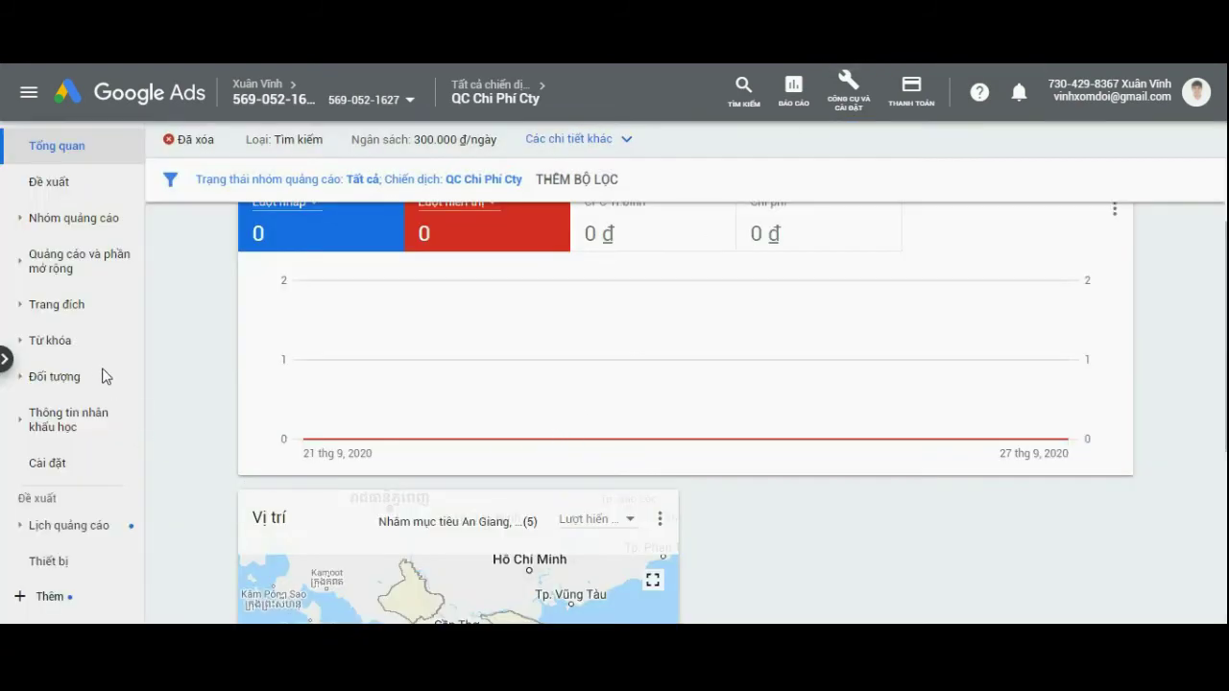
{"action": "left_click", "coordinate": [85, 265]}
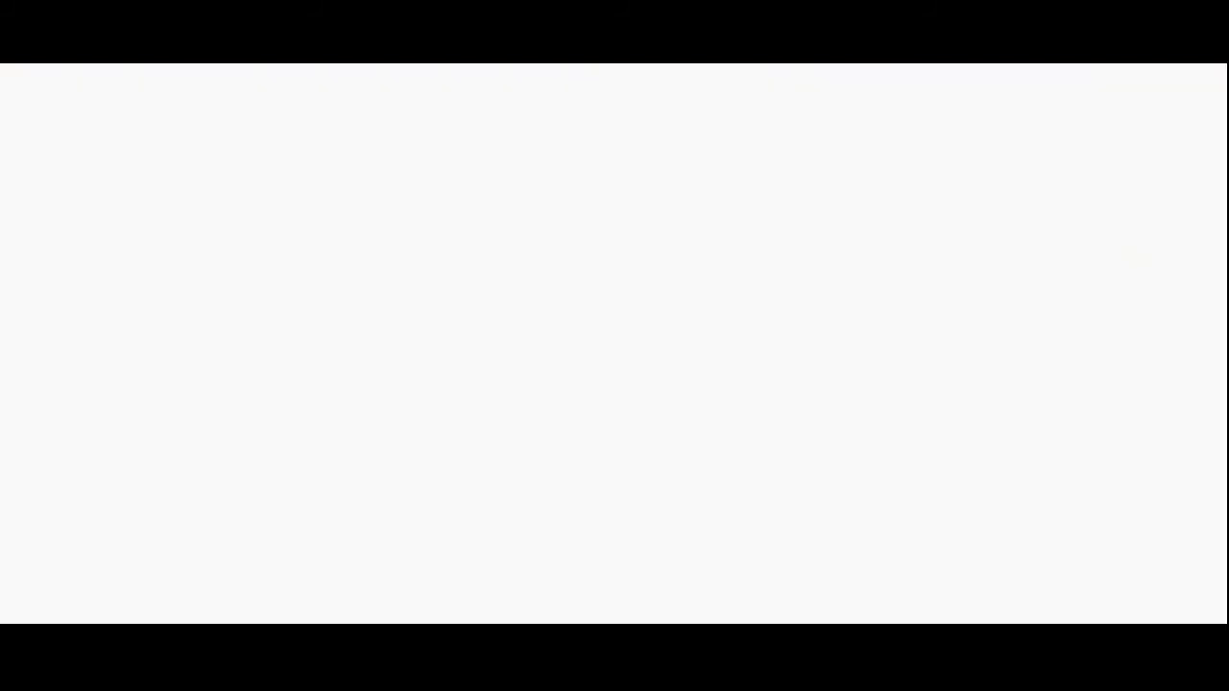
{"action": "scroll", "coordinate": [607, 394], "scroll_direction": "up", "scroll_amount": 1}
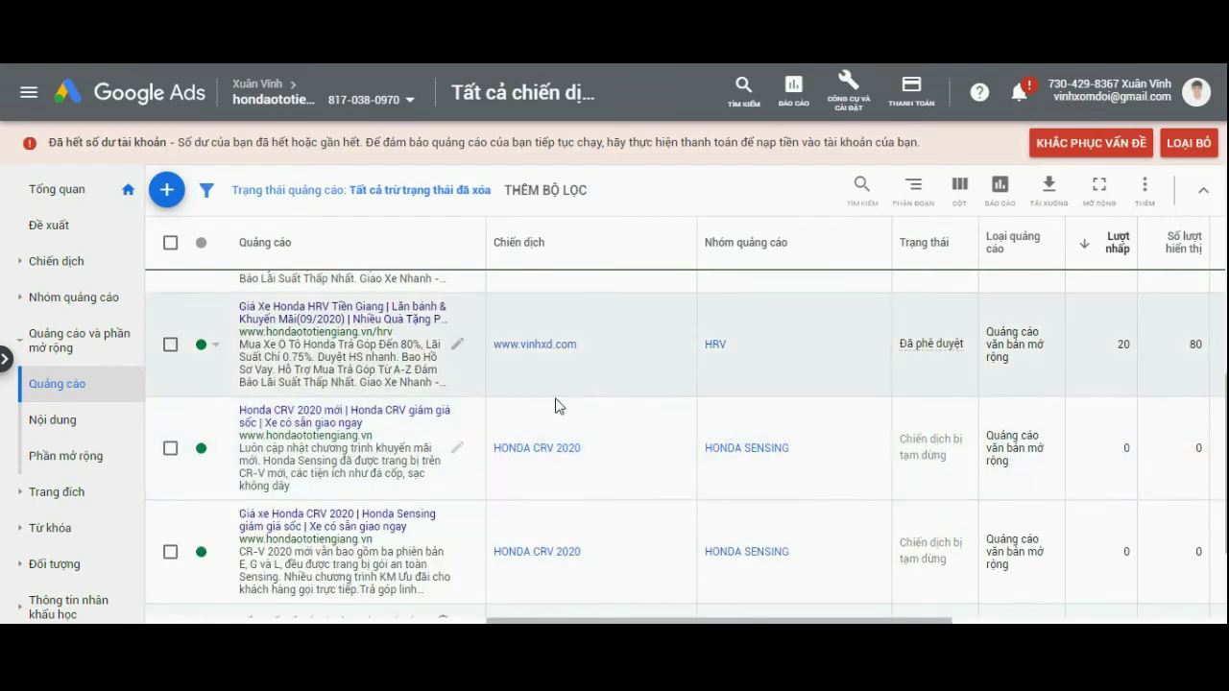
{"action": "left_click", "coordinate": [331, 424]}
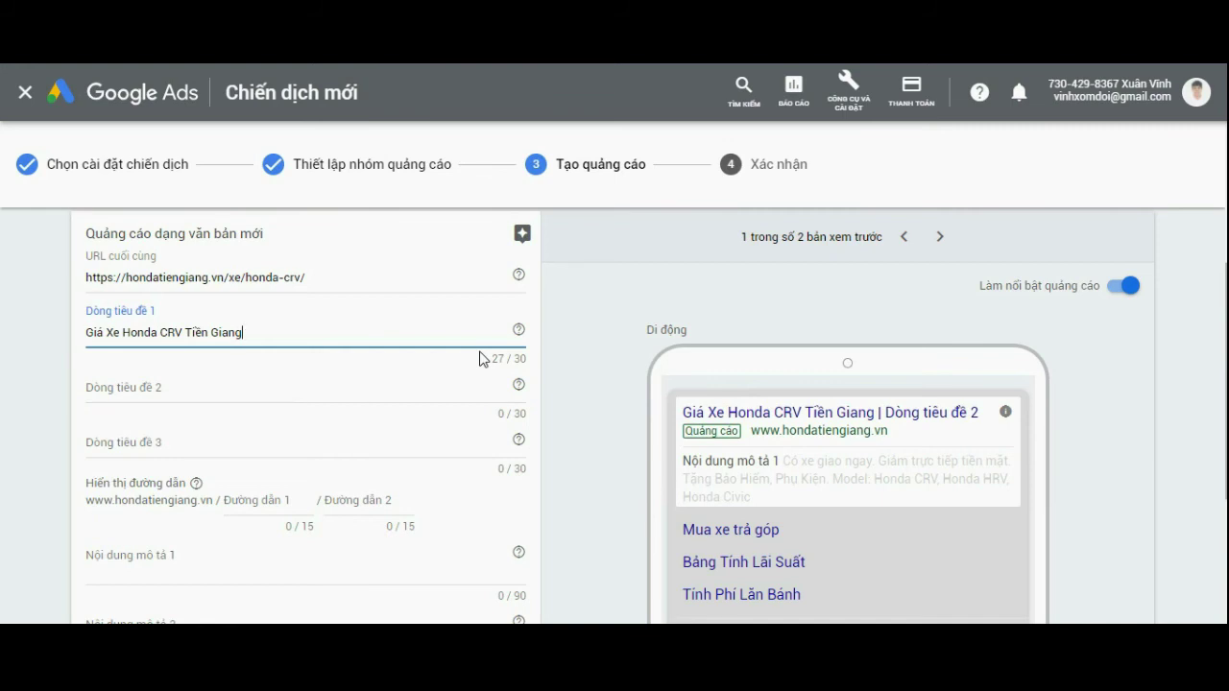
Step: Enter "Tặng Tiền Mặt + PK Giá Trị" as headline 2 of the text ad
{"action": "key", "text": "Tab"}
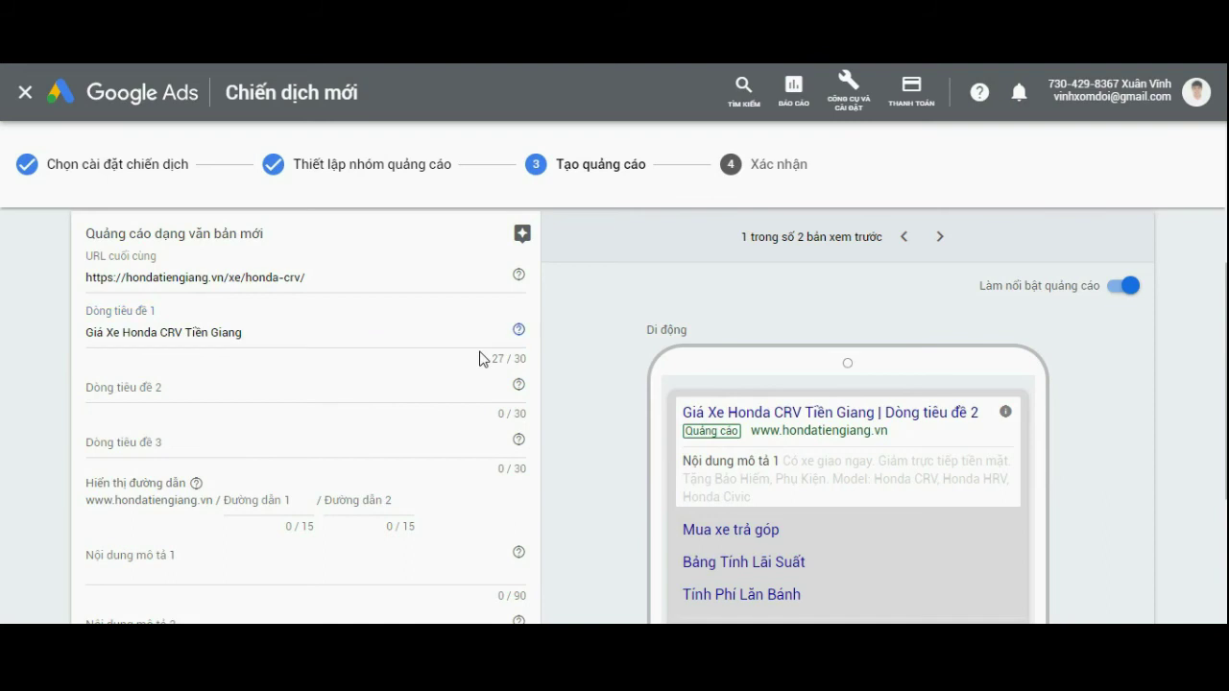
{"action": "left_click", "coordinate": [220, 390]}
{"action": "left_click", "coordinate": [189, 384]}
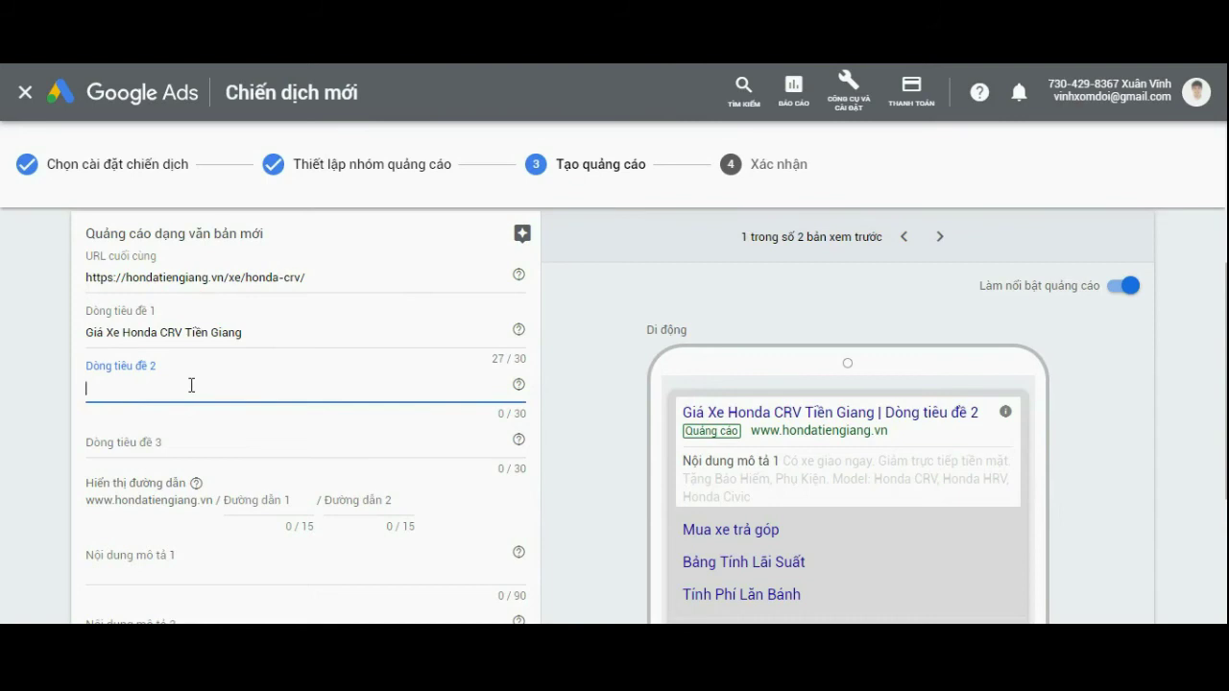
{"action": "type", "text": "TAngw"}
{"action": "key", "text": "BackSpace"}
{"action": "key", "text": "BackSpace"}
{"action": "key", "text": "BackSpace"}
{"action": "type", "text": "anawg Tie"}
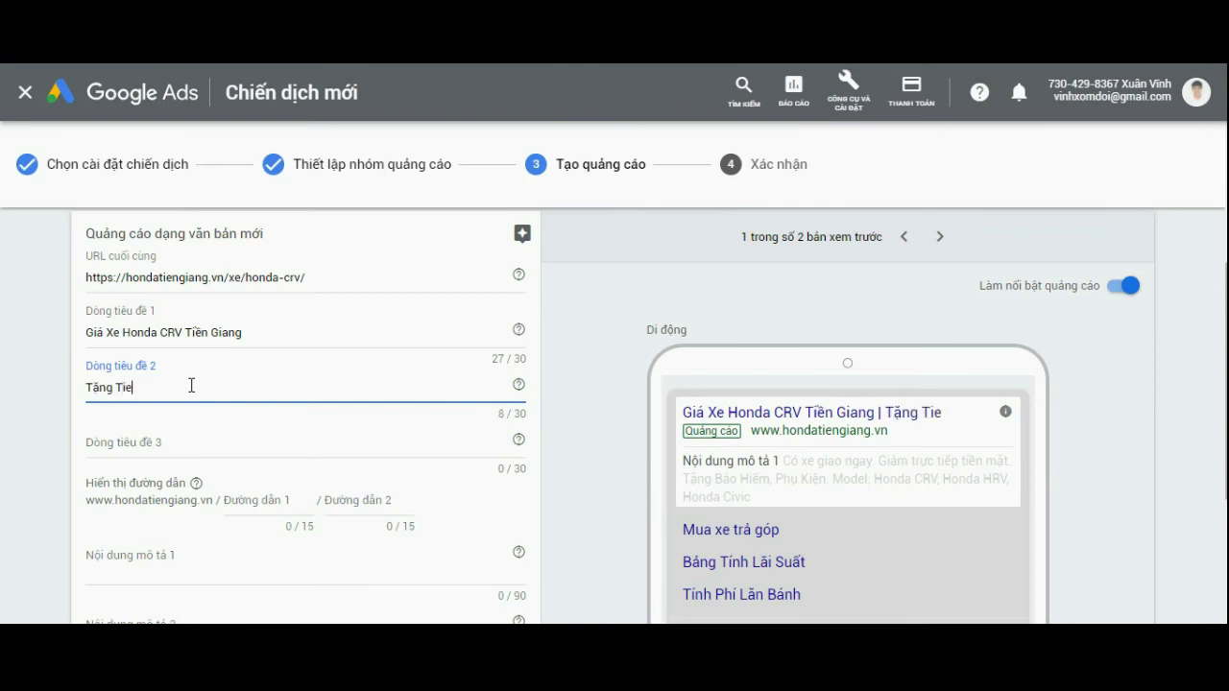
{"action": "type", "text": "nf MAt"}
{"action": "key", "text": "BackSpace"}
{"action": "key", "text": "BackSpace"}
{"action": "type", "text": "at"}
{"action": "type", "text": " + pk"}
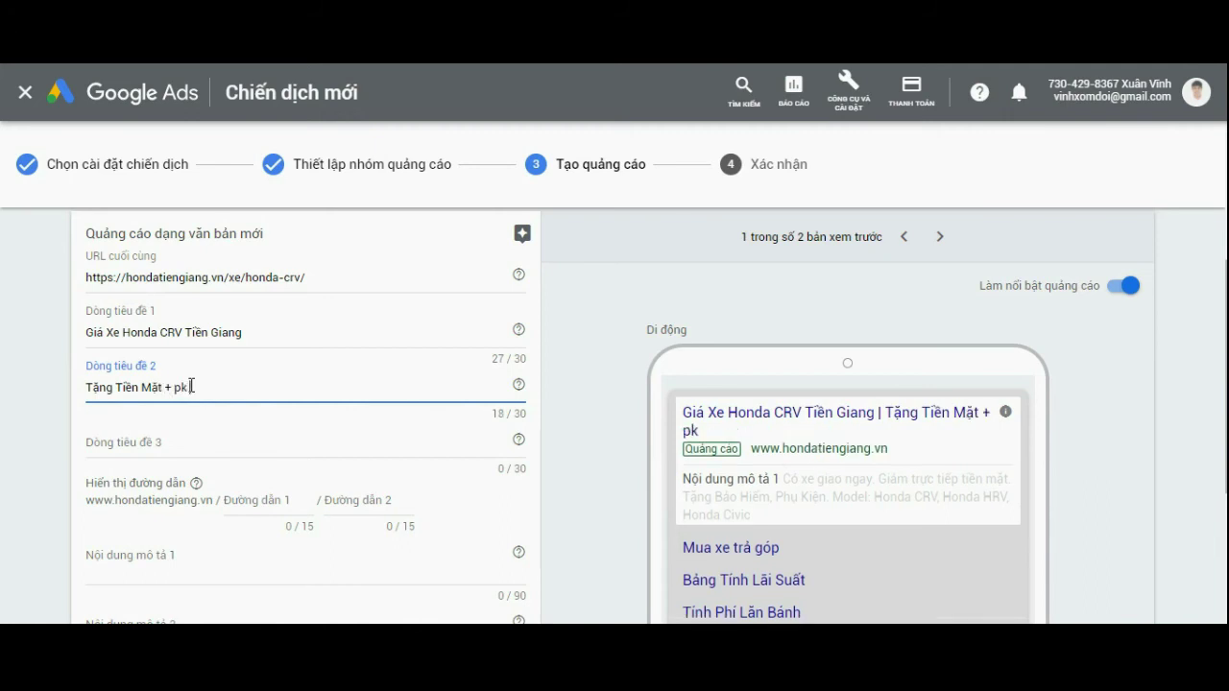
{"action": "key", "text": "BackSpace"}
{"action": "key", "text": "BackSpace"}
{"action": "key", "text": "BackSpace"}
{"action": "type", "text": "PK Gia"}
{"action": "type", "text": " TRi"}
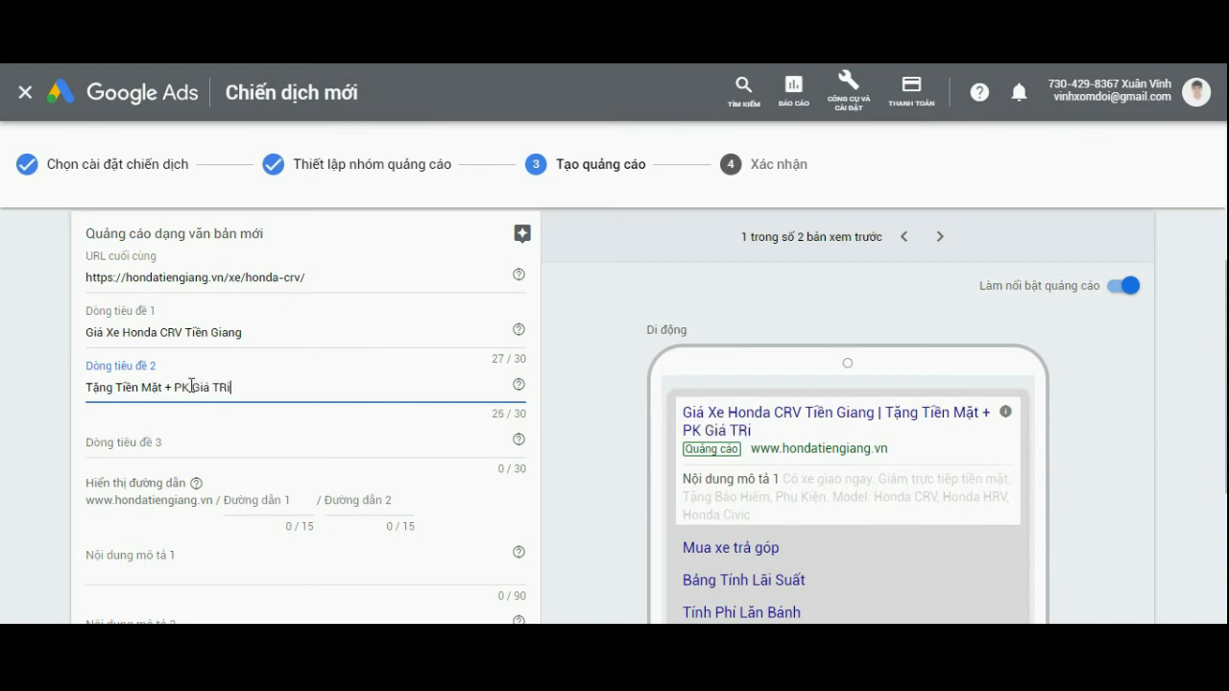
{"action": "key", "text": "shift+Left"}
{"action": "key", "text": "shift+Left"}
{"action": "type", "text": "rị"}
Step: Enter "Giá Tốt #1 Từ Trưởng PKD" as headline 3 of the text ad
{"action": "left_click", "coordinate": [223, 442]}
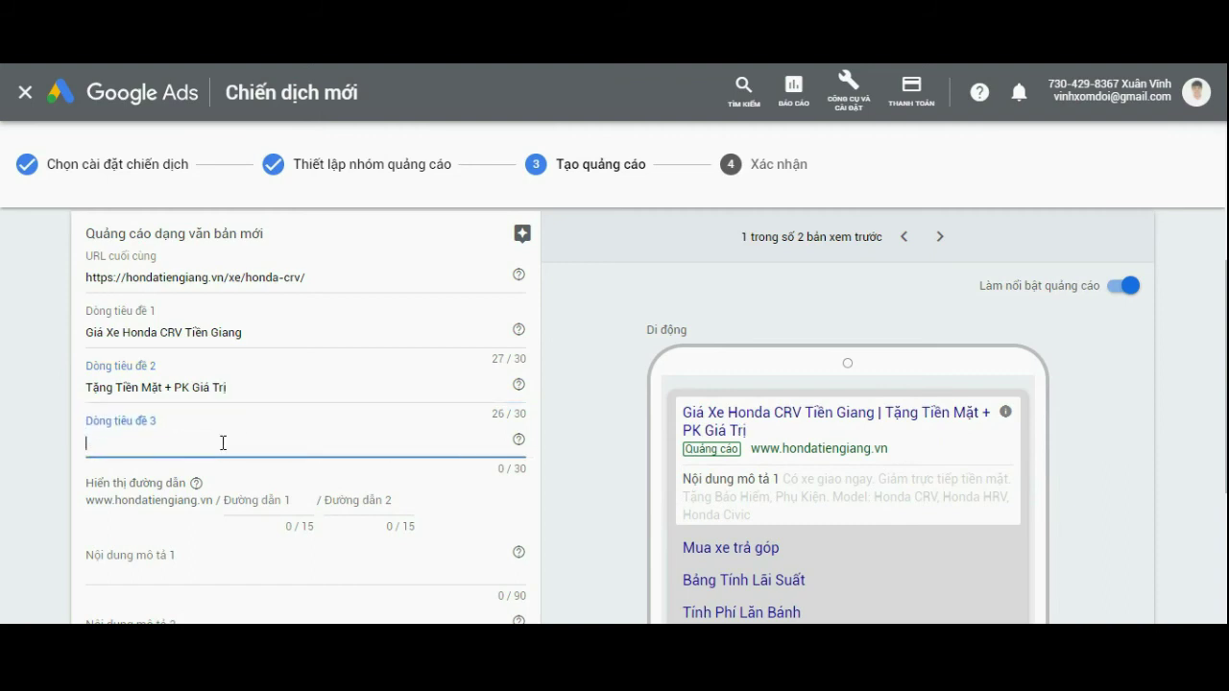
{"action": "type", "text": "Giá Tốt "}
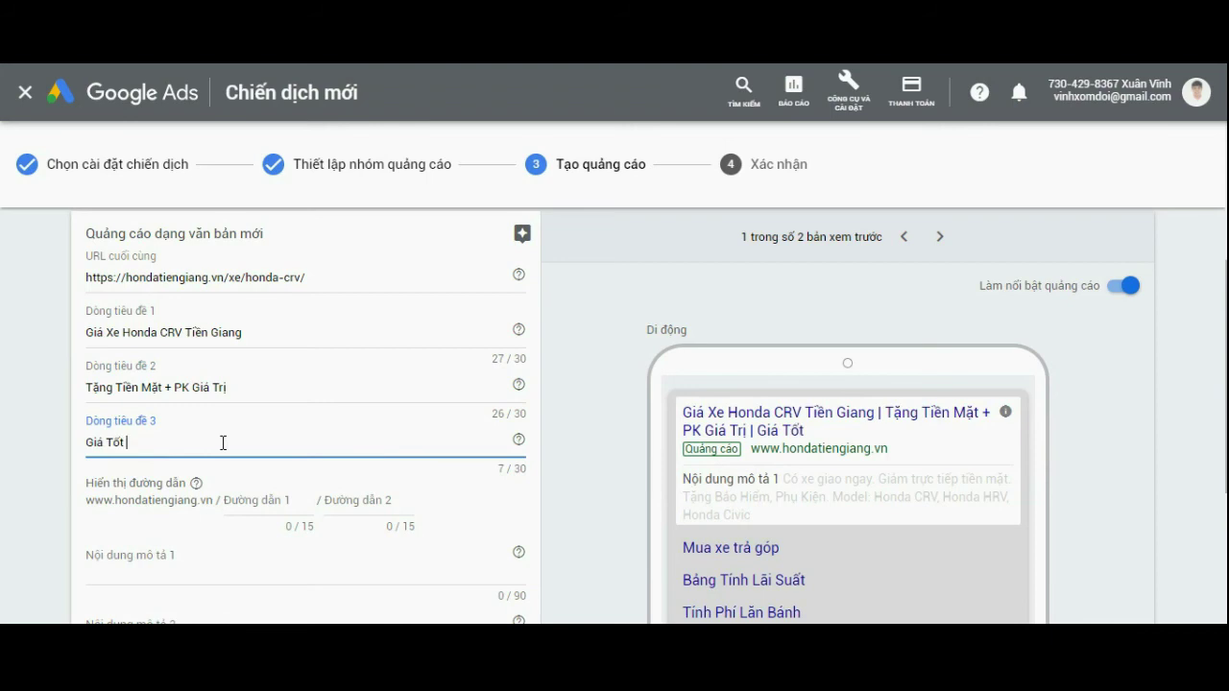
{"action": "type", "text": "Nhất"}
{"action": "type", "text": " Tuk2"}
{"action": "key", "text": "BackSpace"}
{"action": "key", "text": "BackSpace"}
{"action": "type", "text": "ừ TRuo"}
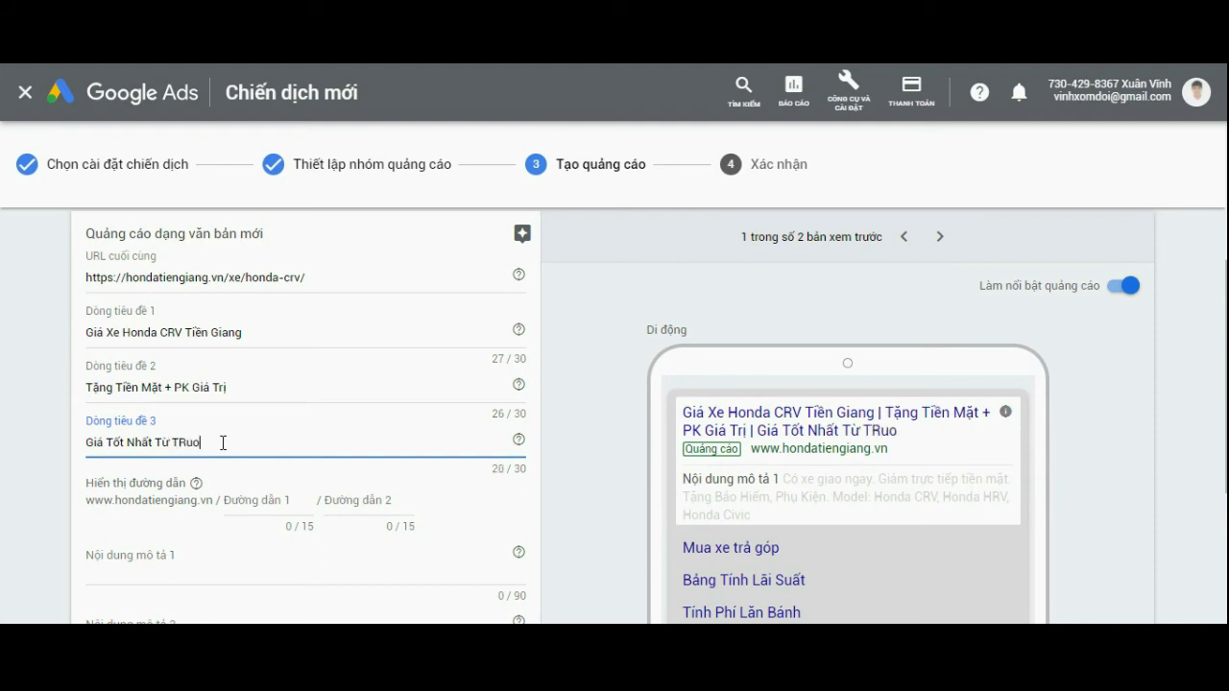
{"action": "key", "text": "BackSpace"}
{"action": "key", "text": "BackSpace"}
{"action": "key", "text": "BackSpace"}
{"action": "type", "text": "ruong"}
{"action": "type", "text": "wf "}
{"action": "type", "text": "PK"}
{"action": "type", "text": "D"}
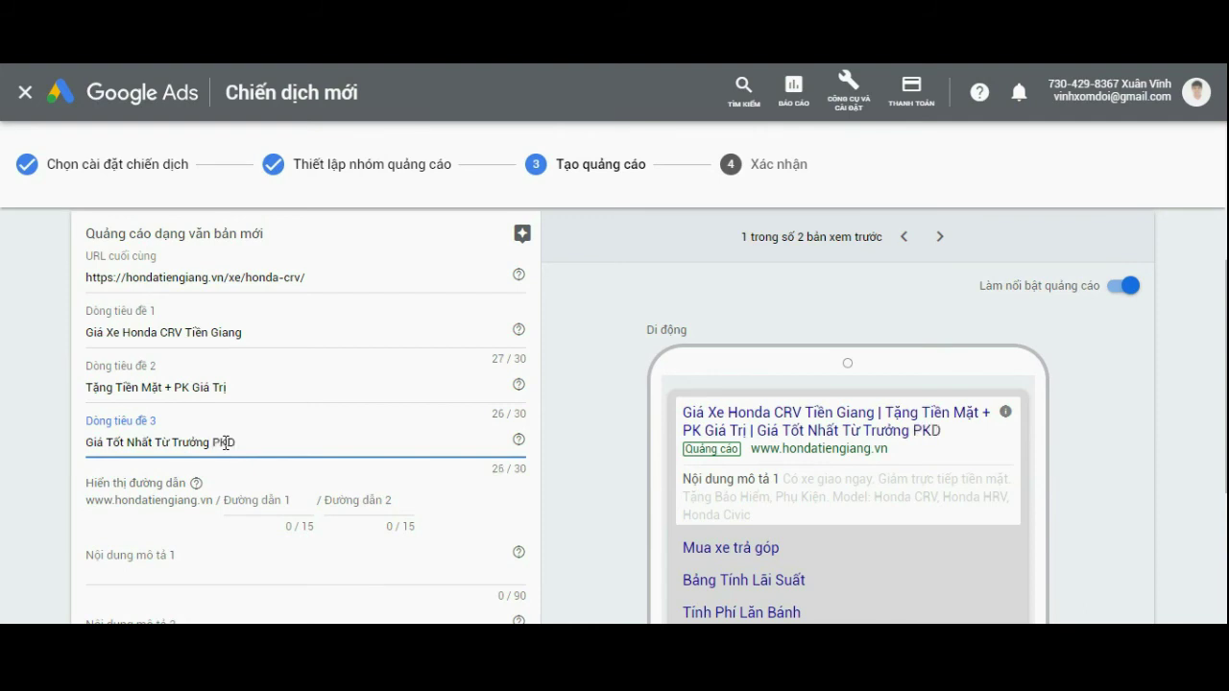
{"action": "double_click", "coordinate": [143, 442]}
{"action": "type", "text": "#1"}
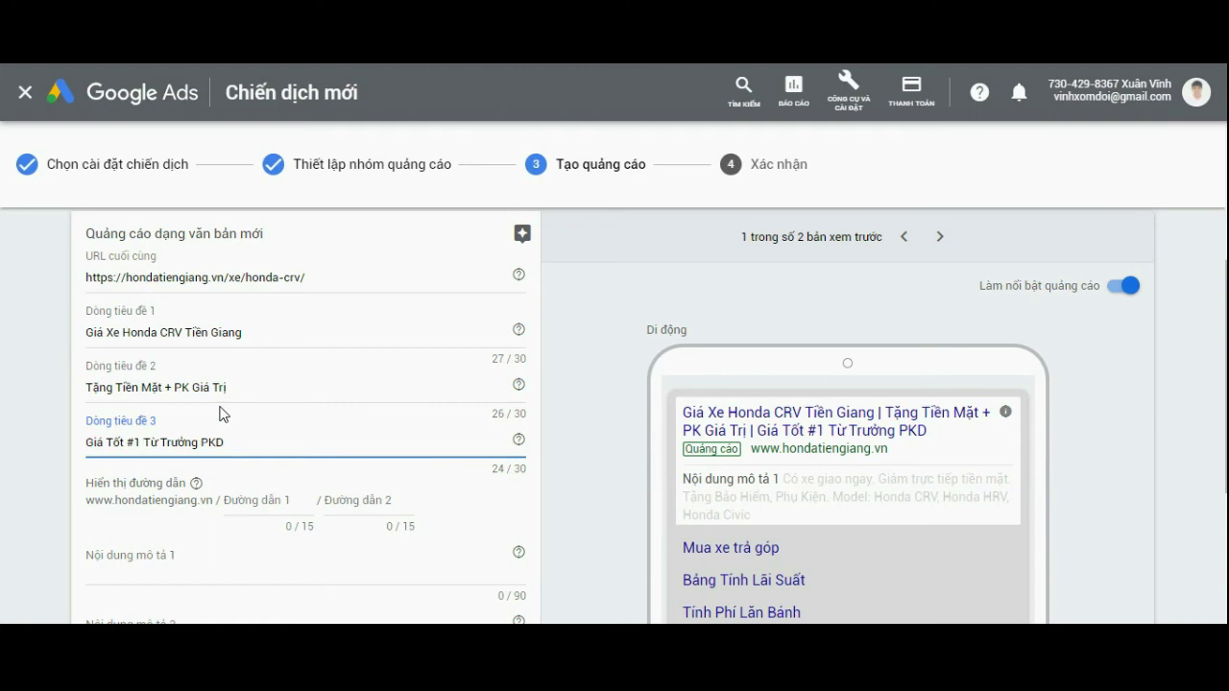
{"action": "left_click", "coordinate": [263, 445]}
{"action": "left_click", "coordinate": [273, 500]}
{"action": "left_click", "coordinate": [260, 447]}
{"action": "scroll", "coordinate": [315, 496], "scroll_direction": "down", "scroll_amount": 1}
{"action": "left_click", "coordinate": [269, 415]}
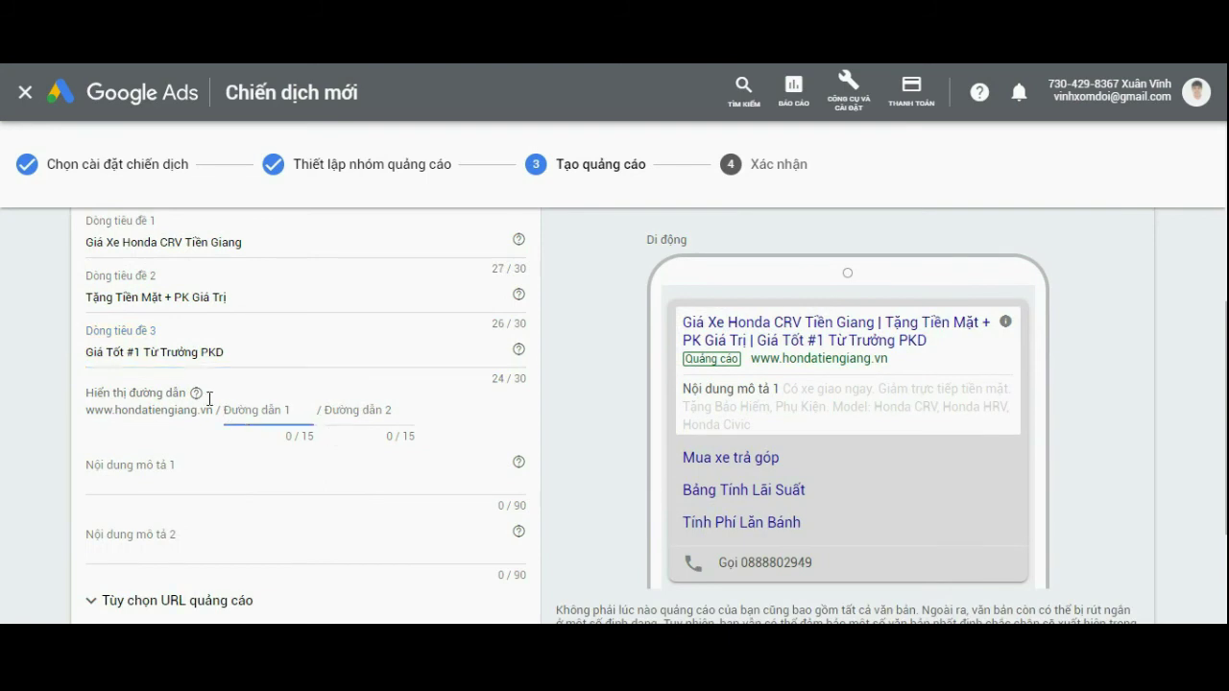
{"action": "left_click", "coordinate": [107, 355]}
{"action": "type", "text": "xe"}
{"action": "key", "text": "BackSpace"}
{"action": "key", "text": "BackSpace"}
{"action": "type", "text": "XE"}
{"action": "key", "text": "BackSpace"}
{"action": "type", "text": "e Honda"}
{"action": "key", "text": "BackSpace"}
{"action": "key", "text": "BackSpace"}
{"action": "key", "text": "BackSpace"}
{"action": "key", "text": "BackSpace"}
{"action": "key", "text": "BackSpace"}
{"action": "key", "text": "BackSpace"}
{"action": "key", "text": "BackSpace"}
{"action": "key", "text": "BackSpace"}
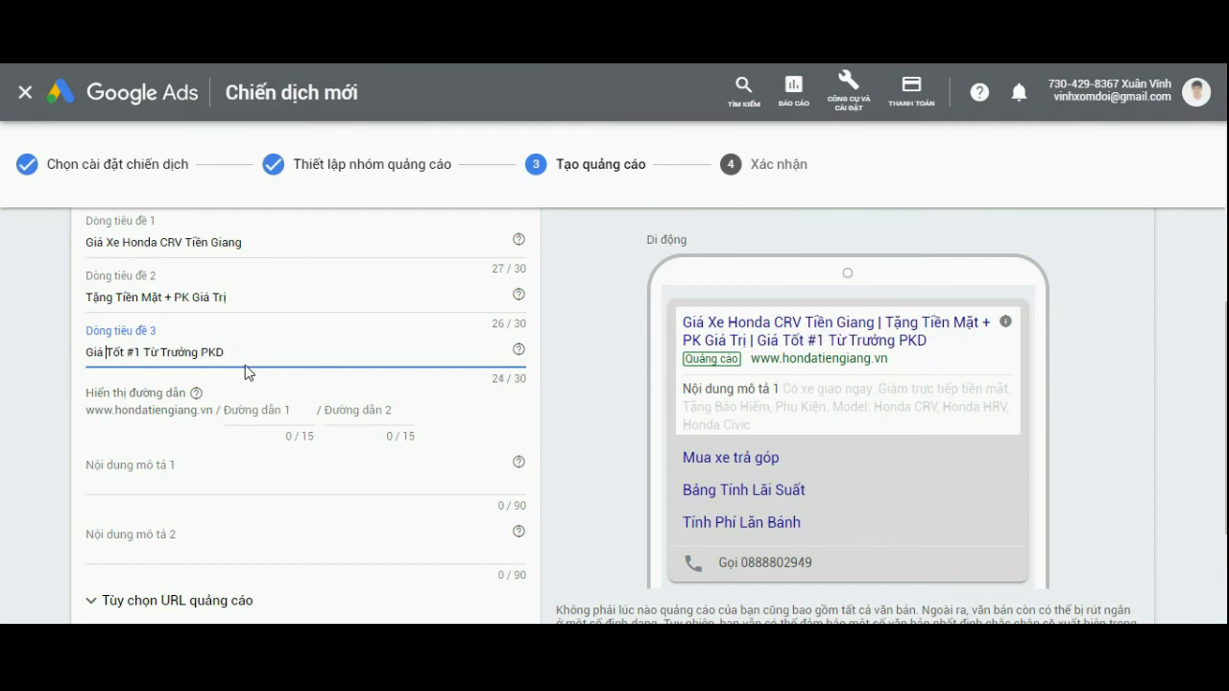
Step: Set the first display path of the text ad to honda-crv
{"action": "scroll", "coordinate": [247, 373], "scroll_direction": "up", "scroll_amount": 1}
{"action": "triple_click", "coordinate": [515, 415]}
{"action": "left_click", "coordinate": [516, 419]}
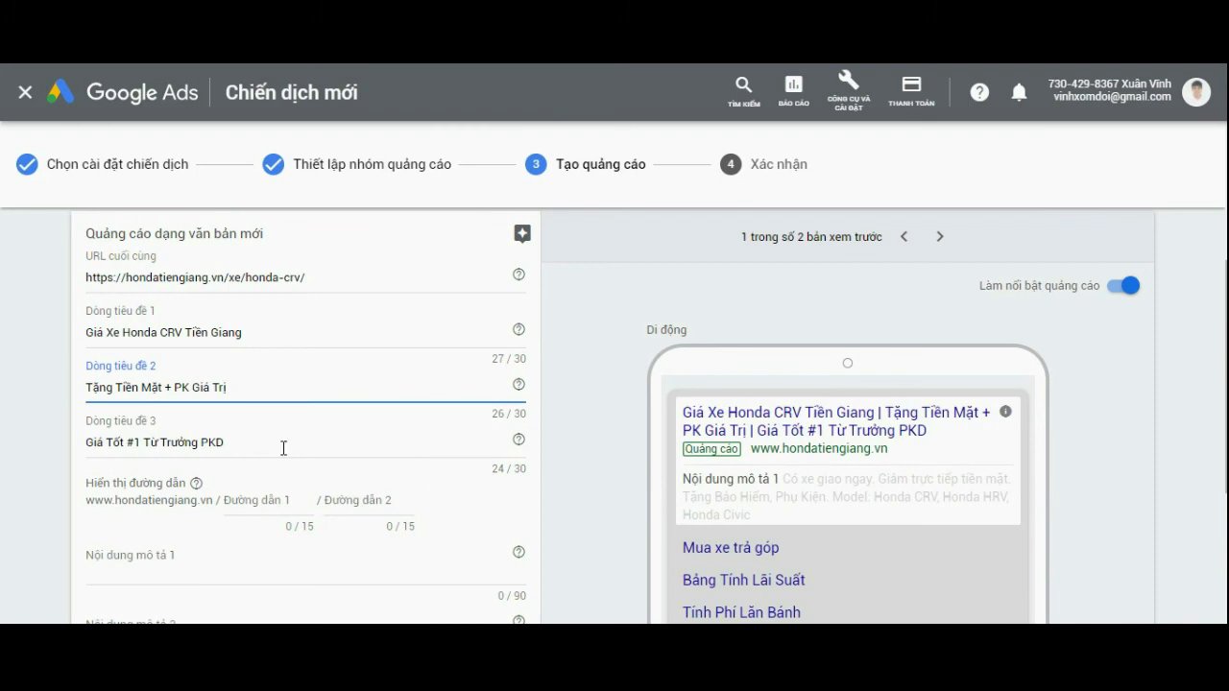
{"action": "scroll", "coordinate": [458, 445], "scroll_direction": "down", "scroll_amount": 3}
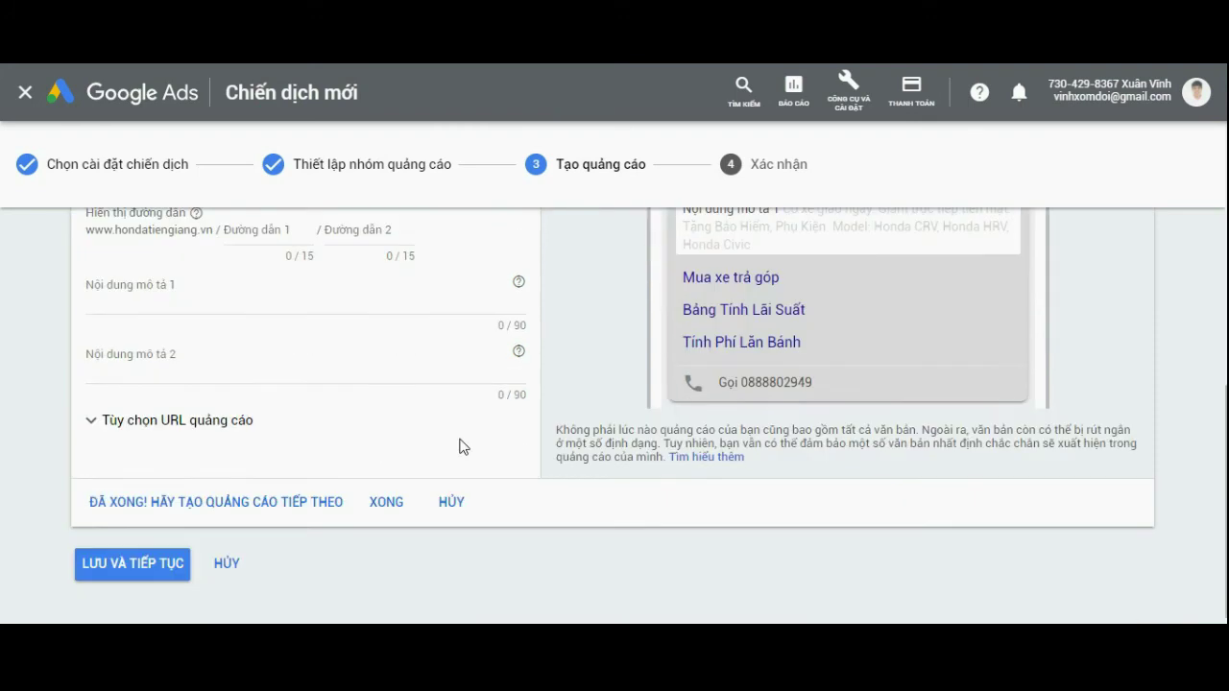
{"action": "scroll", "coordinate": [376, 417], "scroll_direction": "up", "scroll_amount": 2}
{"action": "left_click", "coordinate": [267, 405]}
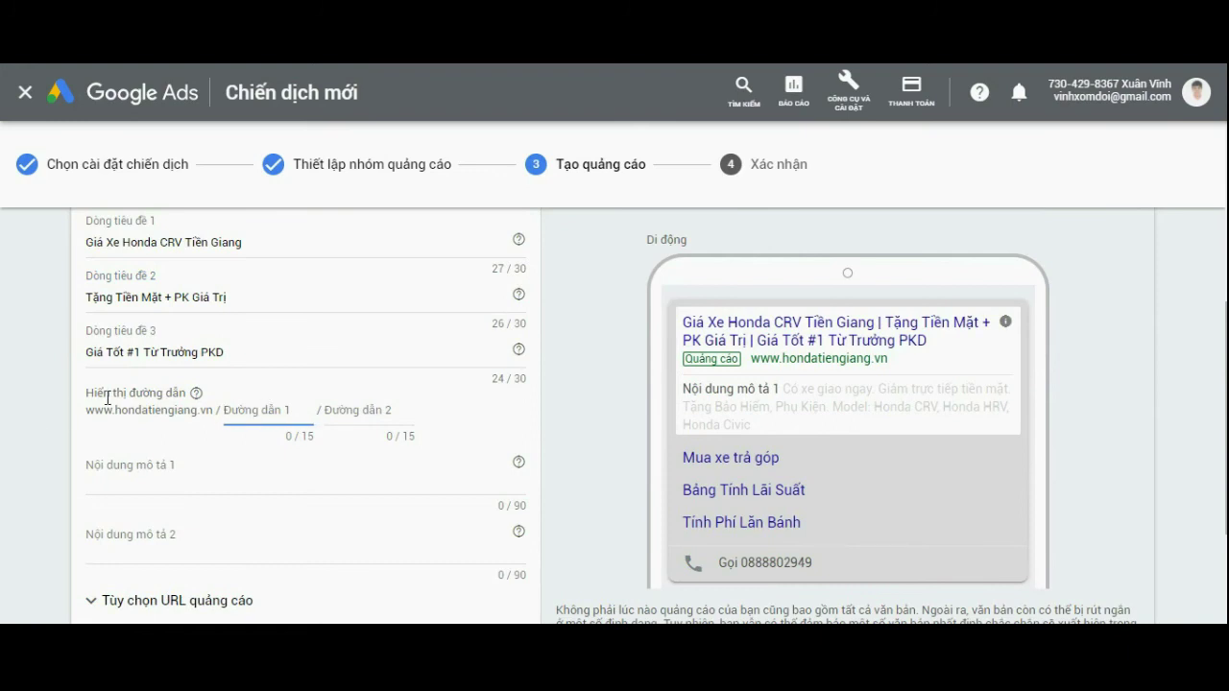
{"action": "type", "text": "c"}
{"action": "key", "text": "Tab"}
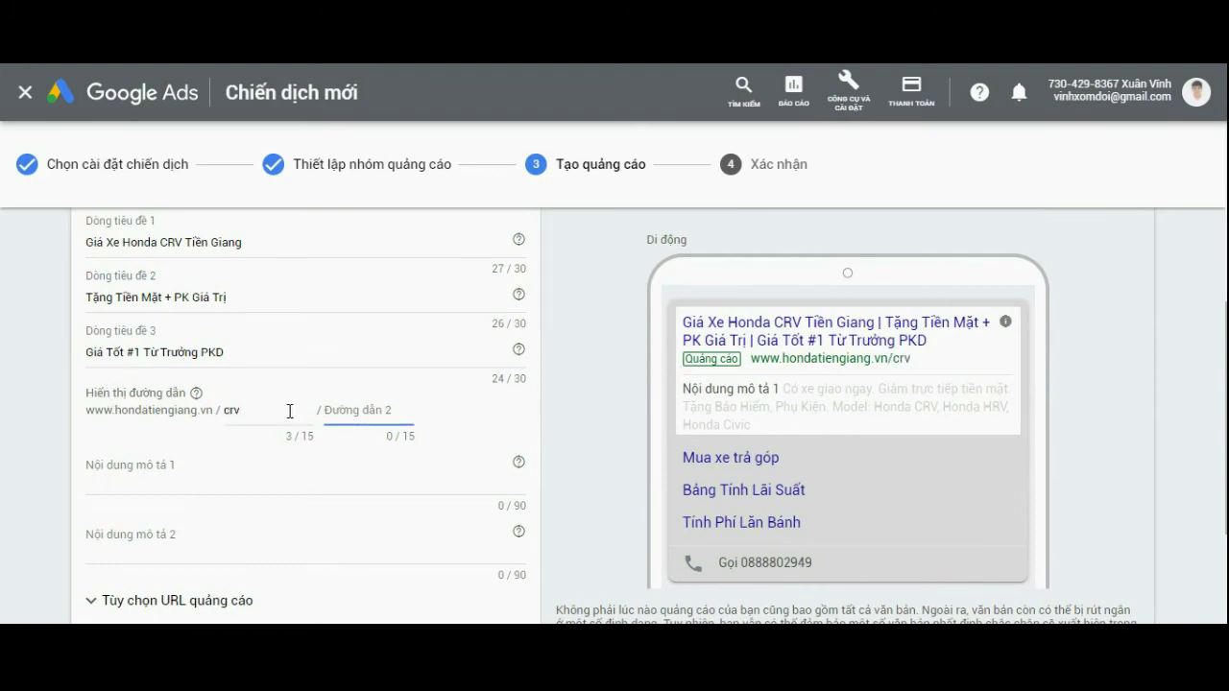
{"action": "left_click", "coordinate": [203, 463]}
{"action": "left_click", "coordinate": [225, 404]}
{"action": "left_click", "coordinate": [224, 404]}
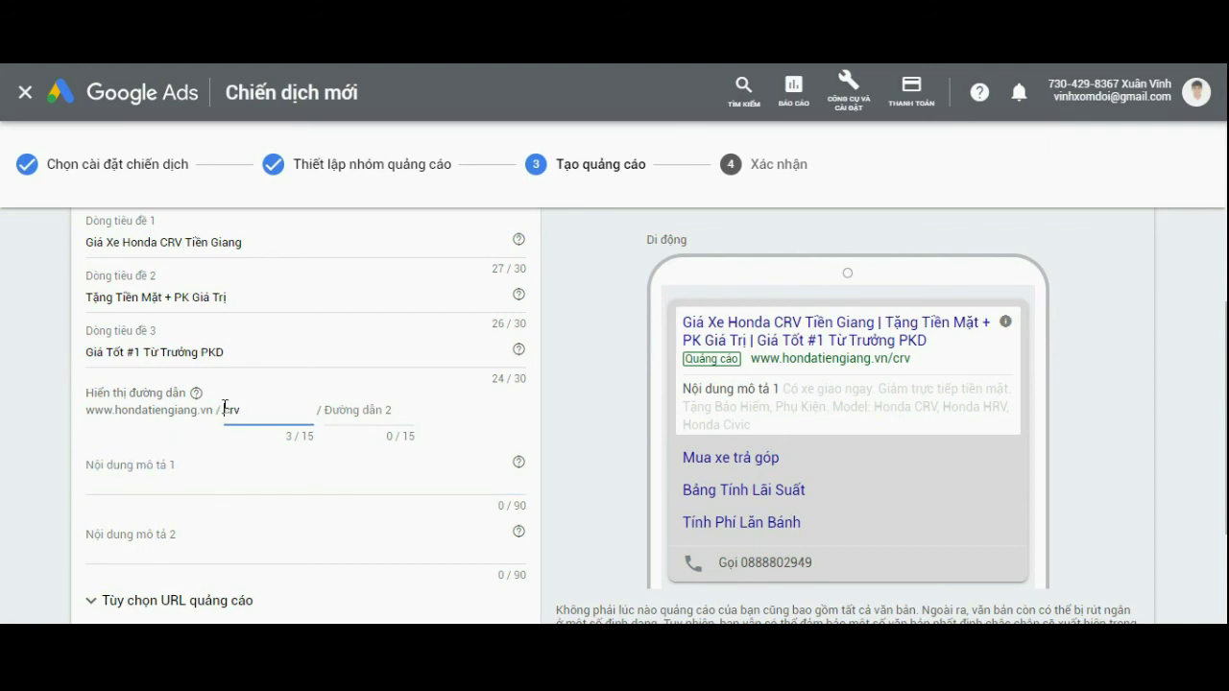
{"action": "type", "text": "honda-"}
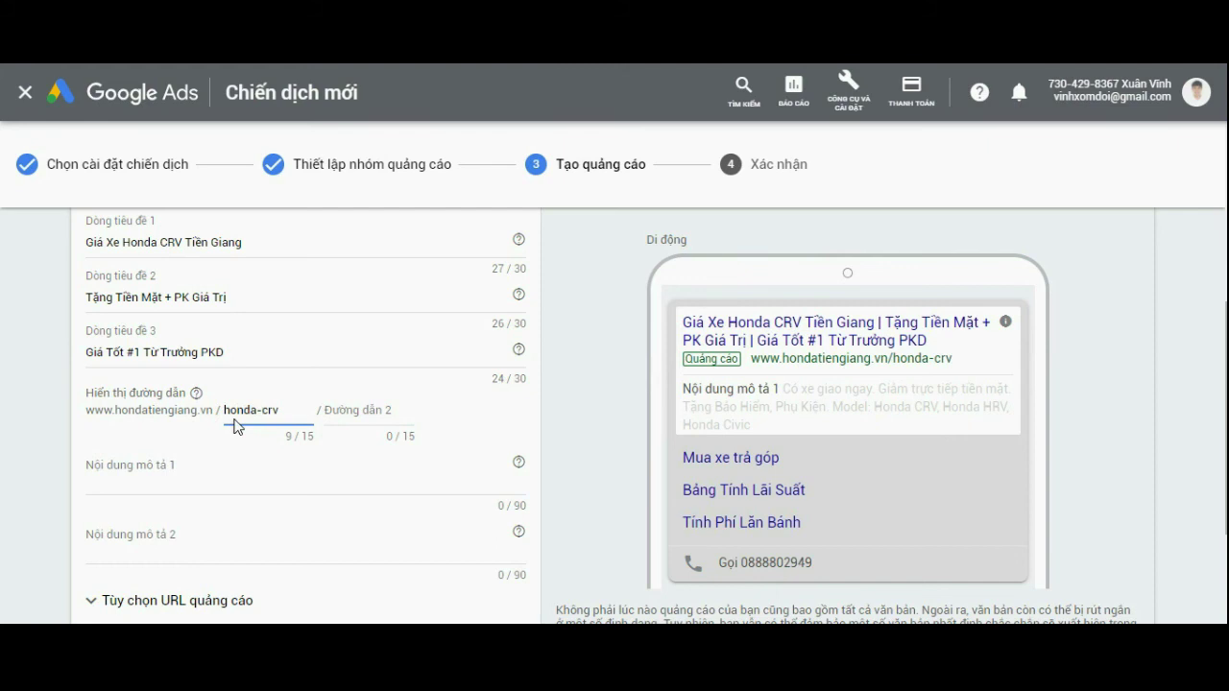
{"action": "left_click", "coordinate": [197, 477]}
{"action": "scroll", "coordinate": [241, 432], "scroll_direction": "up", "scroll_amount": 1}
{"action": "left_click", "coordinate": [214, 428]}
{"action": "left_click_drag", "start_coordinate": [226, 442], "coordinate": [246, 348]}
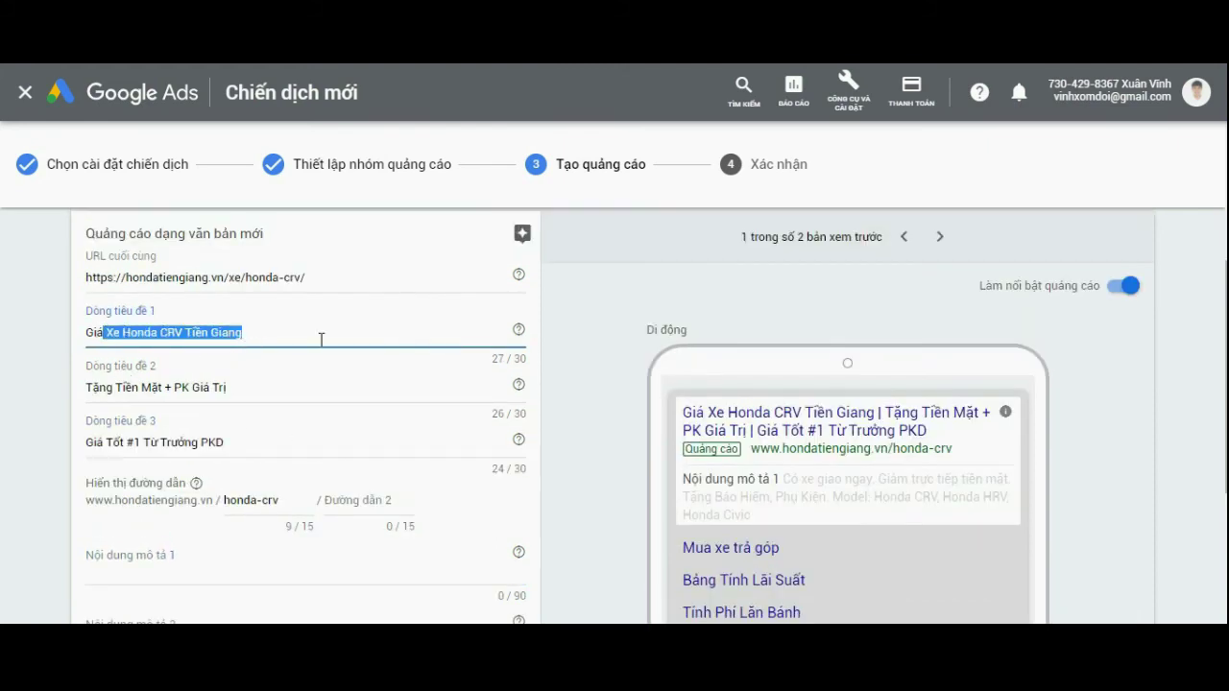
{"action": "left_click", "coordinate": [293, 338]}
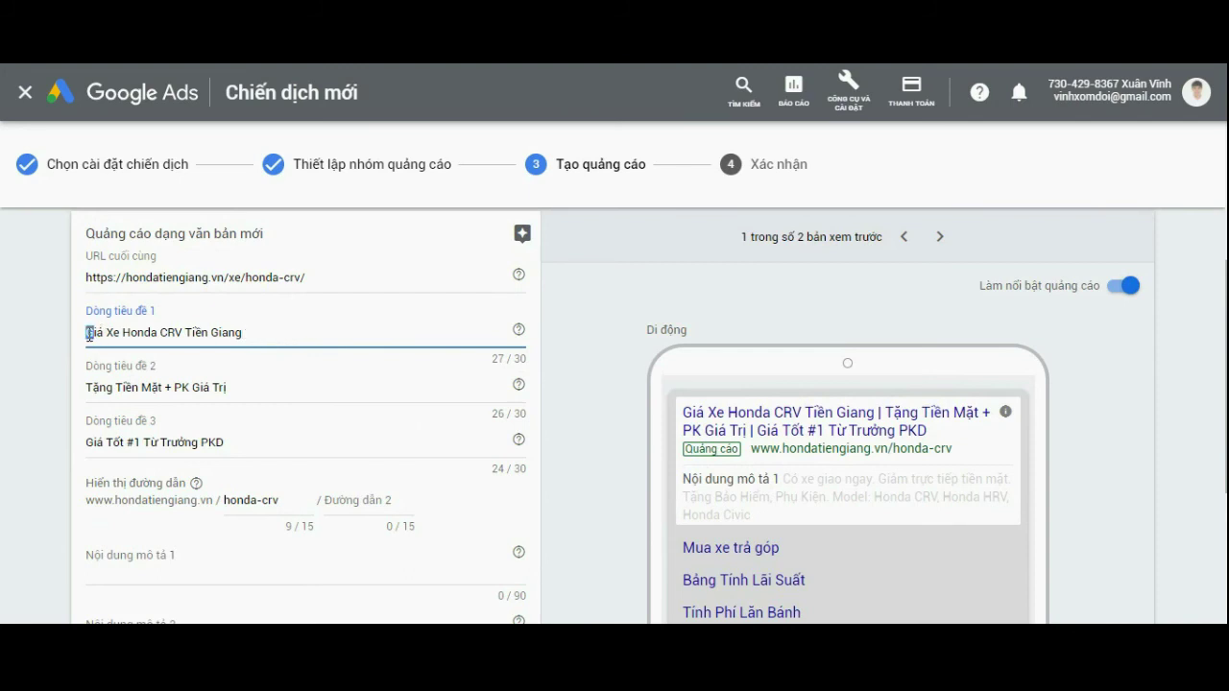
{"action": "left_click", "coordinate": [198, 389]}
{"action": "scroll", "coordinate": [211, 438], "scroll_direction": "down", "scroll_amount": 1}
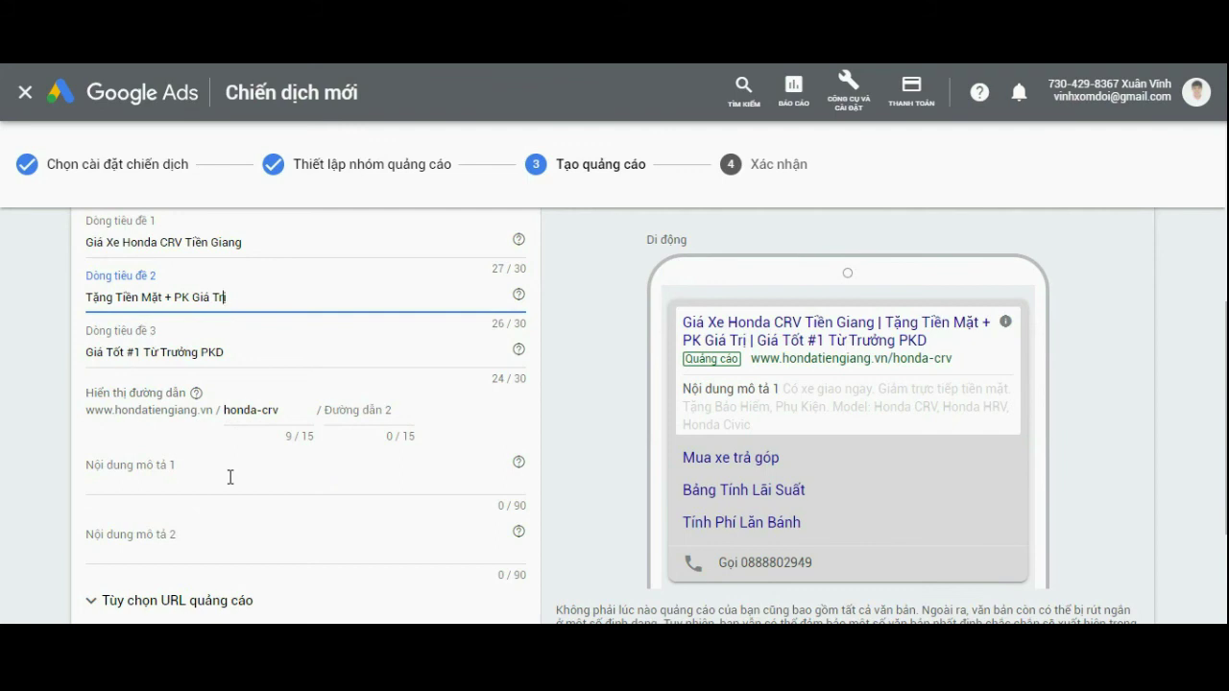
Step: Open the existing HRV ad in the other account for editing and copy its first description into description 1 of the new CRV ad
{"action": "left_click", "coordinate": [159, 464]}
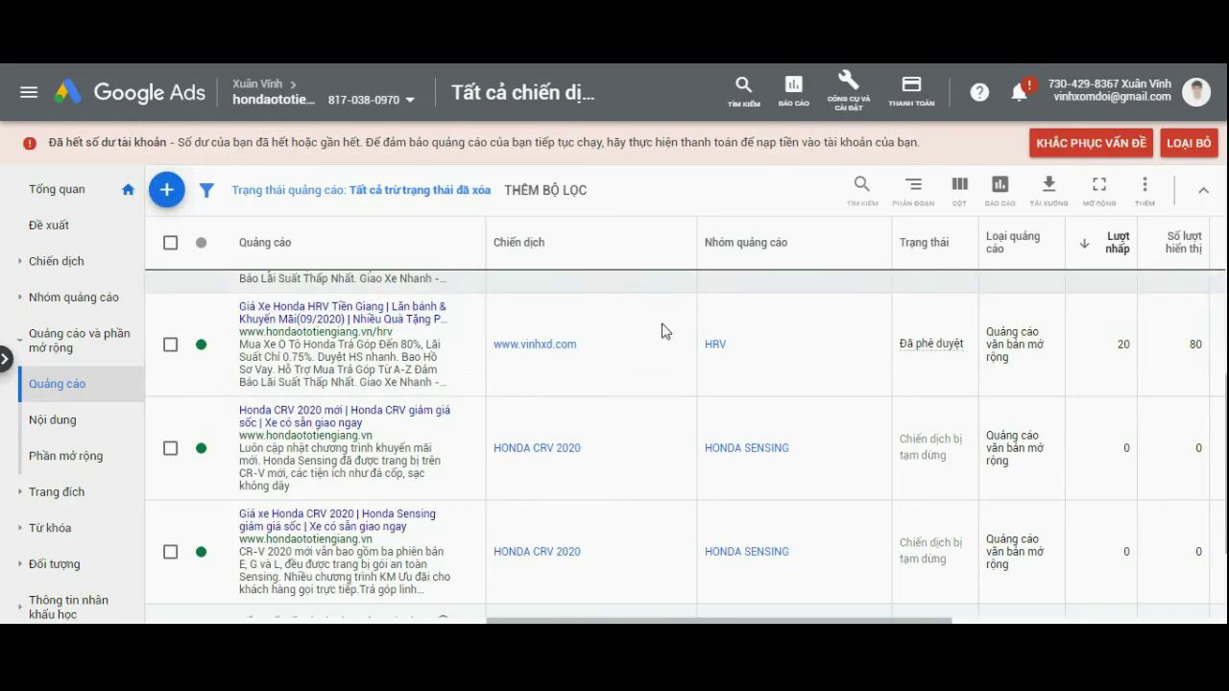
{"action": "scroll", "coordinate": [661, 330], "scroll_direction": "down", "scroll_amount": 5}
{"action": "scroll", "coordinate": [548, 455], "scroll_direction": "up", "scroll_amount": 1}
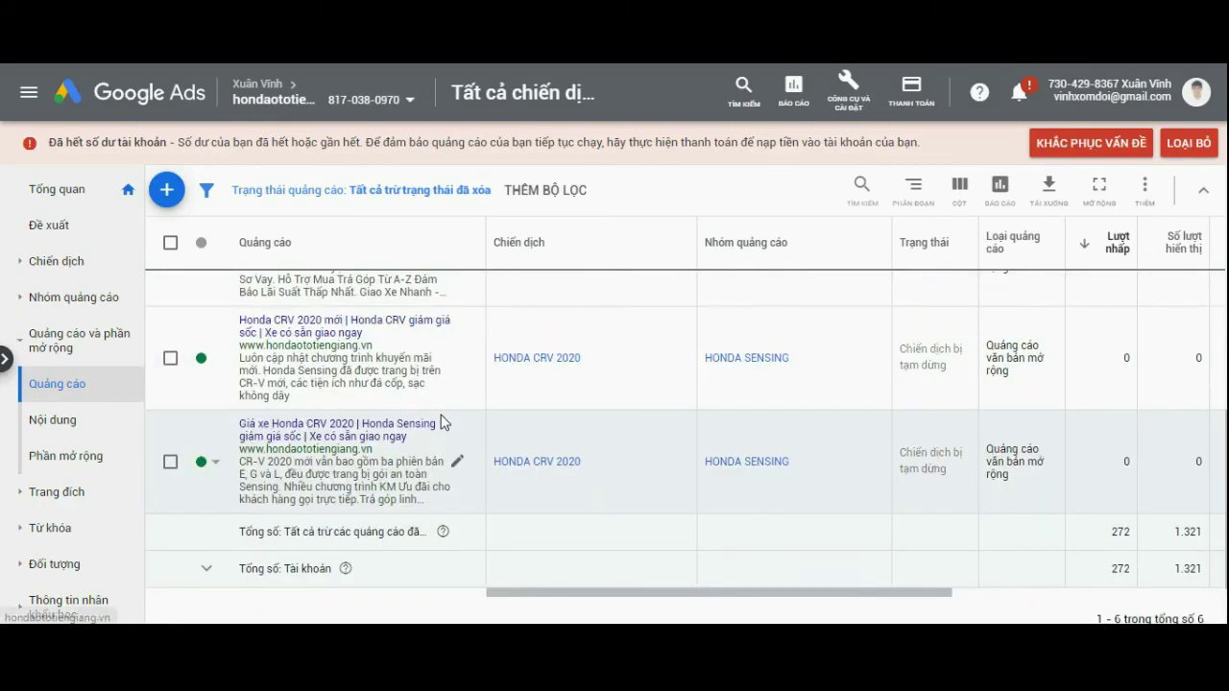
{"action": "scroll", "coordinate": [445, 419], "scroll_direction": "up", "scroll_amount": 1}
{"action": "left_click", "coordinate": [451, 352]}
{"action": "key", "text": "Return"}
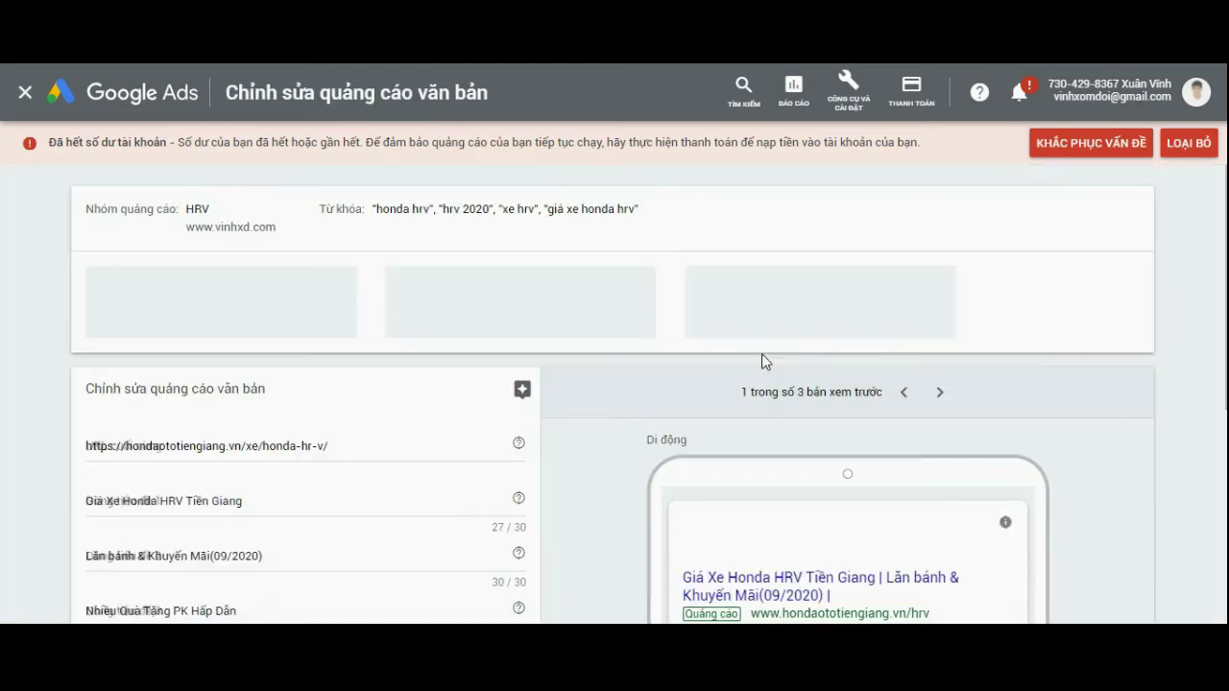
{"action": "triple_click", "coordinate": [288, 492]}
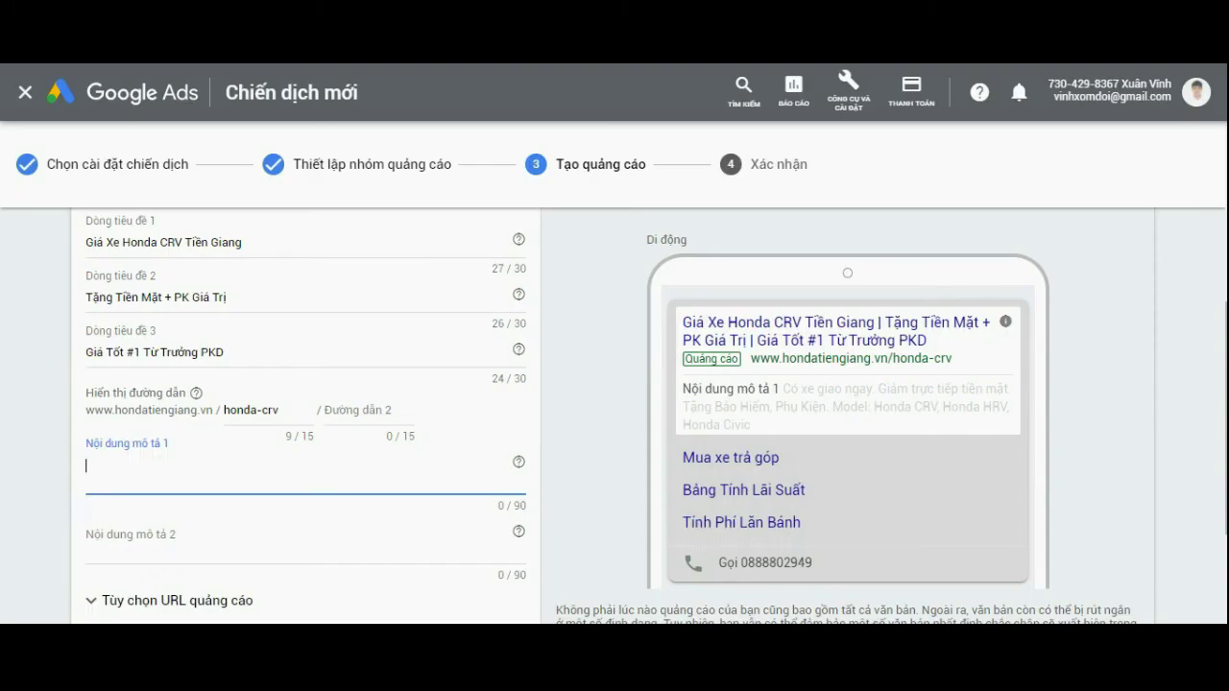
{"action": "type", "text": "Mua Xe Ô Tô Honda Trả Góp Đến 80%, Lãi Suất Chỉ 0.75%. Duyệt HS nhanh. Bao Hồ Sơ Vay"}
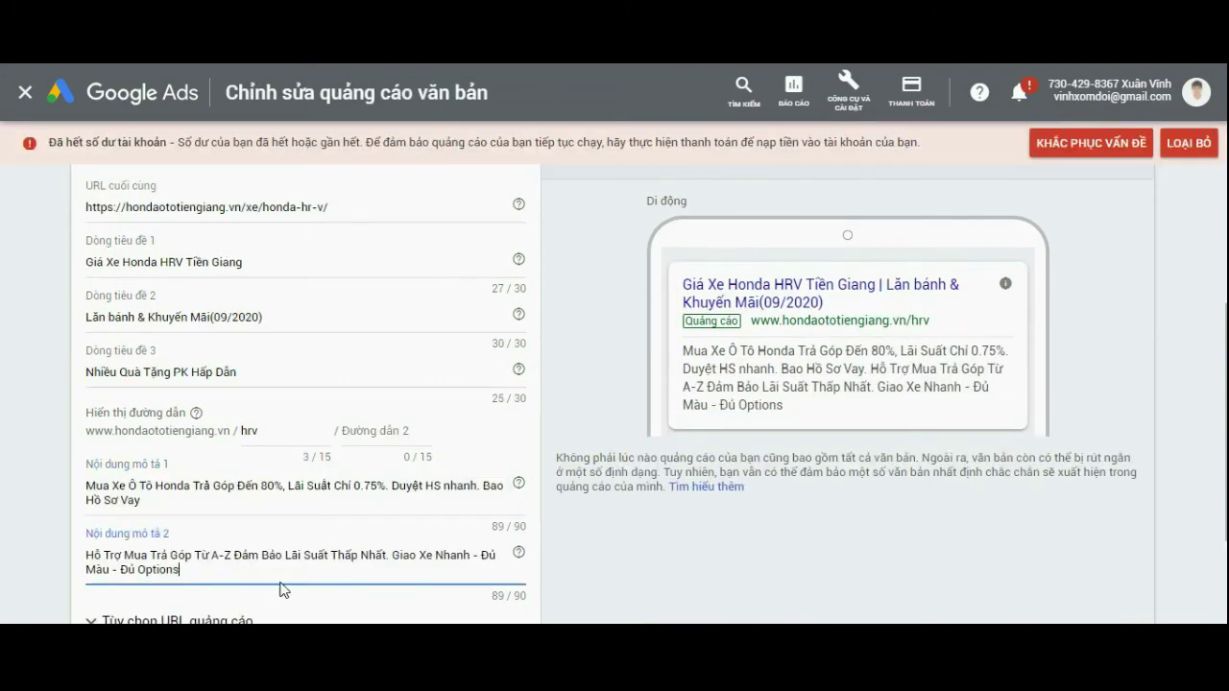
Step: Copy the HRV ad's second description, starting "Hỗ Trợ Mua Trả Góp Từ A-Z", into description 2 of the new ad
{"action": "triple_click", "coordinate": [277, 582]}
{"action": "key", "text": "ctrl+c"}
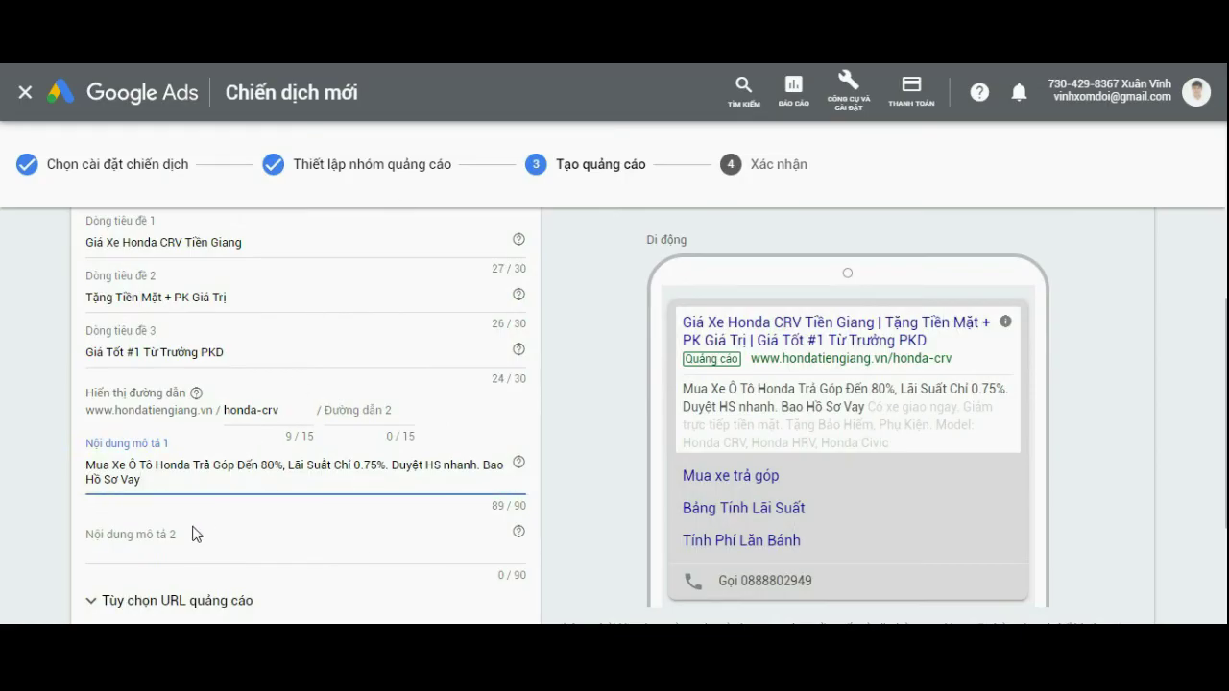
{"action": "left_click", "coordinate": [198, 533]}
{"action": "key", "text": "ctrl+v"}
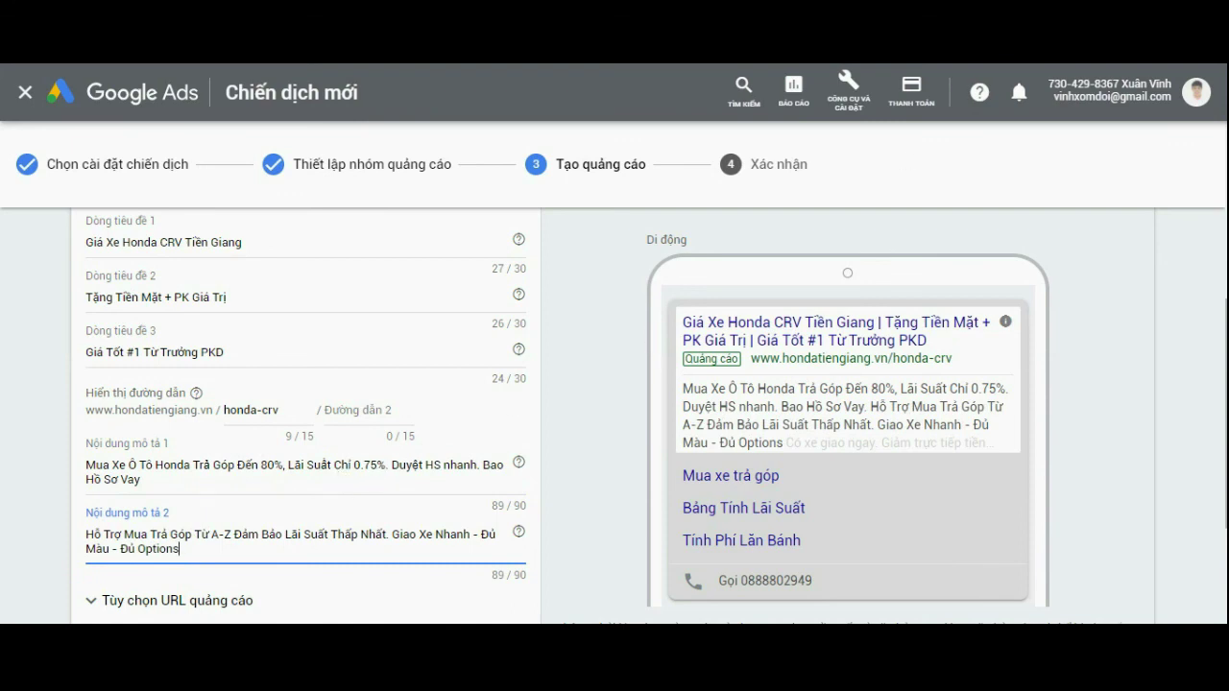
Step: Search Google for "honda crv" in a new browser tab and examine the wording of the competing ads
{"action": "key", "text": "ctrl+t"}
{"action": "type", "text": "honda crv"}
{"action": "key", "text": "Return"}
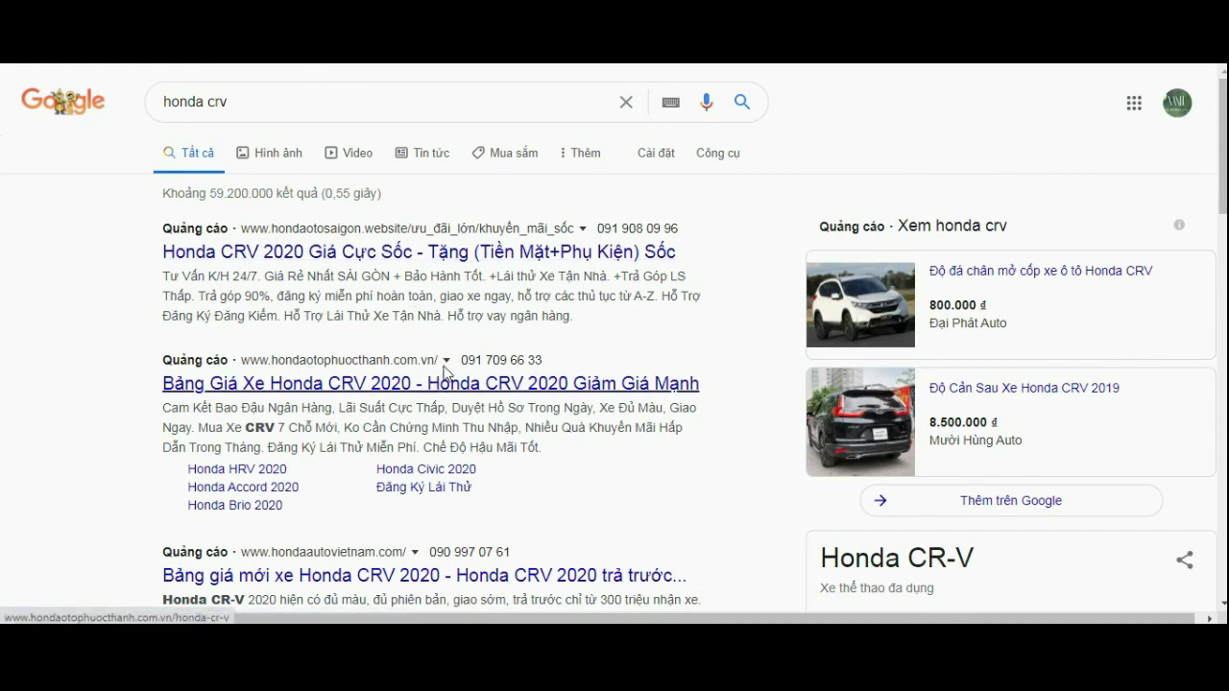
{"action": "left_click_drag", "start_coordinate": [299, 296], "coordinate": [342, 307]}
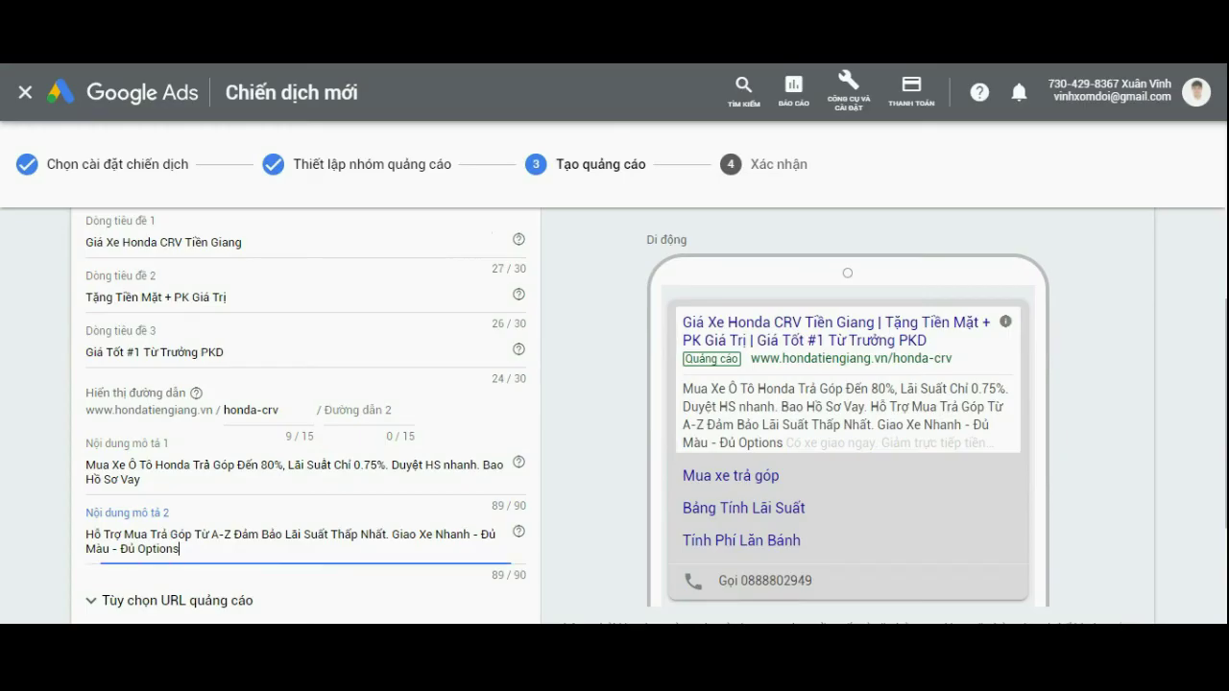
Step: Review the completed CRV text ad, mark it as done, then save and continue to campaign confirmation
{"action": "scroll", "coordinate": [326, 447], "scroll_direction": "down", "scroll_amount": 2}
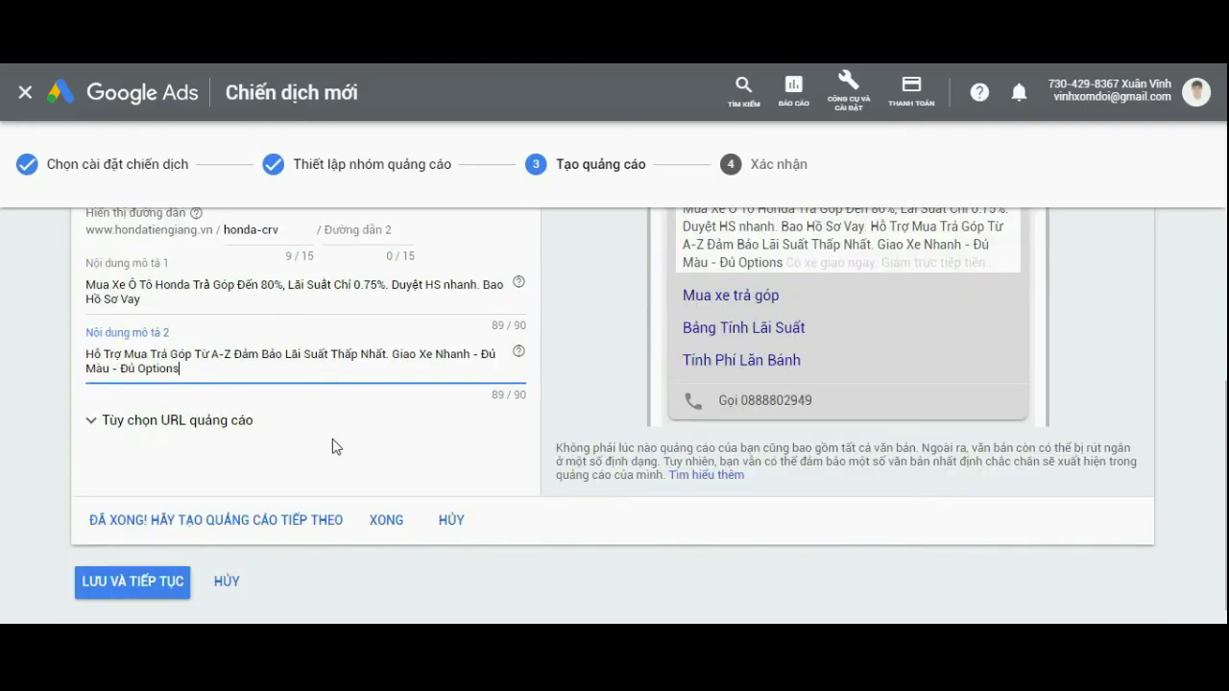
{"action": "scroll", "coordinate": [322, 447], "scroll_direction": "up", "scroll_amount": 3}
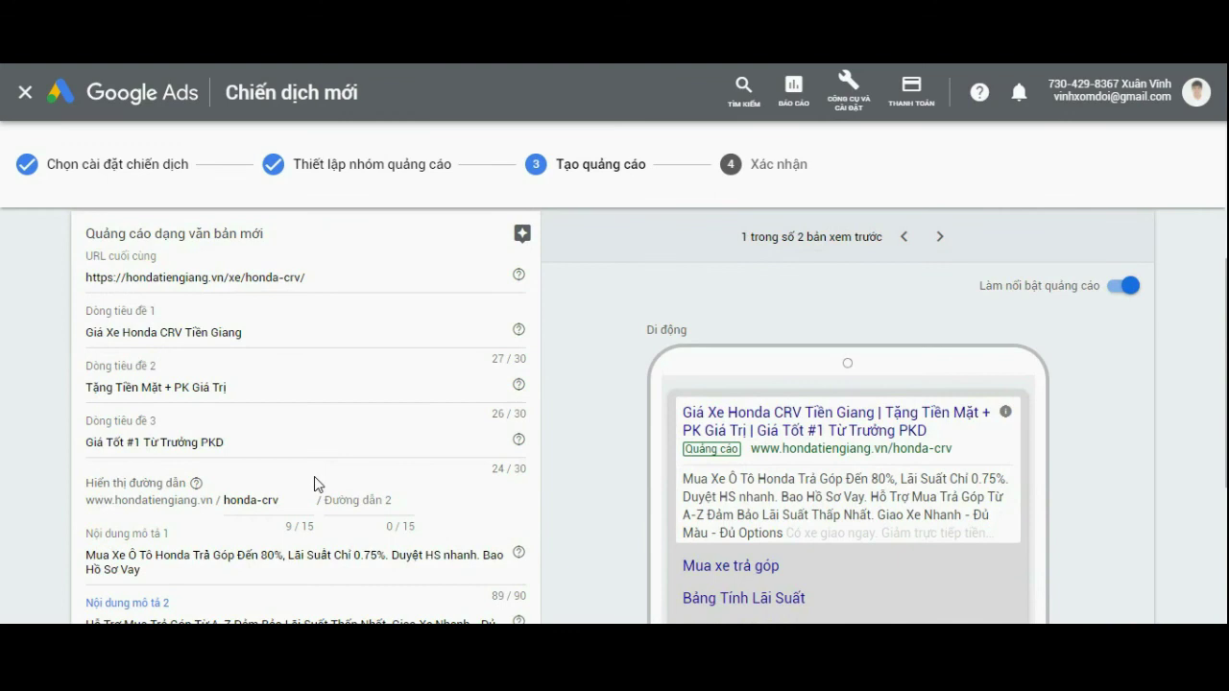
{"action": "scroll", "coordinate": [313, 483], "scroll_direction": "down", "scroll_amount": 2}
{"action": "scroll", "coordinate": [317, 480], "scroll_direction": "up", "scroll_amount": 3}
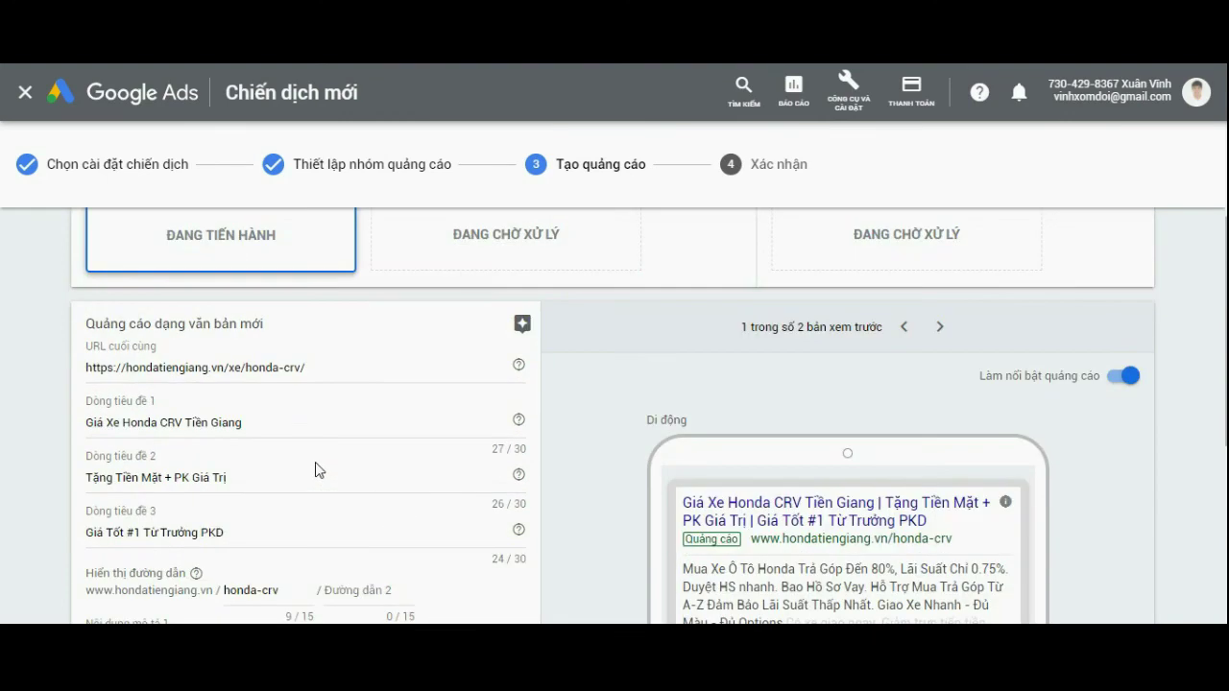
{"action": "scroll", "coordinate": [322, 470], "scroll_direction": "down", "scroll_amount": 5}
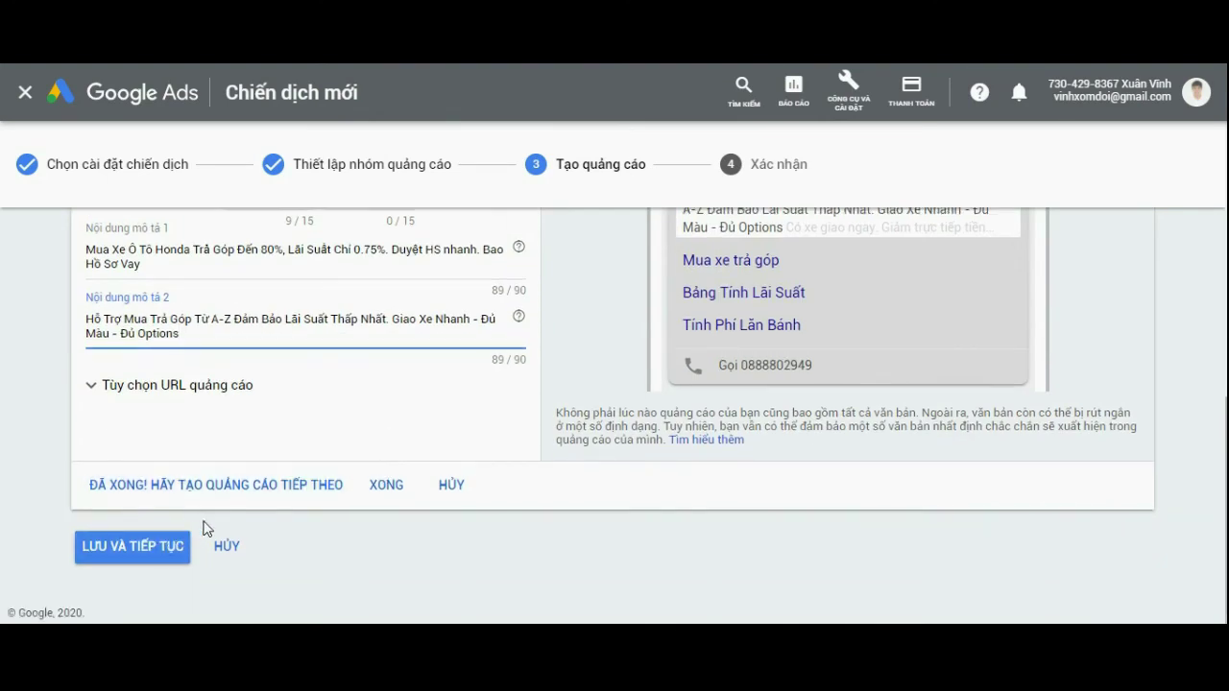
{"action": "left_click", "coordinate": [380, 490]}
{"action": "left_click", "coordinate": [115, 548]}
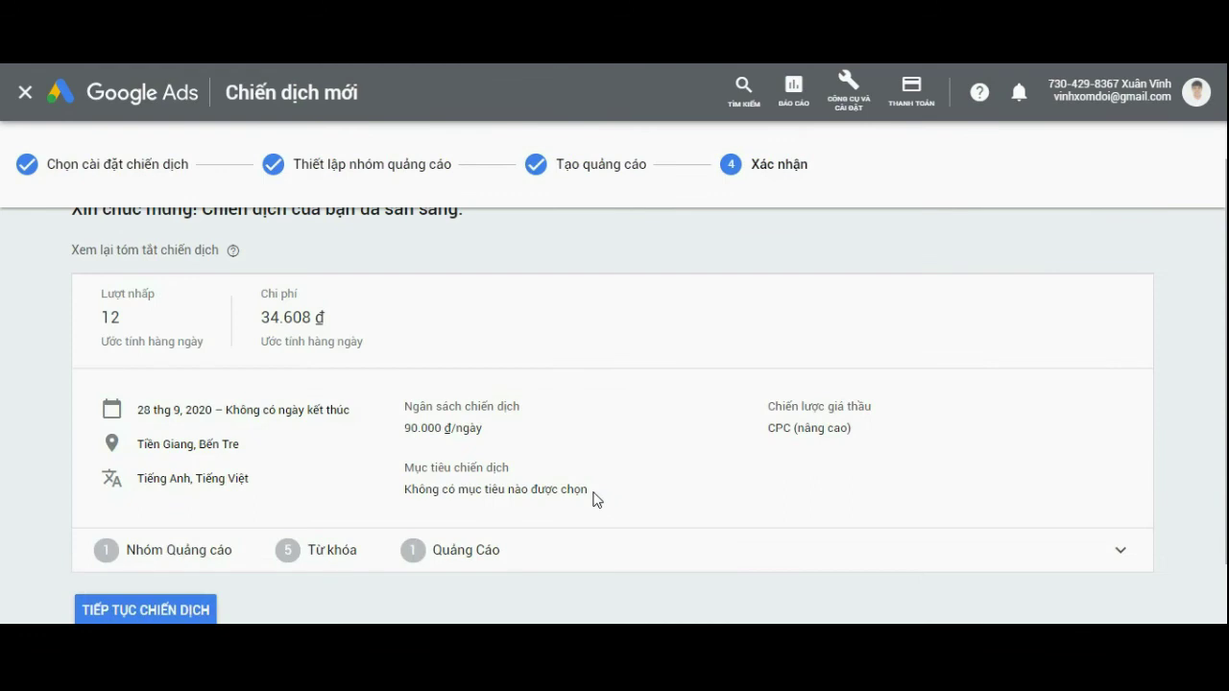
Step: Proceed from the confirmation summary to the new campaign and open its negative keywords page
{"action": "left_click", "coordinate": [86, 611]}
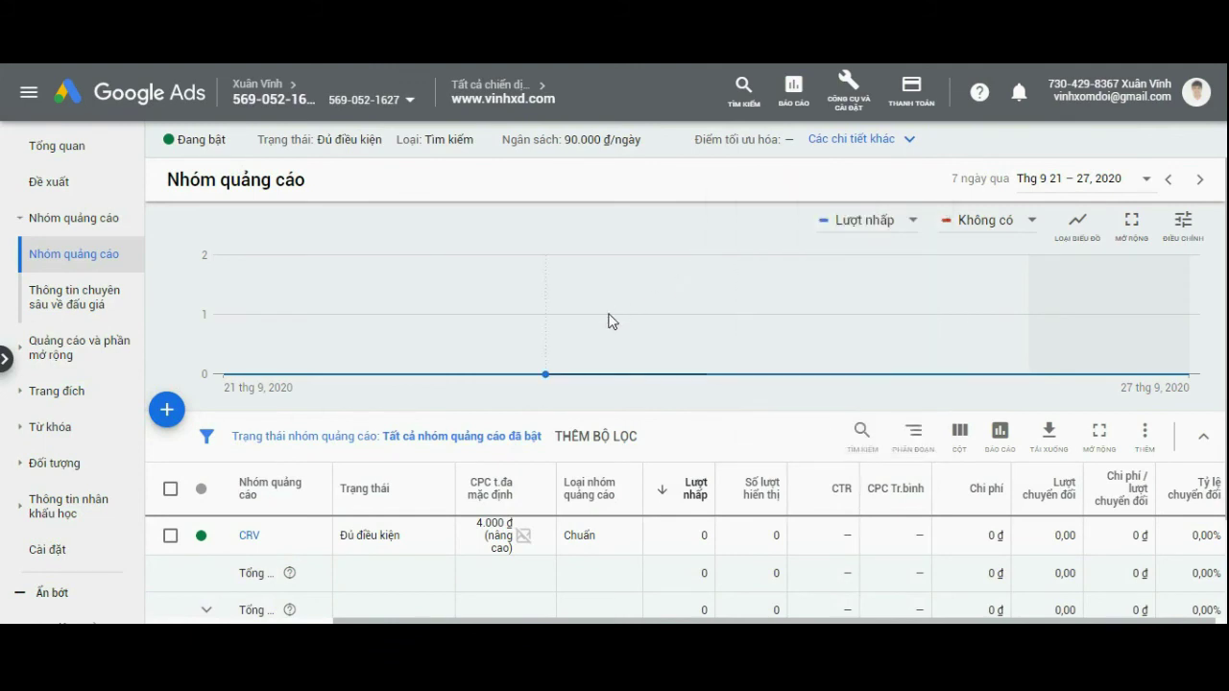
{"action": "mouse_move", "coordinate": [526, 342]}
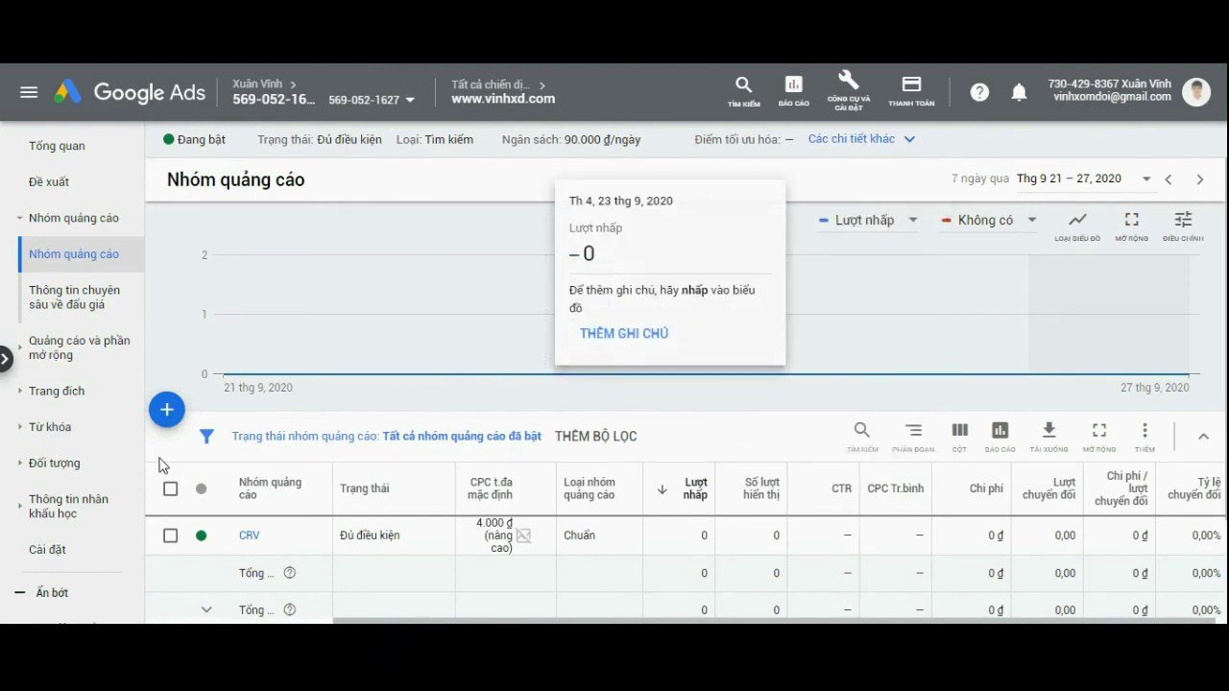
{"action": "left_click", "coordinate": [85, 434]}
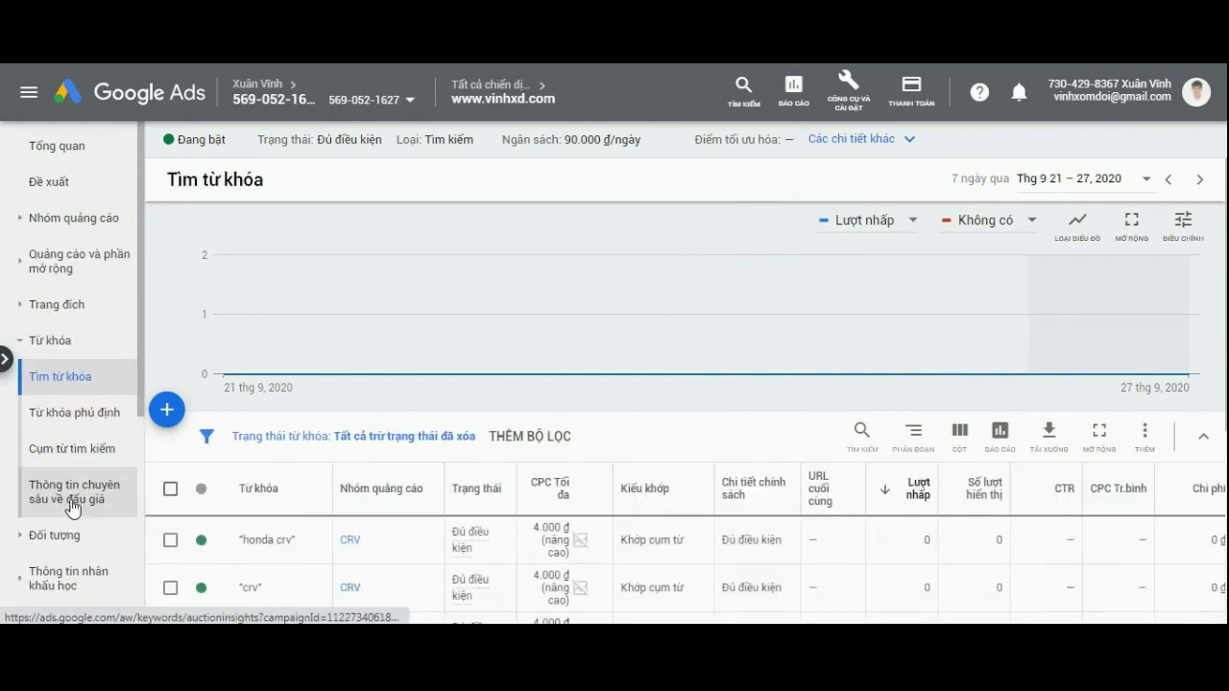
{"action": "left_click", "coordinate": [83, 417]}
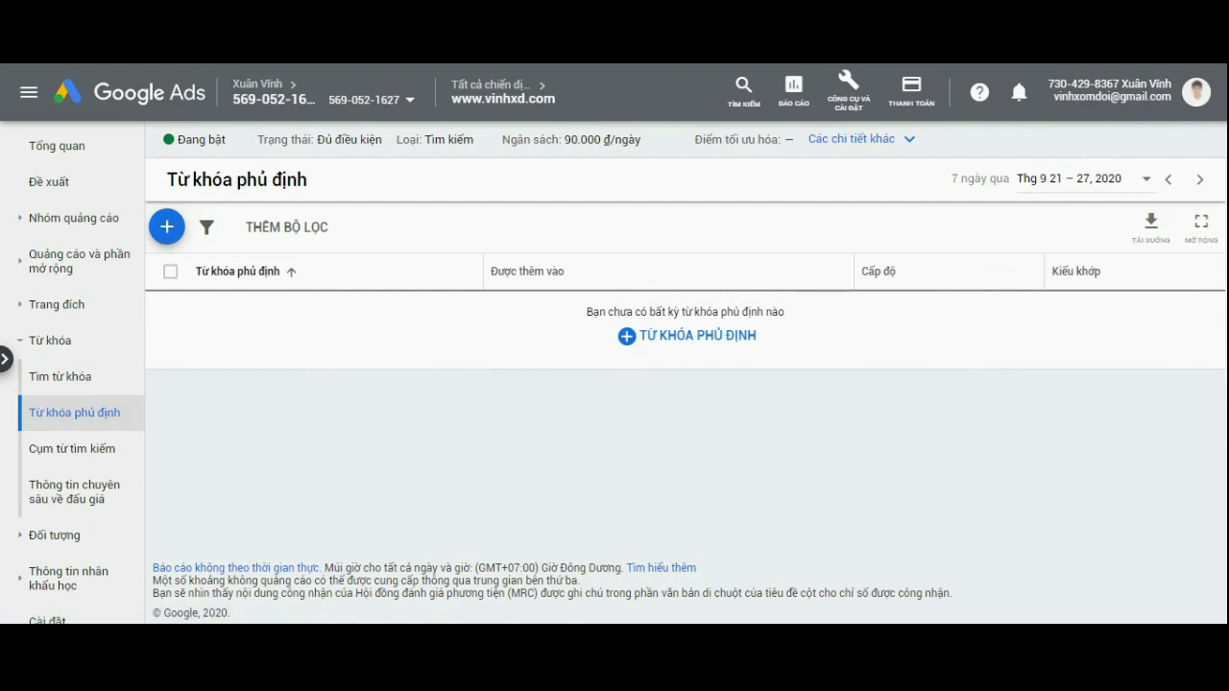
Step: Open the text file "xe" from the ads folder in File Explorer, copy its whole keyword list and return to Google Ads
{"action": "key", "text": "super+e"}
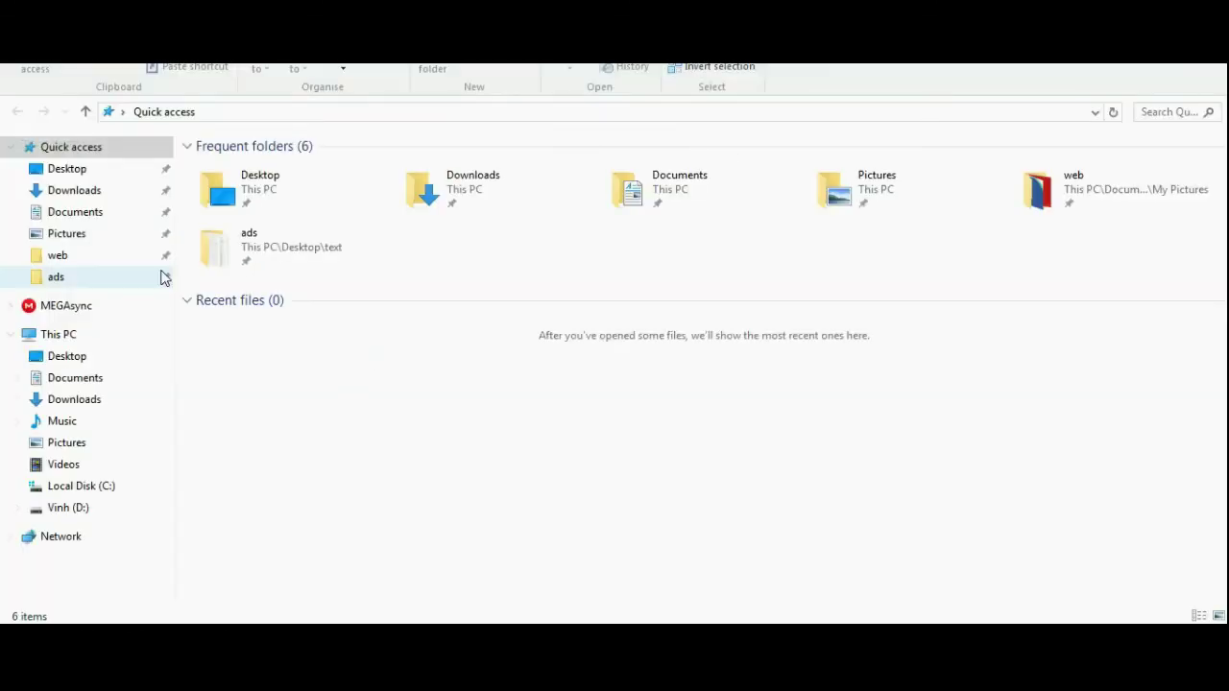
{"action": "left_click", "coordinate": [65, 277]}
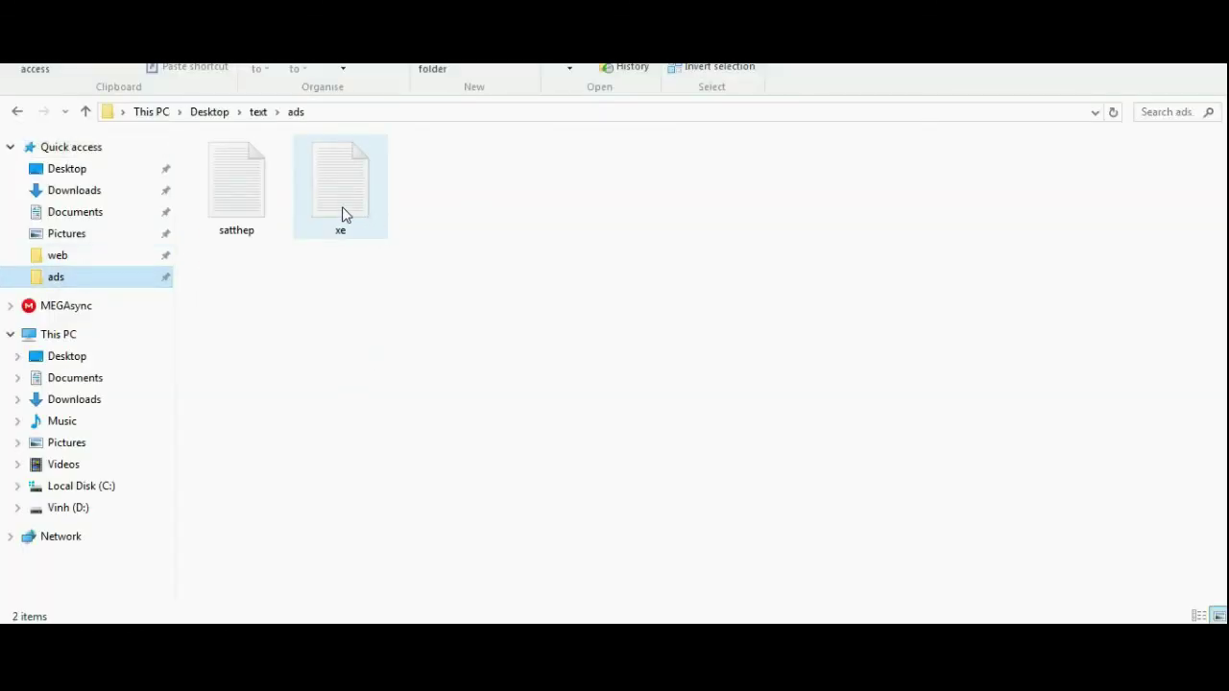
{"action": "double_click", "coordinate": [342, 207]}
{"action": "key", "text": "ctrl+a"}
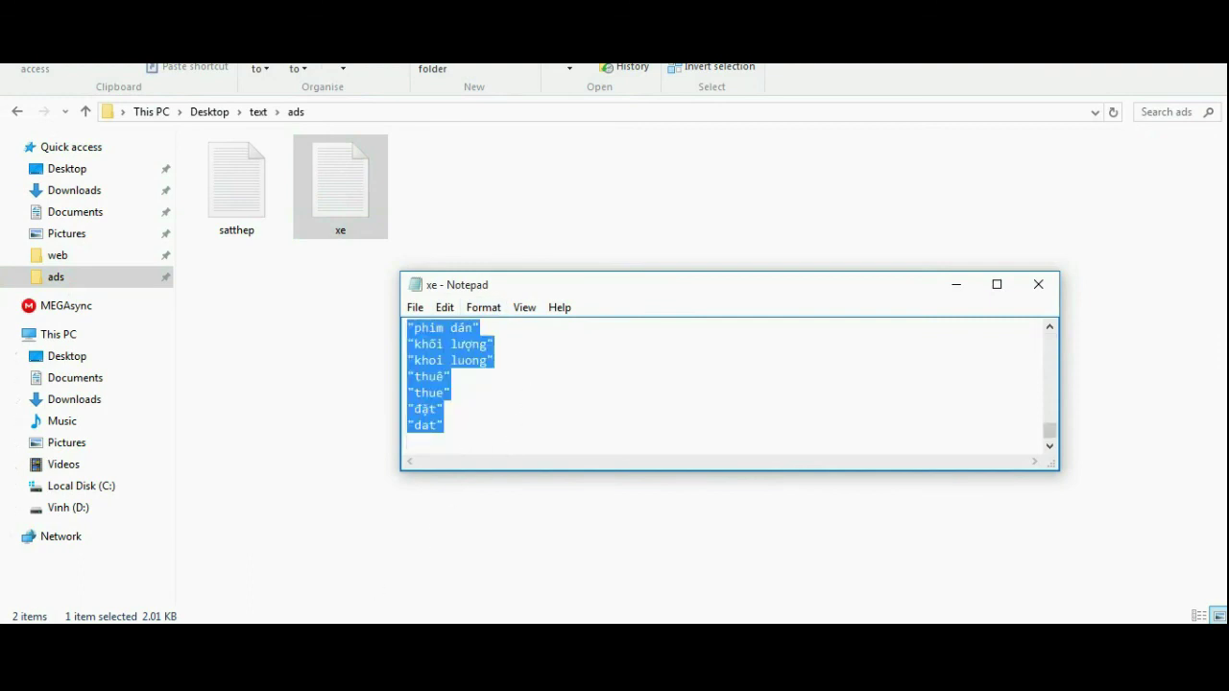
{"action": "key", "text": "alt+Tab"}
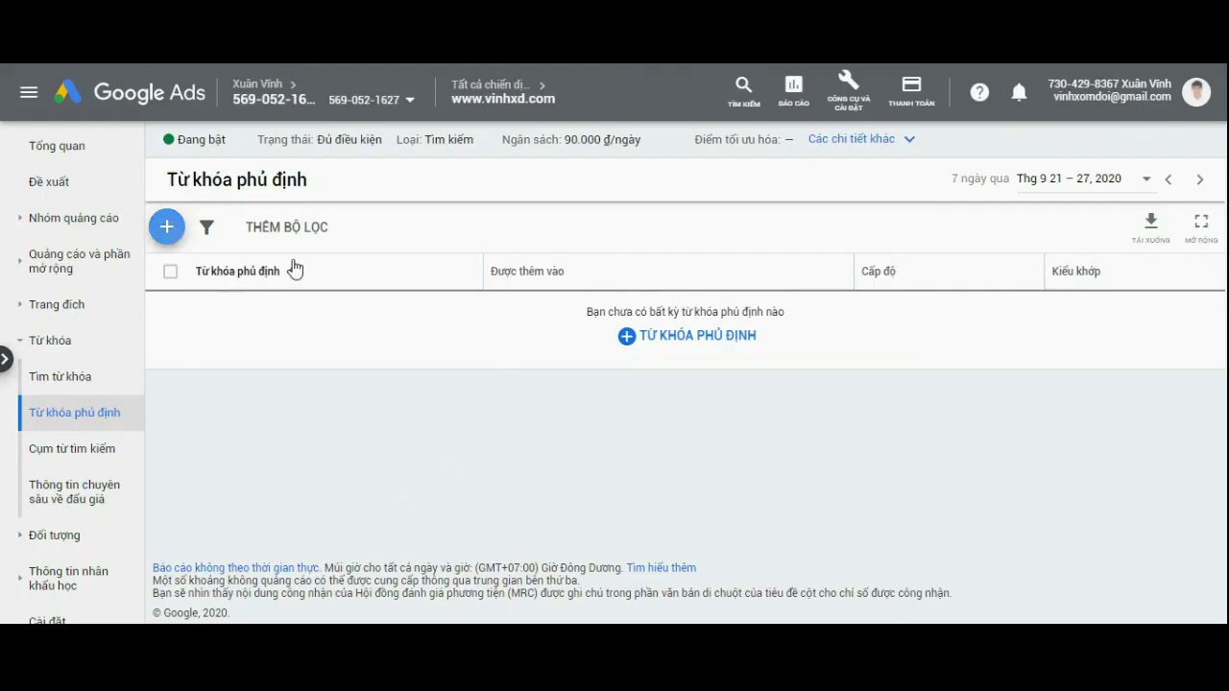
Step: Add the copied phrase-match list as campaign-level negative keywords and save it
{"action": "left_click", "coordinate": [166, 226]}
{"action": "left_click", "coordinate": [241, 535]}
{"action": "key", "text": "ctrl+v"}
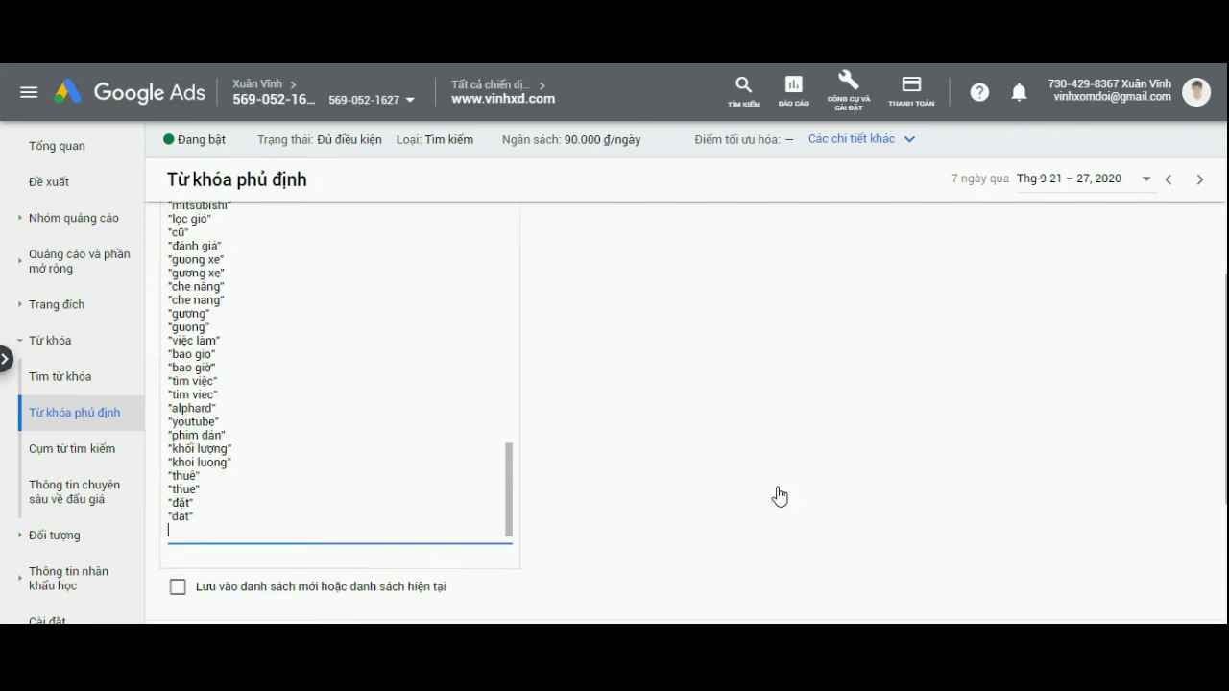
{"action": "scroll", "coordinate": [779, 496], "scroll_direction": "down", "scroll_amount": 3}
{"action": "left_click", "coordinate": [183, 402]}
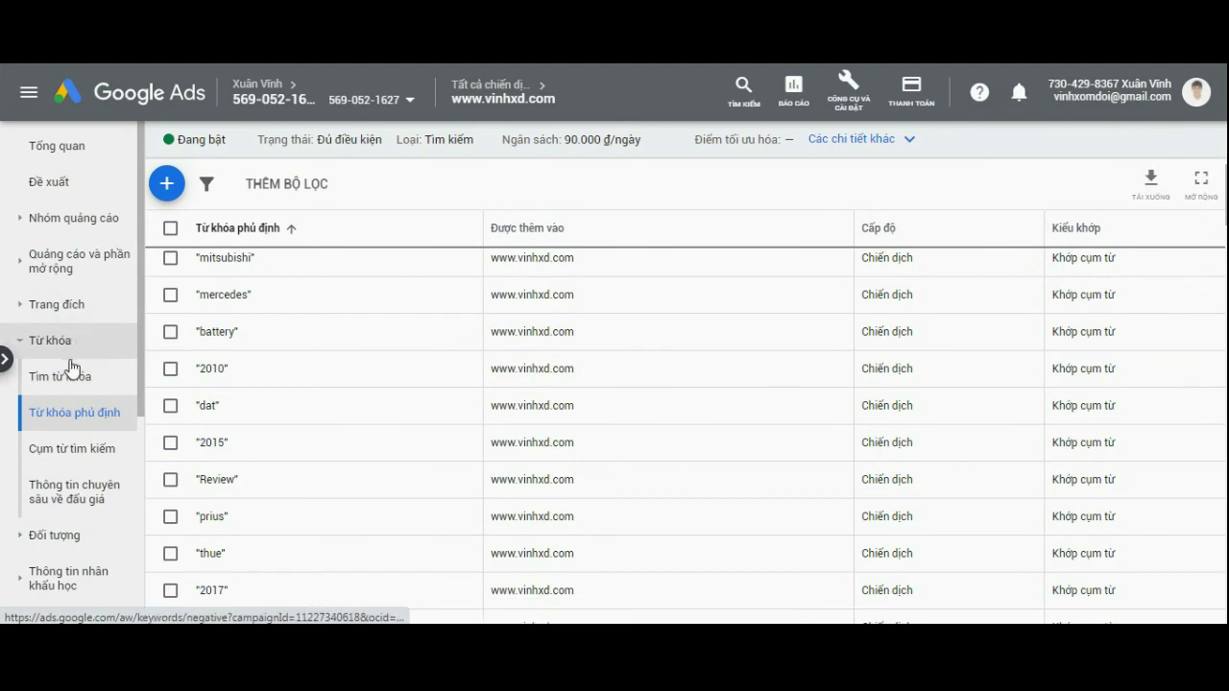
Step: Open the CRV ad group from the campaign's ad groups to display its search keywords
{"action": "left_click", "coordinate": [74, 346]}
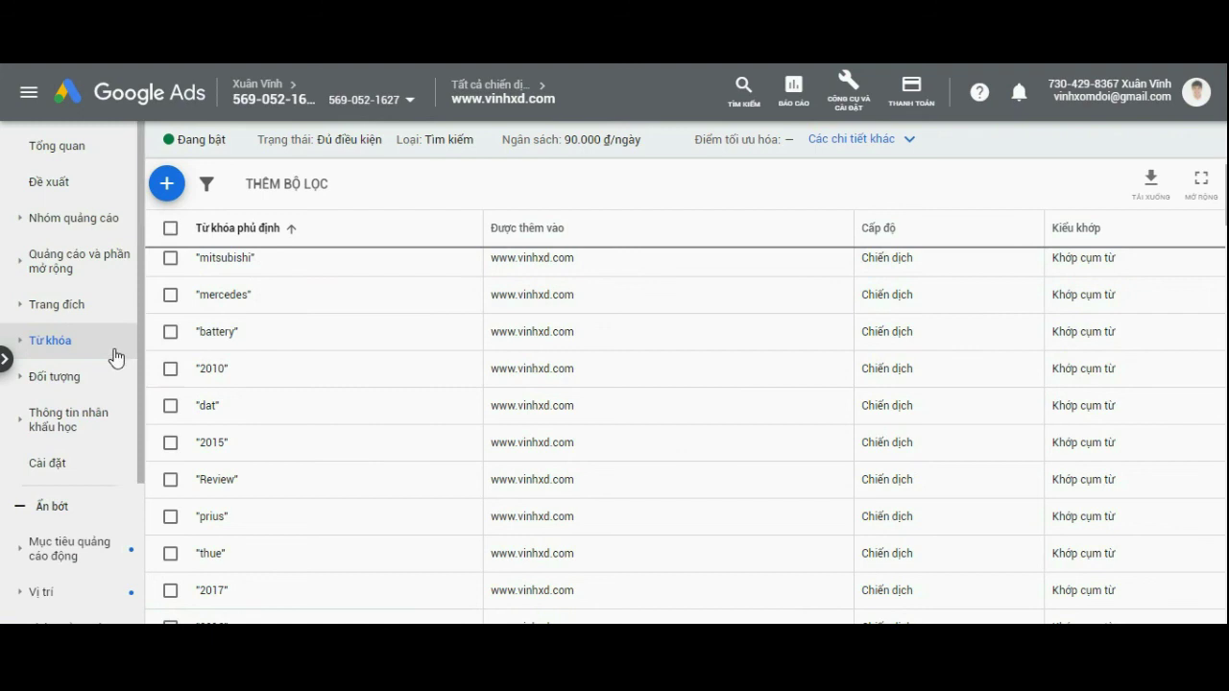
{"action": "left_click", "coordinate": [36, 221]}
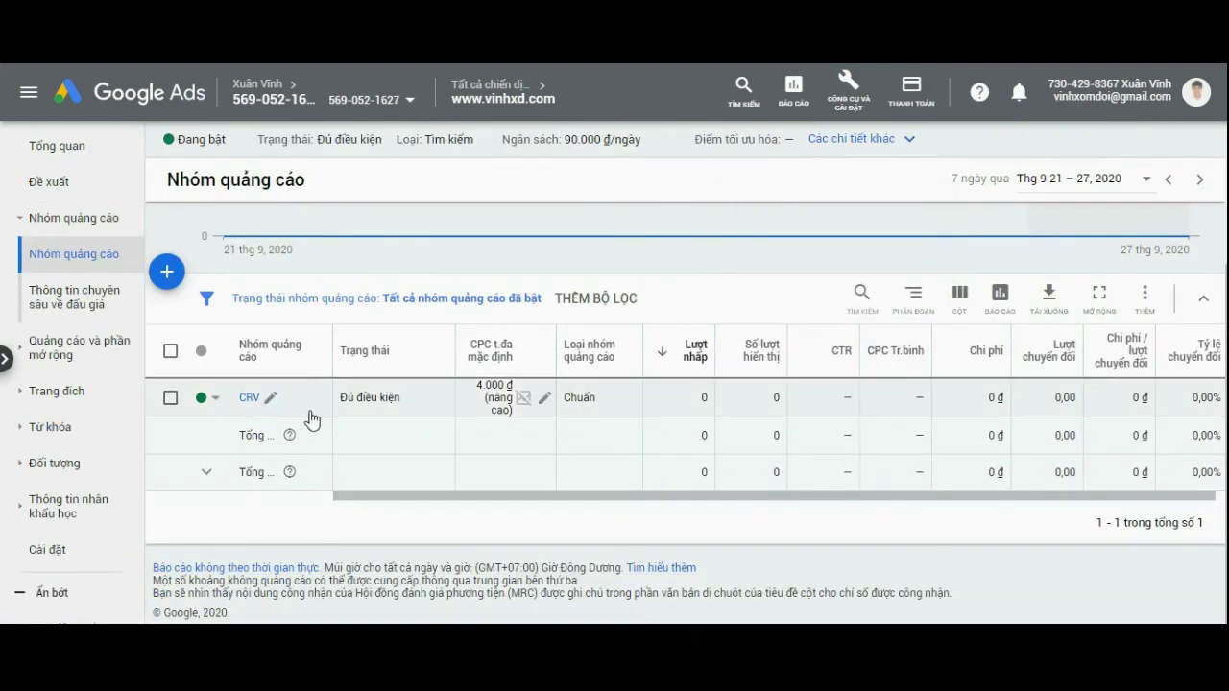
{"action": "left_click", "coordinate": [249, 399]}
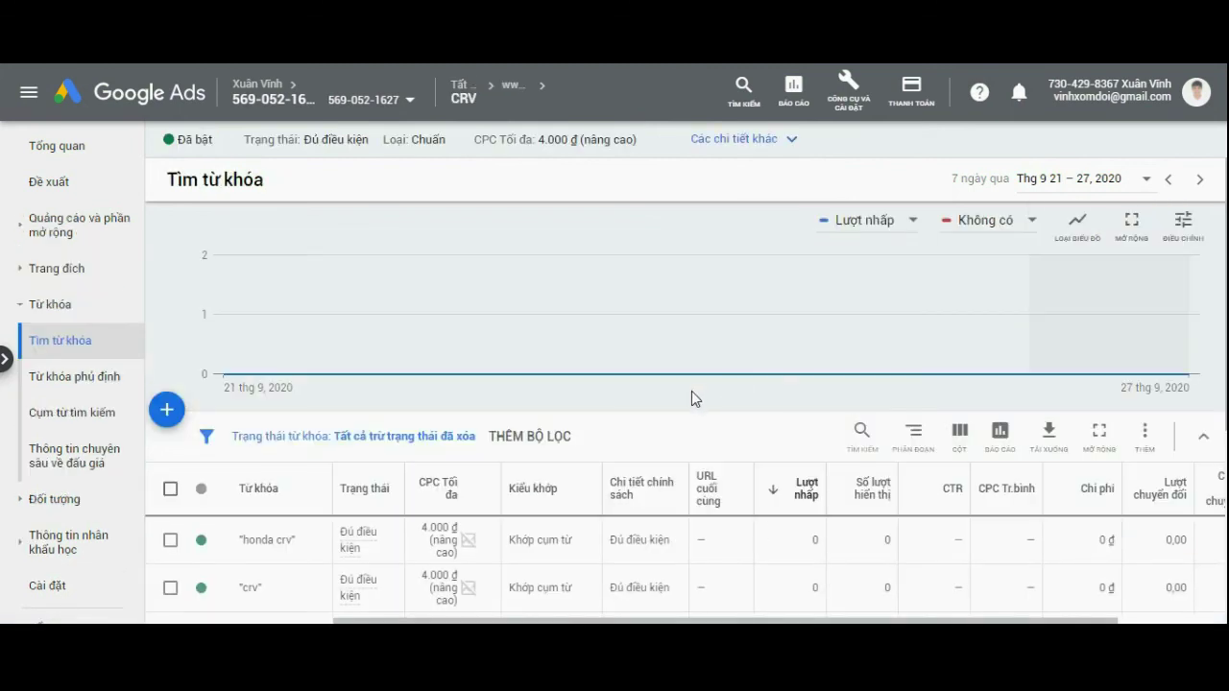
{"action": "scroll", "coordinate": [691, 391], "scroll_direction": "down", "scroll_amount": 2}
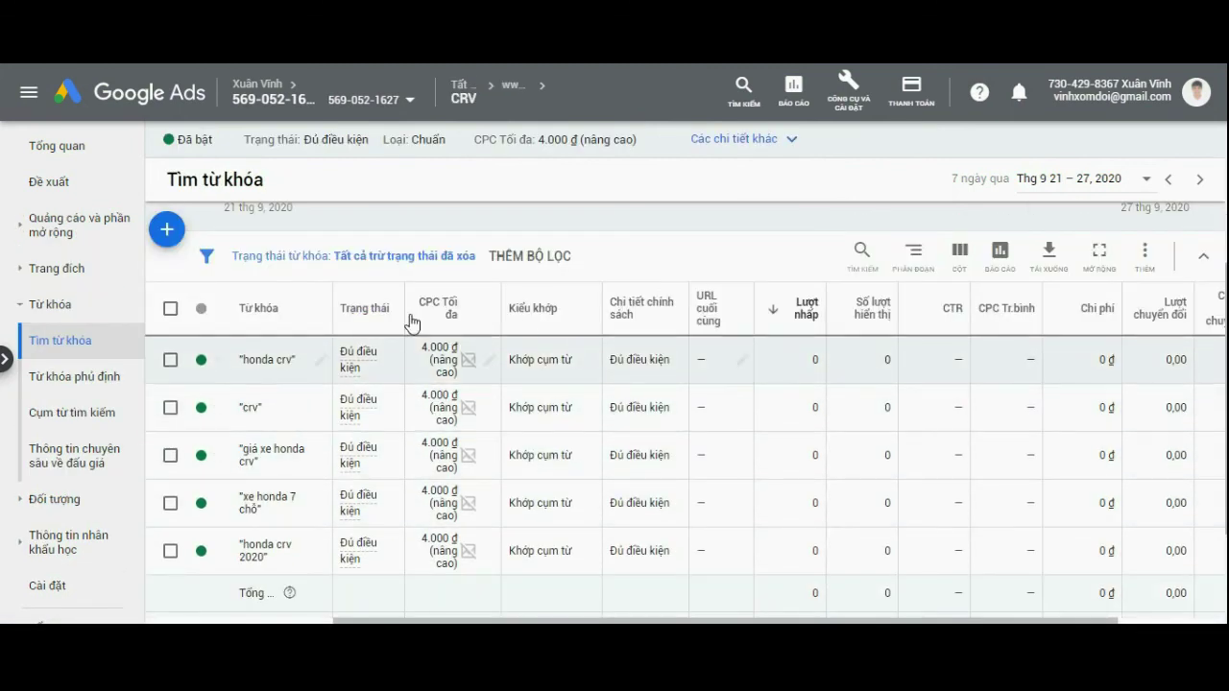
Step: Set the maximum CPC of the keyword "crv" to 2.000 ₫ and of "giá xe honda crv" to 5.000 ₫
{"action": "left_click", "coordinate": [437, 415]}
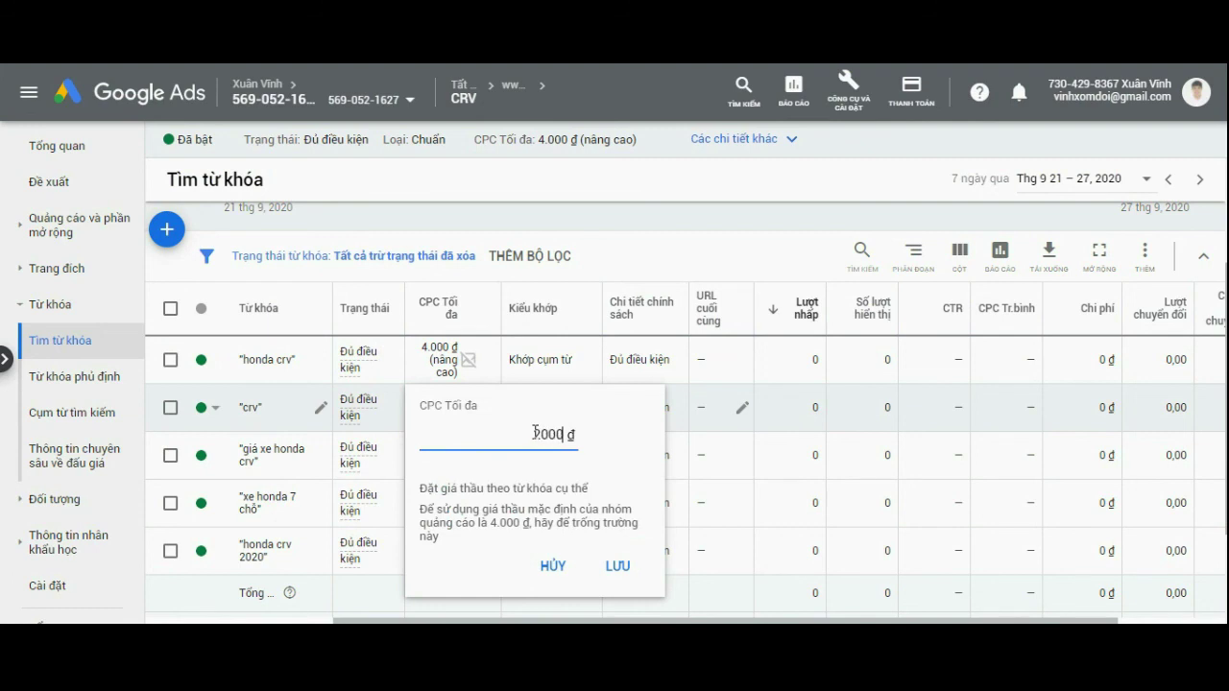
{"action": "key", "text": "Return"}
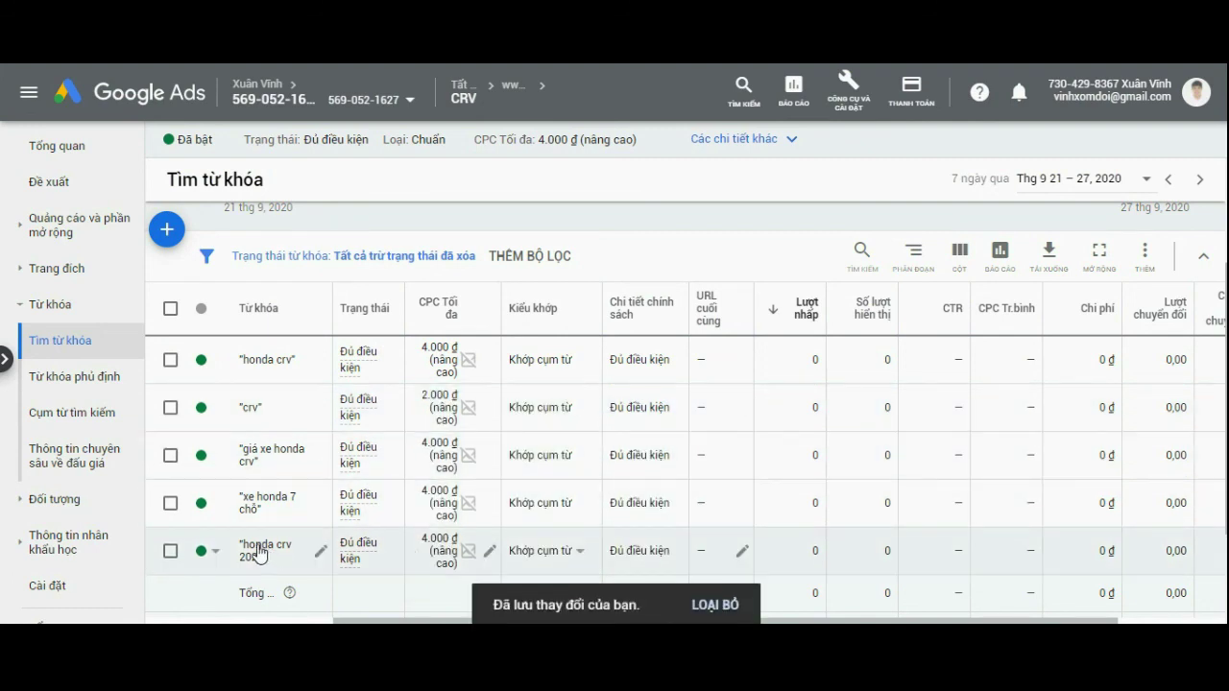
{"action": "left_click", "coordinate": [425, 453]}
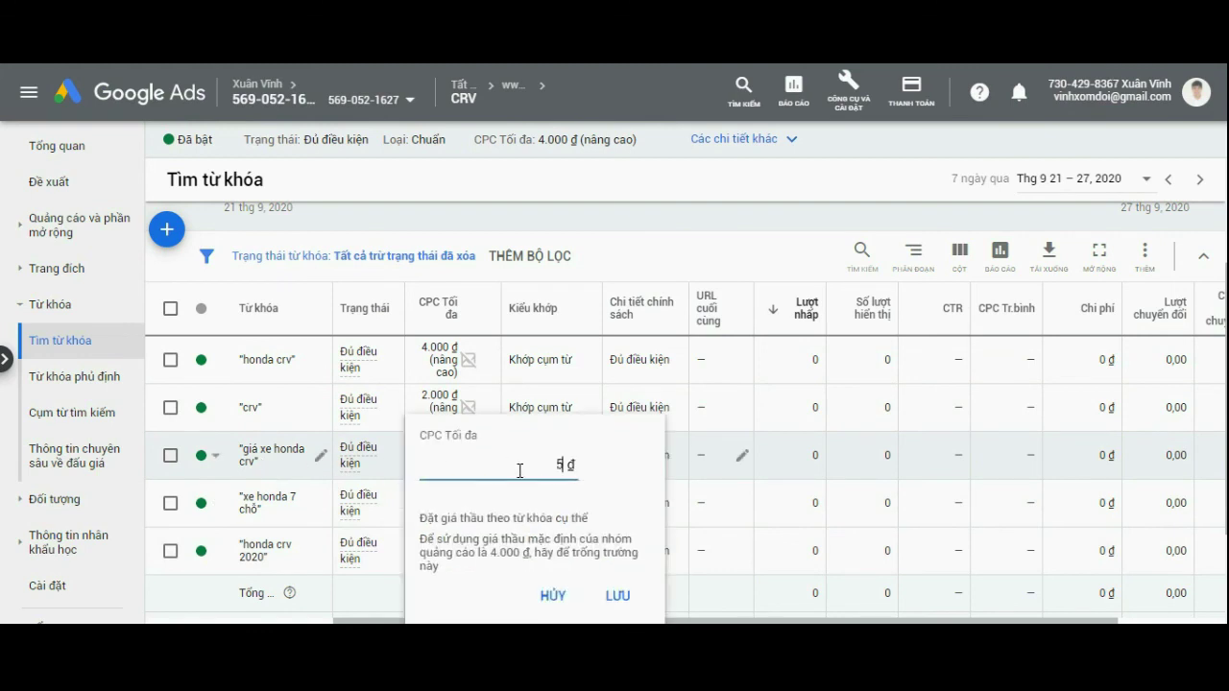
{"action": "key", "text": "Return"}
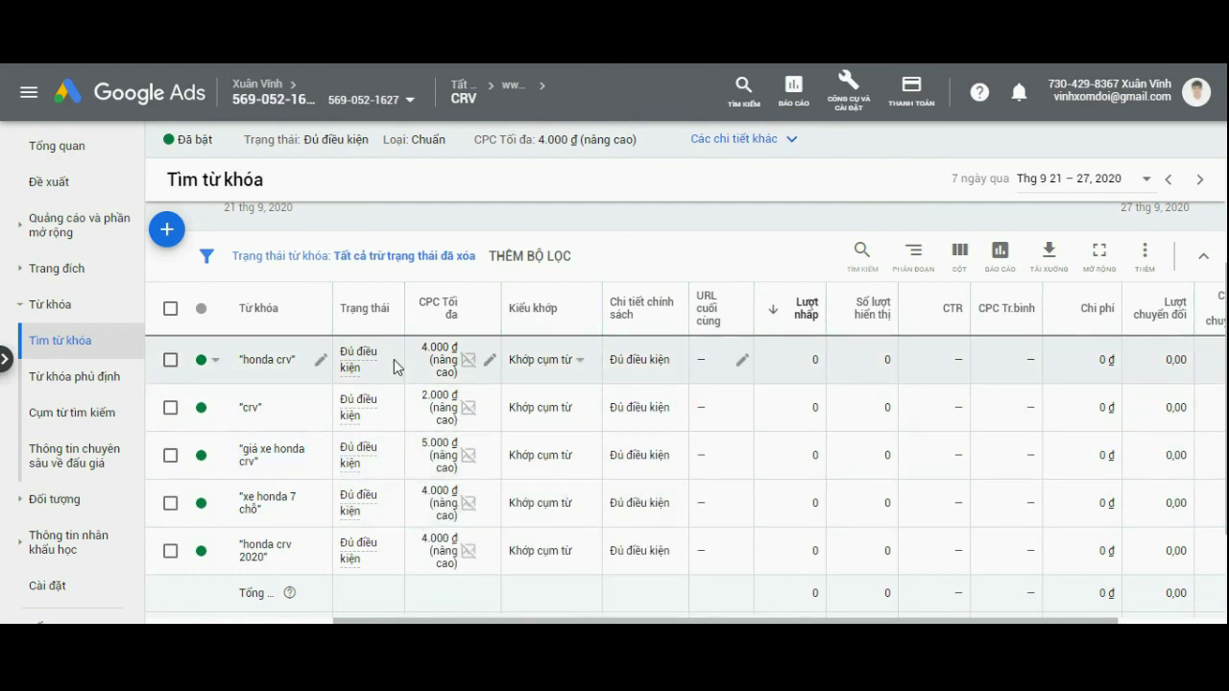
Step: Look at the CRV ad group's ads and the ad types offered for creating another ad
{"action": "mouse_move", "coordinate": [354, 408]}
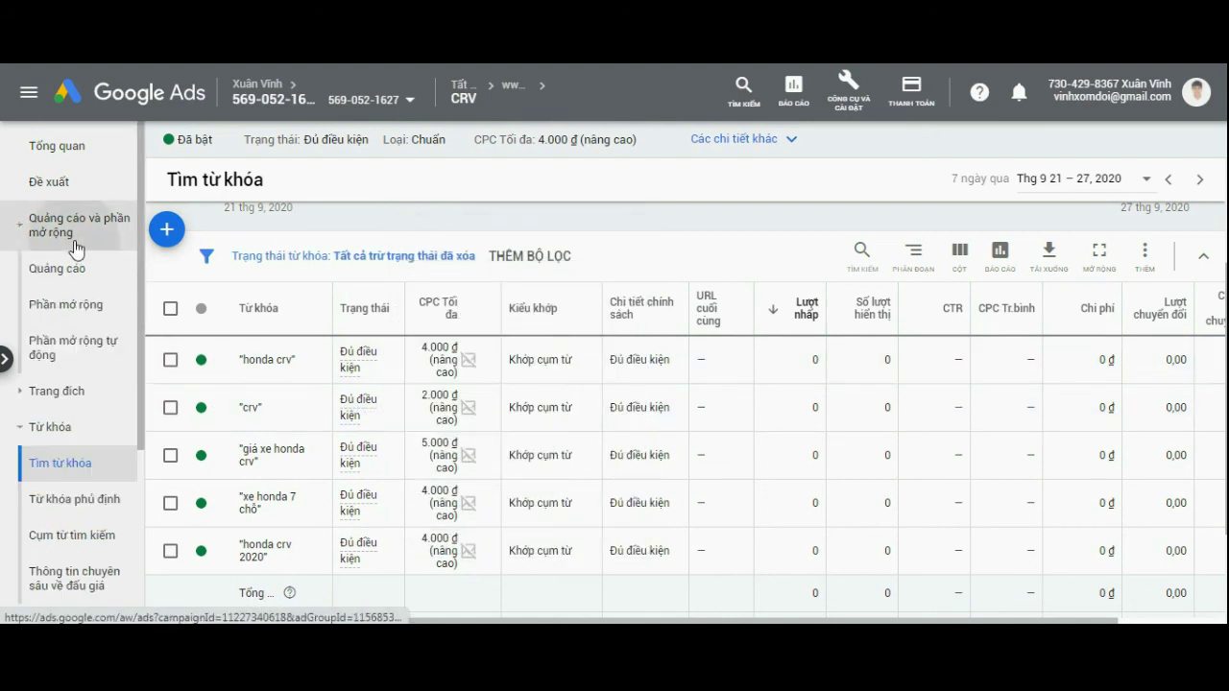
{"action": "left_click", "coordinate": [66, 268]}
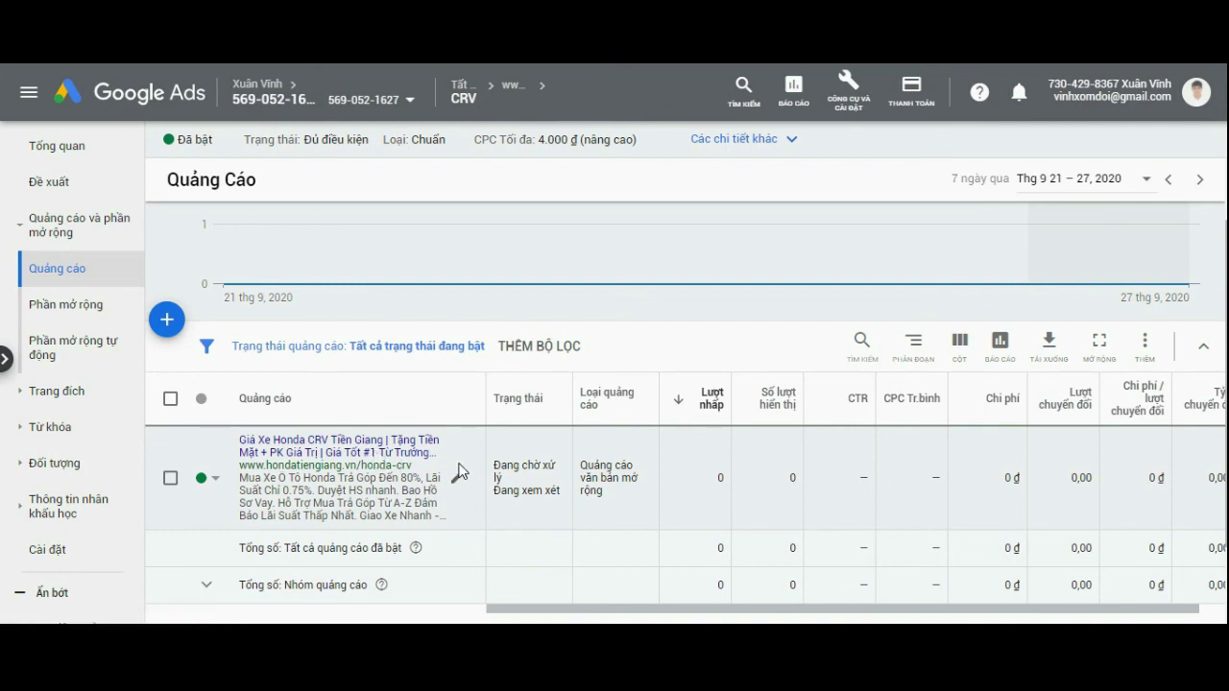
{"action": "left_click", "coordinate": [167, 320]}
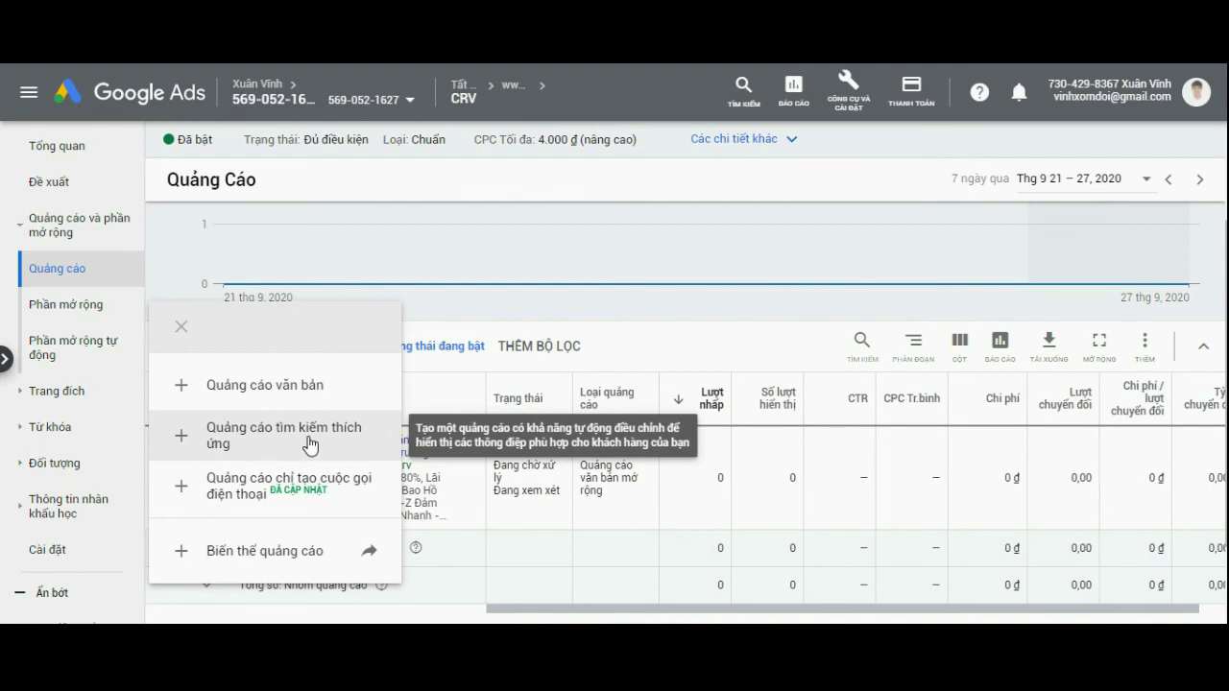
{"action": "left_click", "coordinate": [544, 306]}
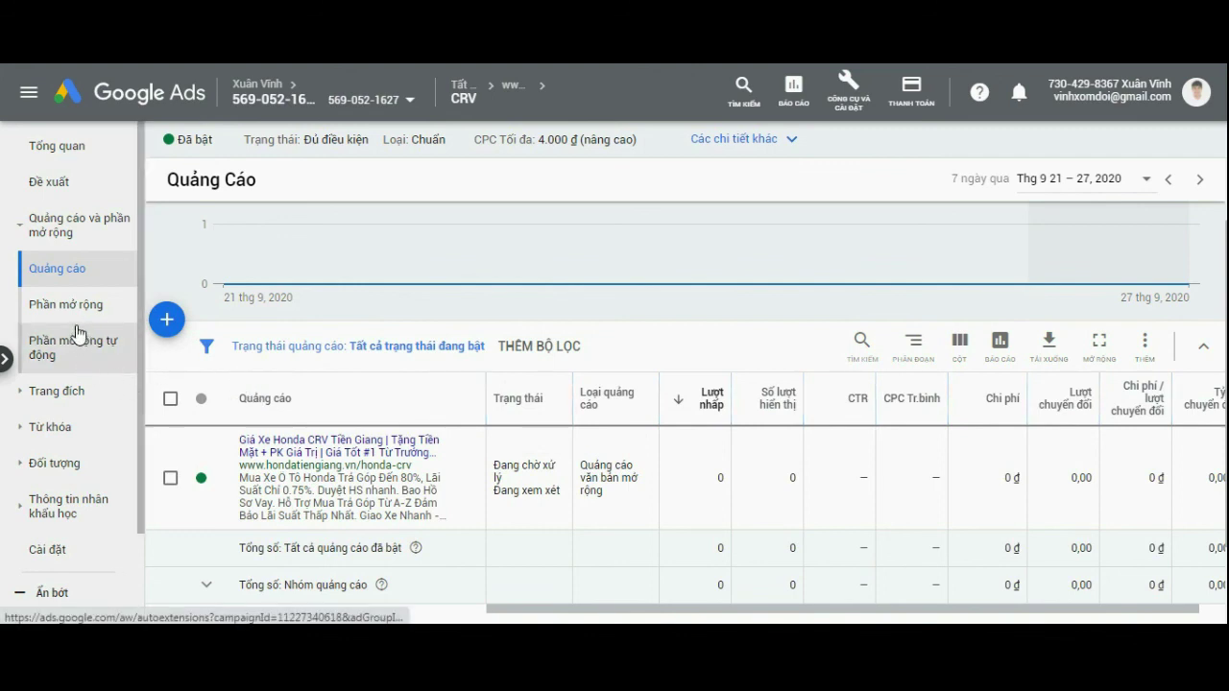
{"action": "left_click", "coordinate": [69, 427]}
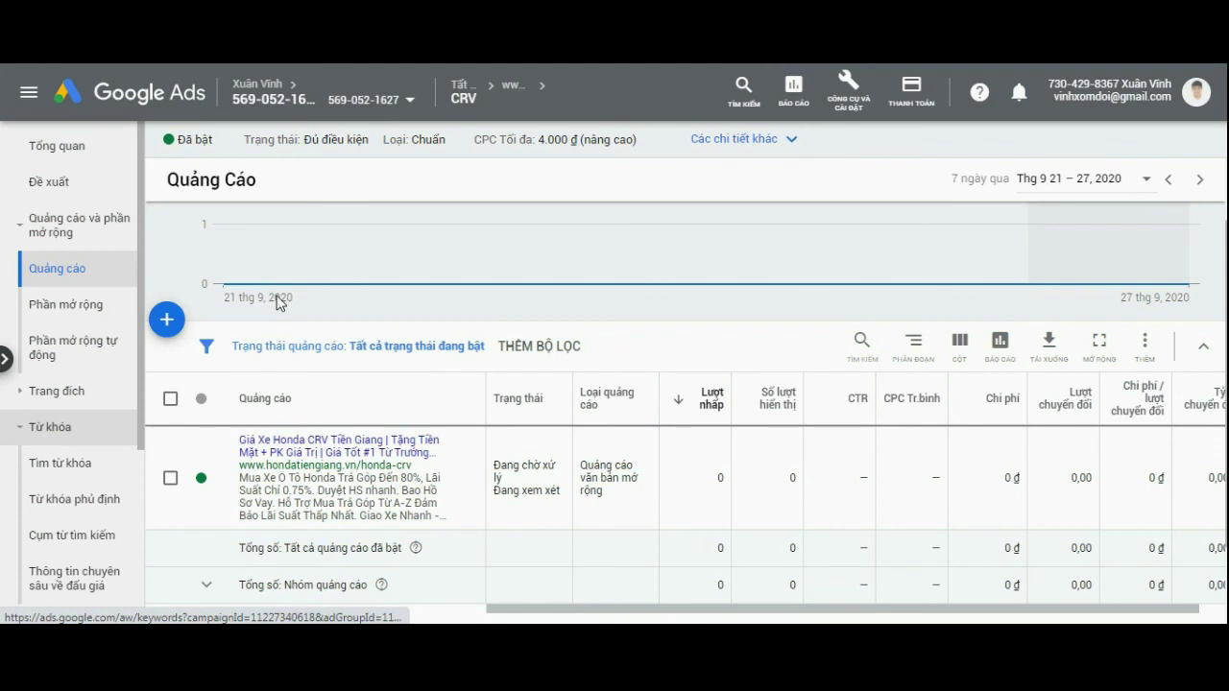
{"action": "scroll", "coordinate": [902, 374], "scroll_direction": "down", "scroll_amount": 1}
{"action": "scroll", "coordinate": [903, 374], "scroll_direction": "up", "scroll_amount": 2}
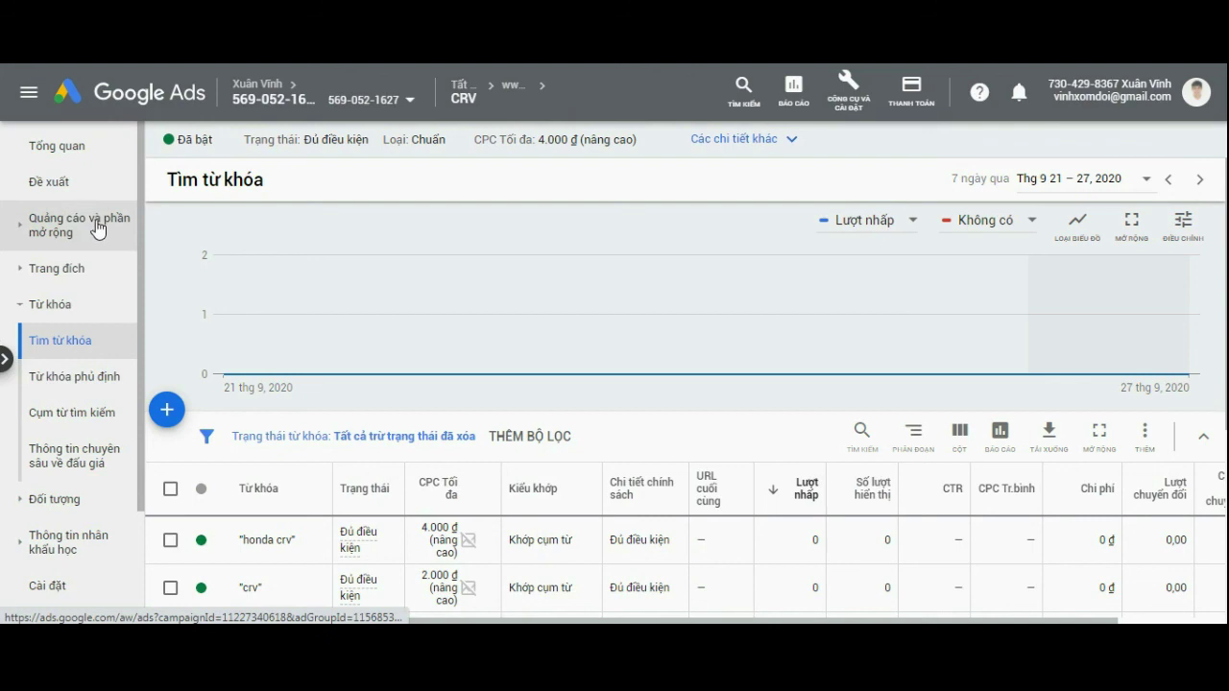
{"action": "left_click", "coordinate": [7, 363]}
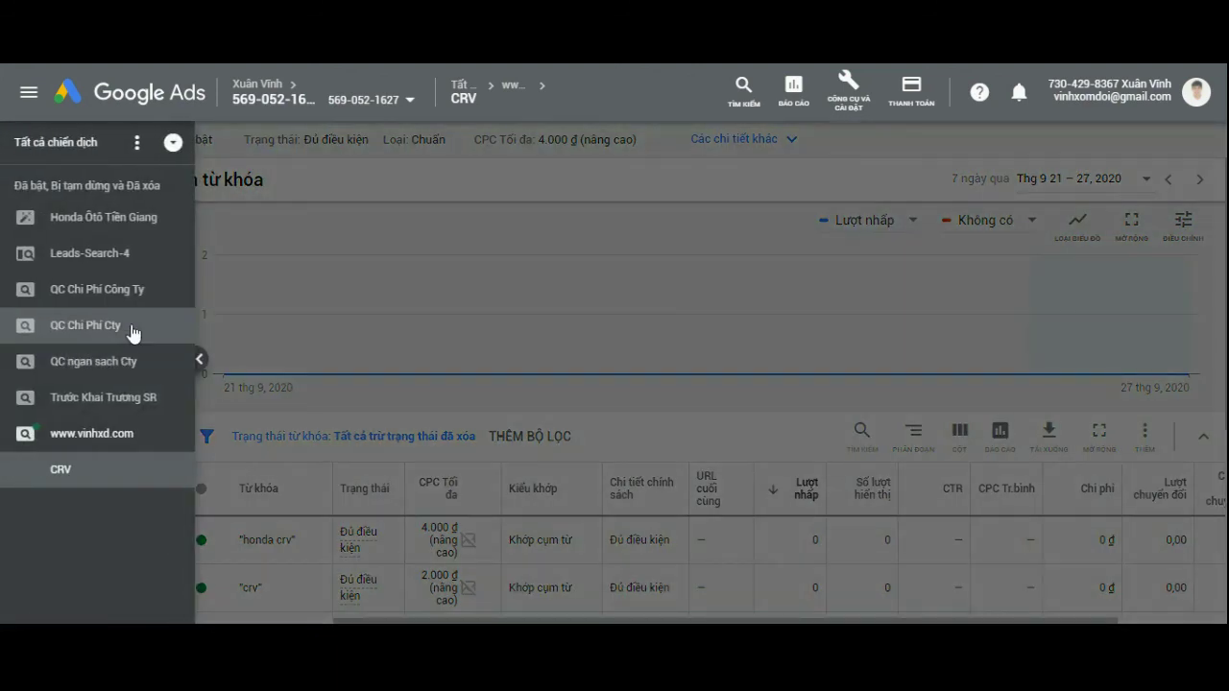
{"action": "left_click", "coordinate": [111, 440]}
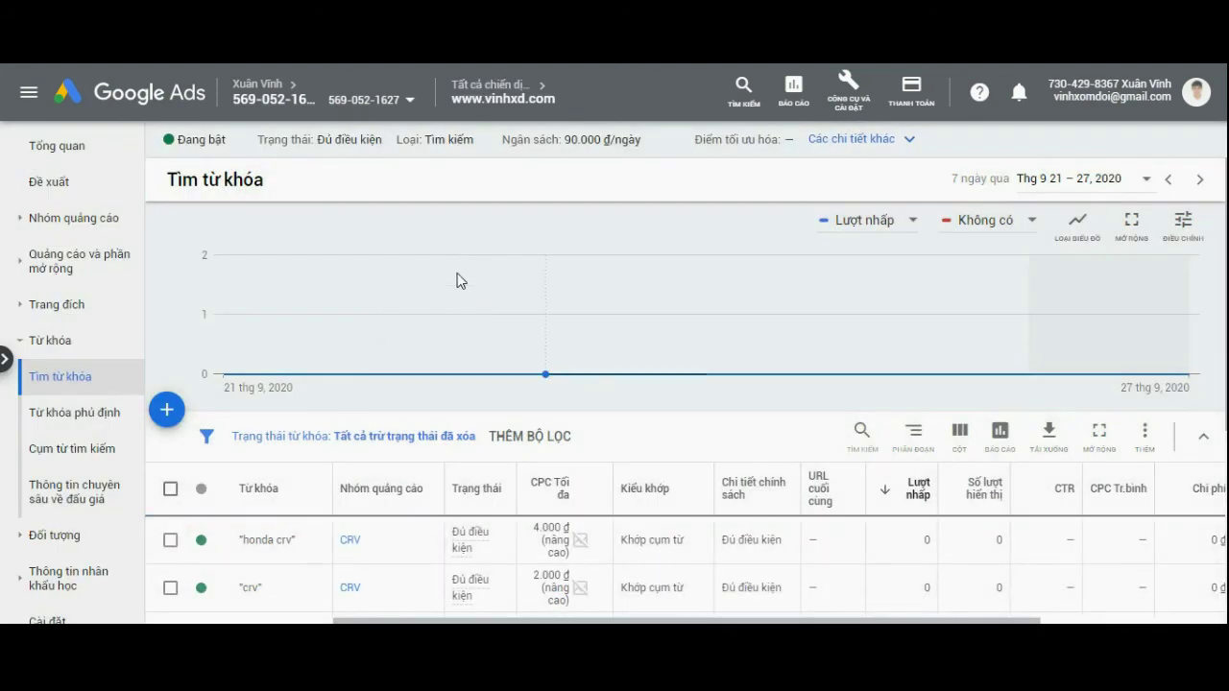